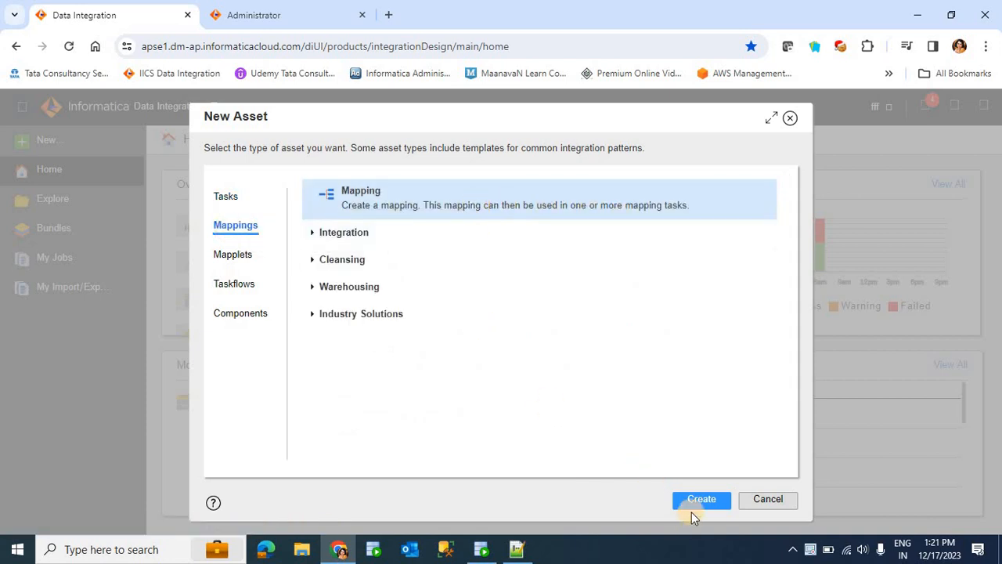
- Create a new mapping and reposition its Source and Target transformations on the design canvas
click(693, 509)
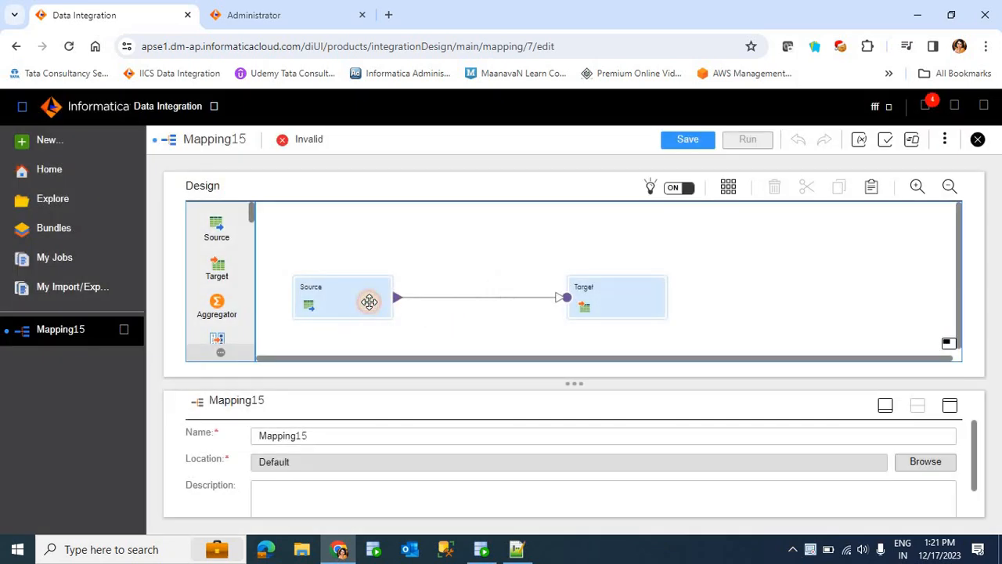
drag(368, 301, 368, 284)
drag(602, 292, 707, 322)
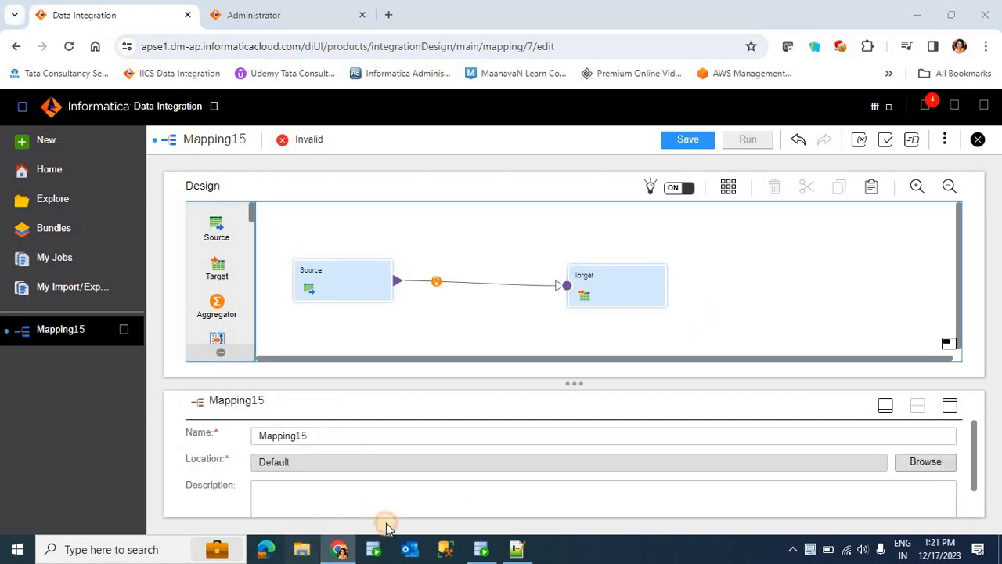
- Switch to Oracle SQL Developer and run the query selecting all rows from country_lookup
click(485, 555)
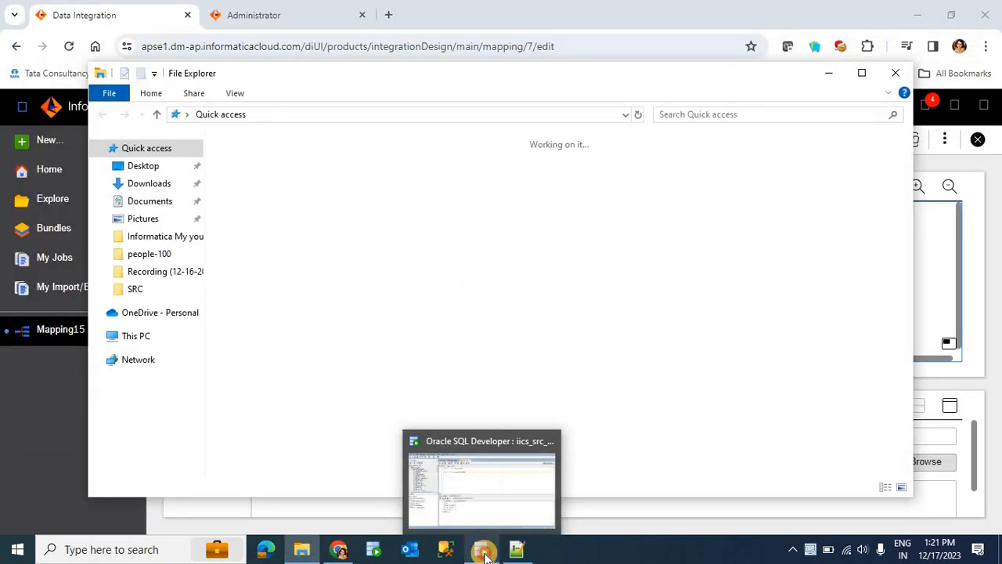
click(485, 555)
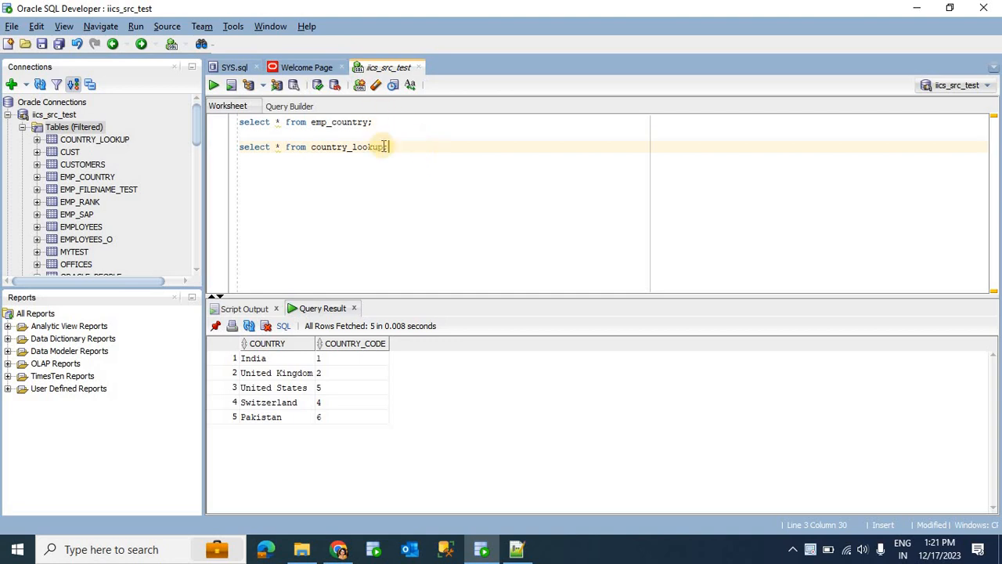
drag(400, 152, 239, 147)
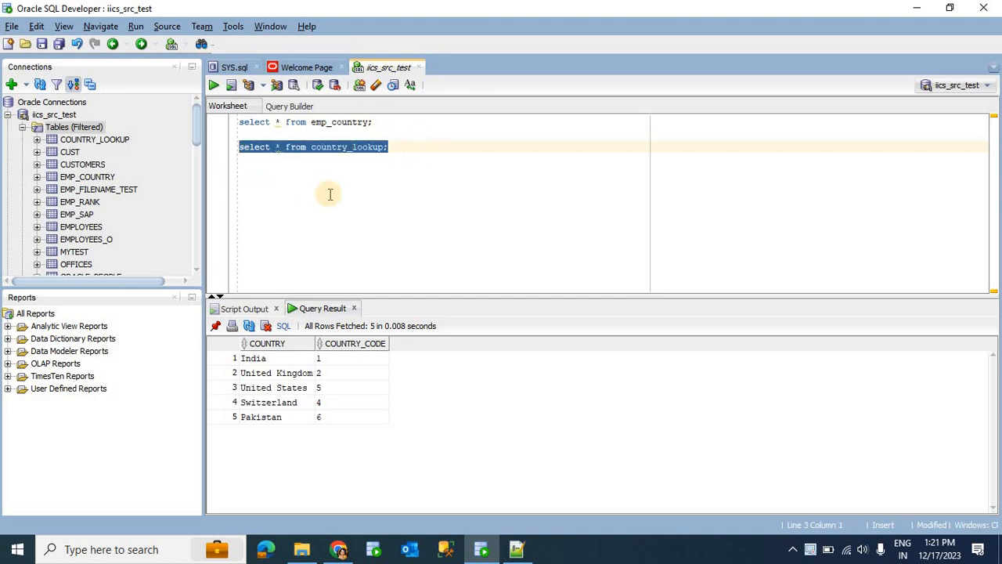
click(216, 86)
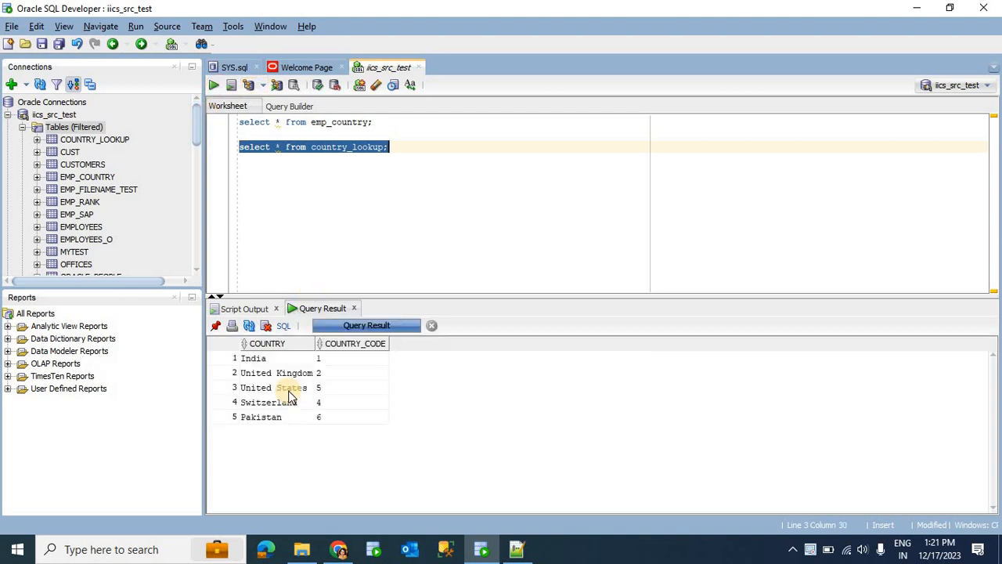
- Run the query selecting all rows from emp_country
drag(402, 121, 311, 123)
drag(202, 121, 215, 87)
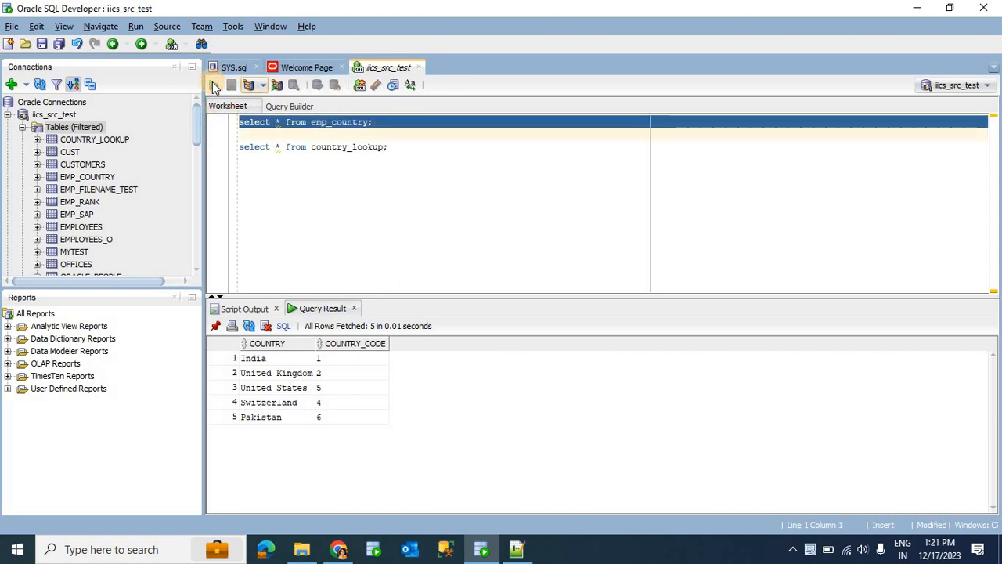
click(214, 84)
- Switch to File Explorer, open the recent Lookup_emp file in Excel and maximize its window
click(317, 550)
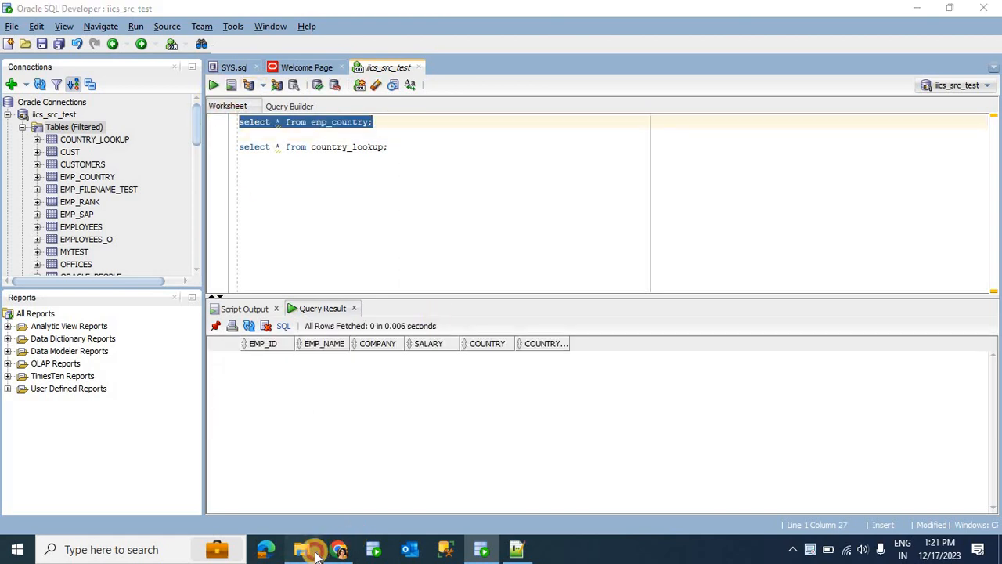
double_click(280, 329)
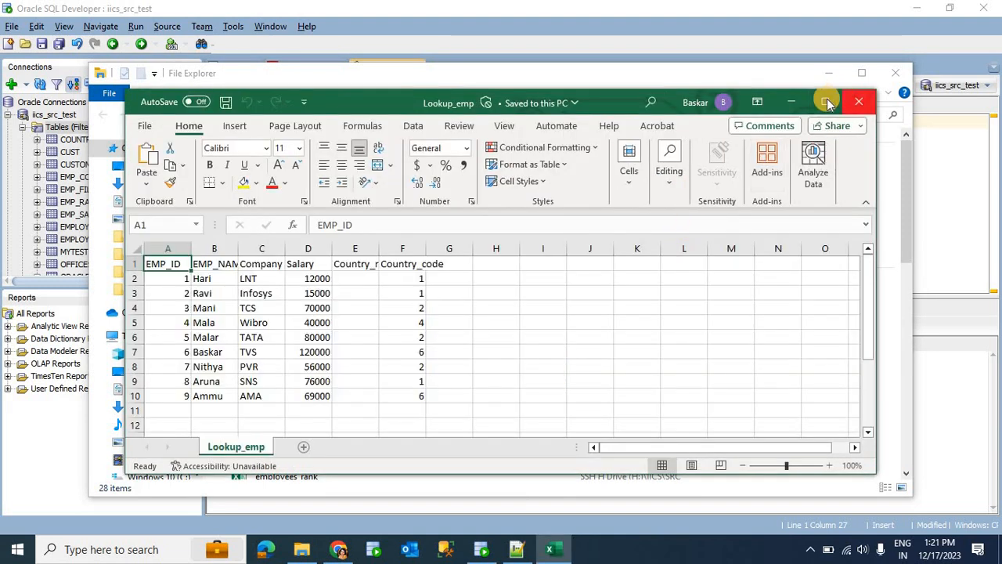
click(827, 103)
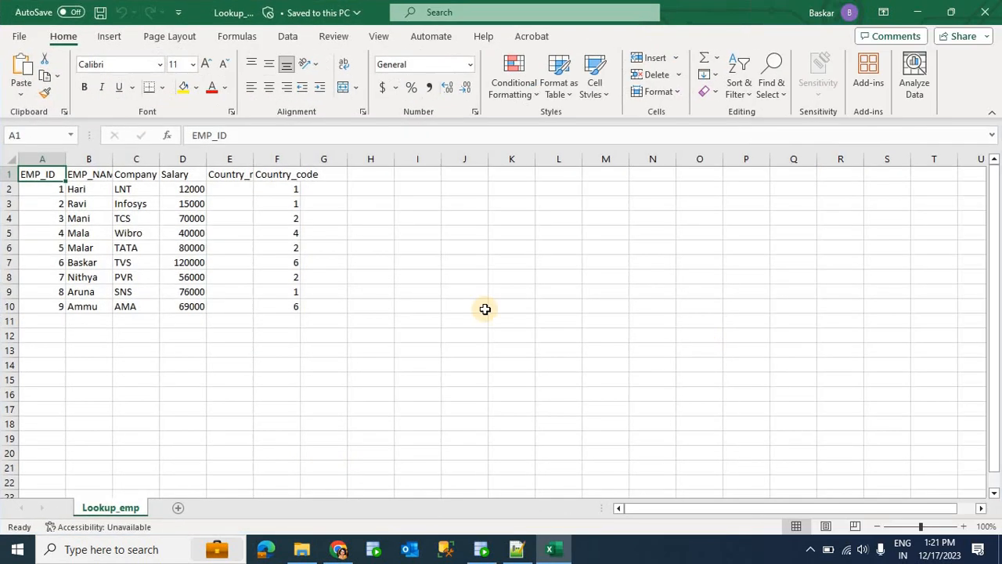
- Auto-fit the Country_name and Country_code columns and examine their values in the employee rows
double_click(255, 160)
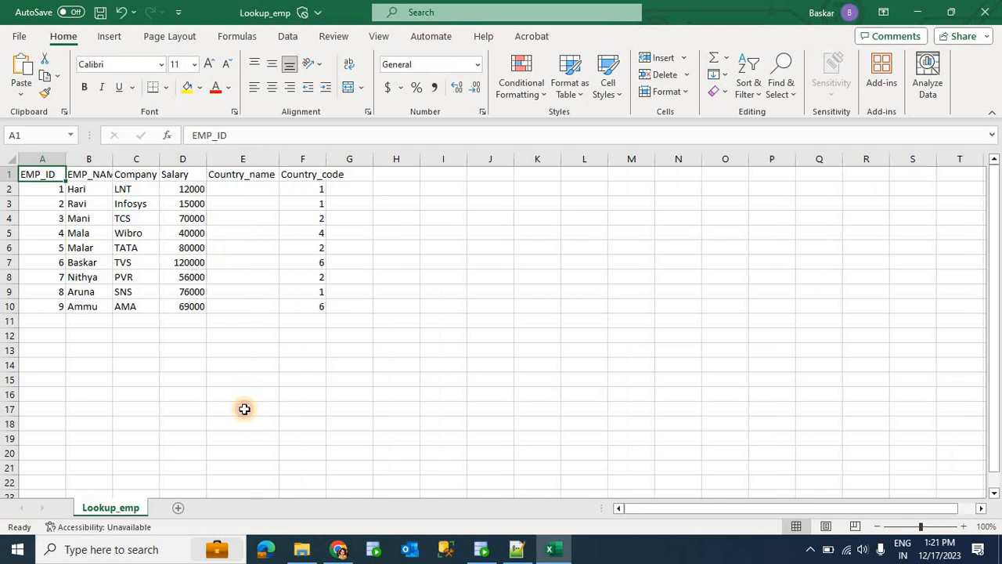
click(244, 409)
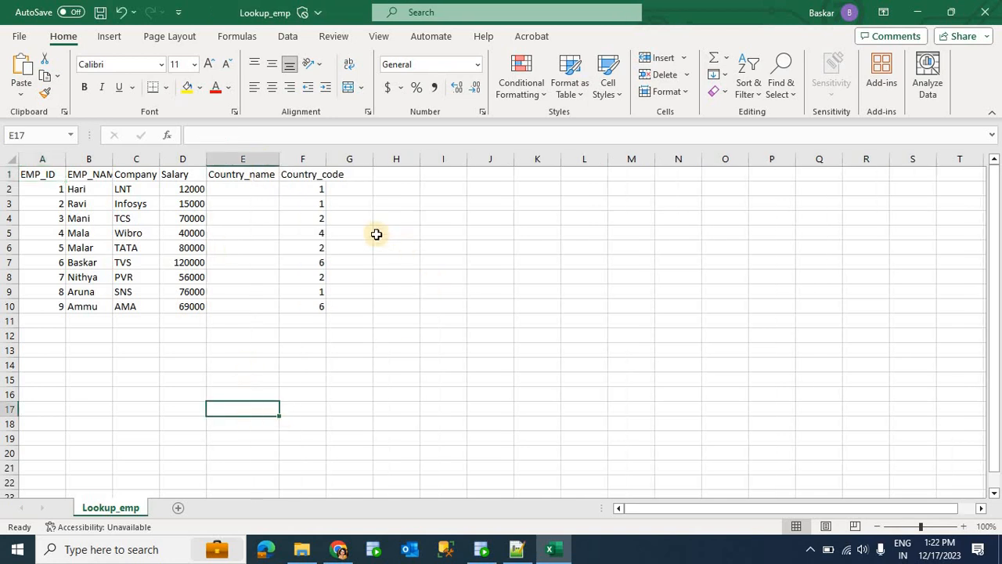
double_click(329, 158)
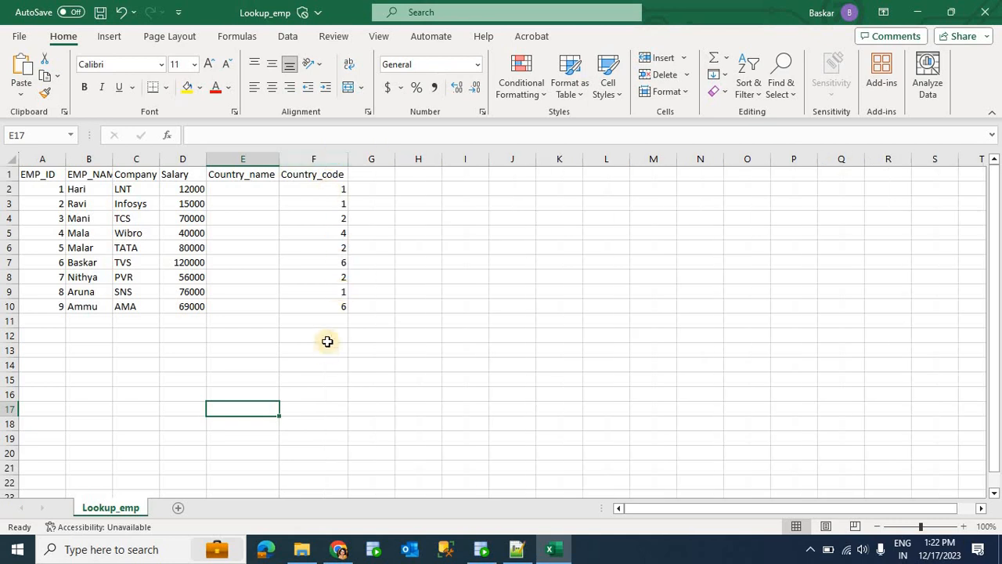
drag(321, 189, 319, 307)
click(304, 363)
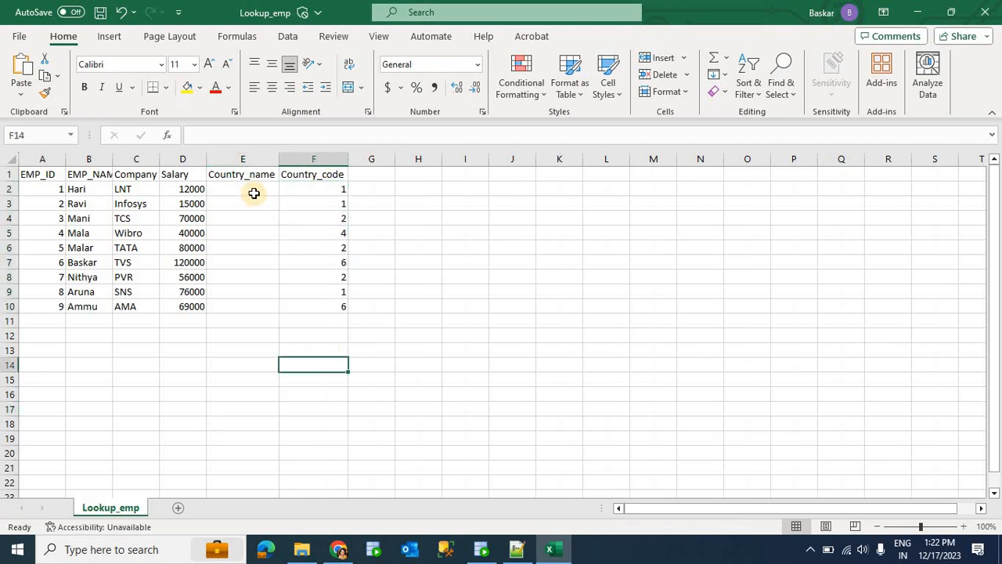
drag(254, 193, 249, 297)
click(237, 350)
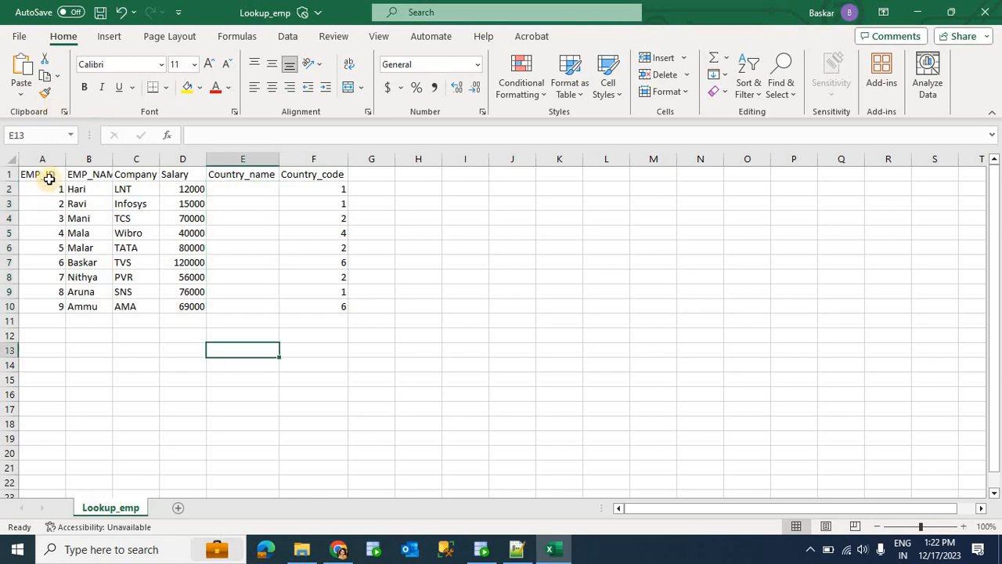
- Close the Lookup_emp workbook and choose to save its changes
click(973, 22)
click(467, 294)
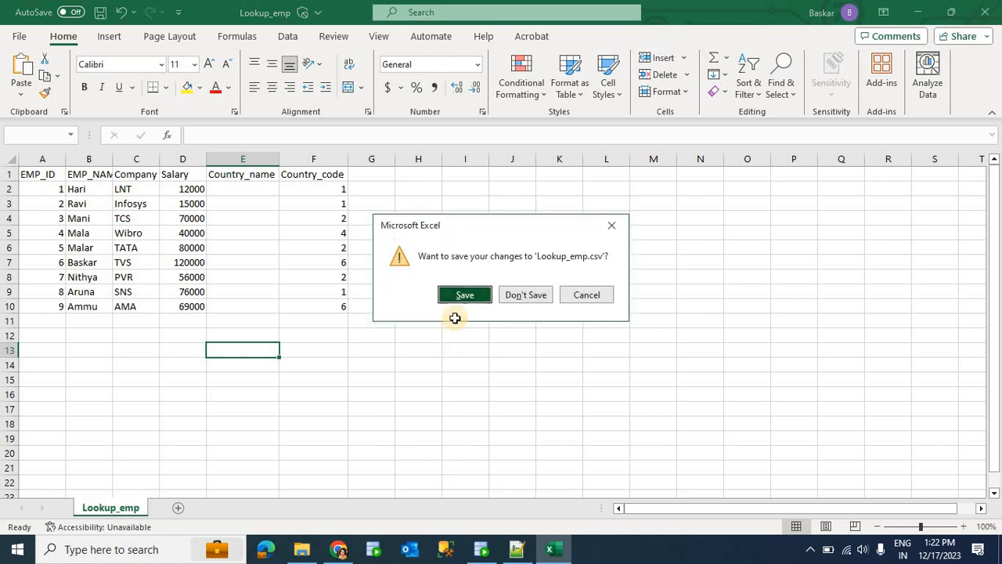
- Switch to Informatica Data Integration and expand the Source transformation's properties to full view
click(333, 546)
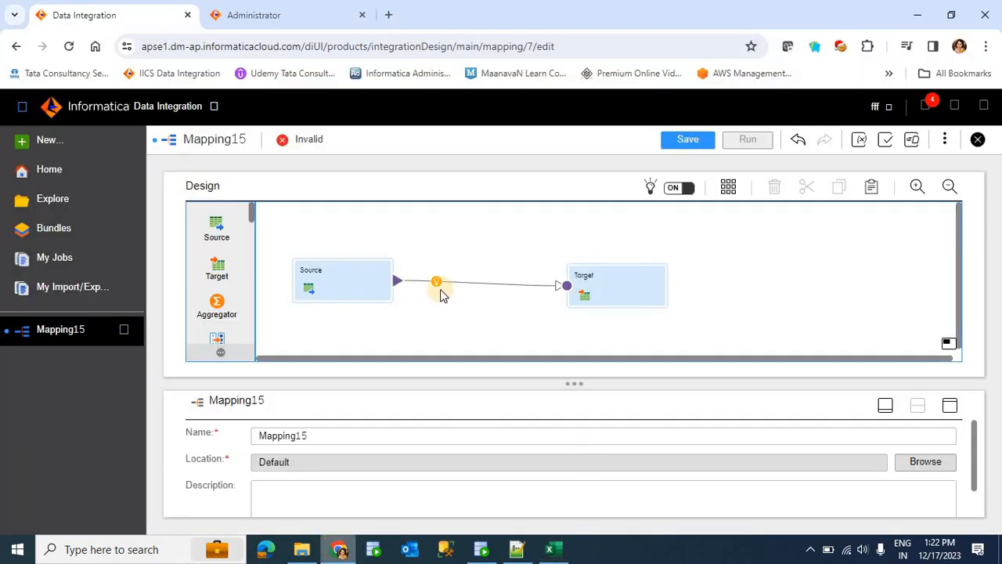
click(354, 288)
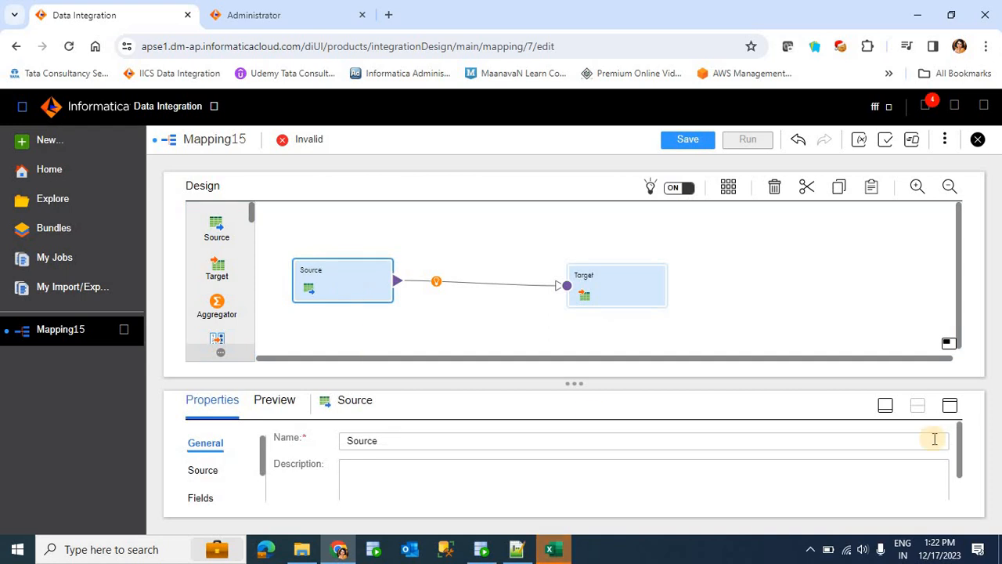
click(950, 407)
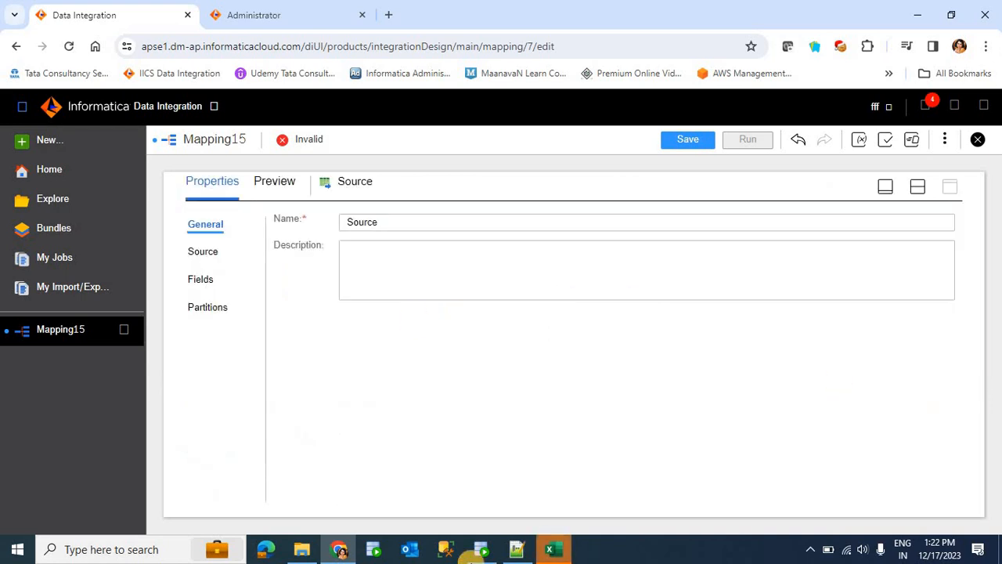
- Switch back to Excel and save the workbook as the comma-delimited CSV Lookup_emp in the SRC folder, replacing the existing file
click(546, 550)
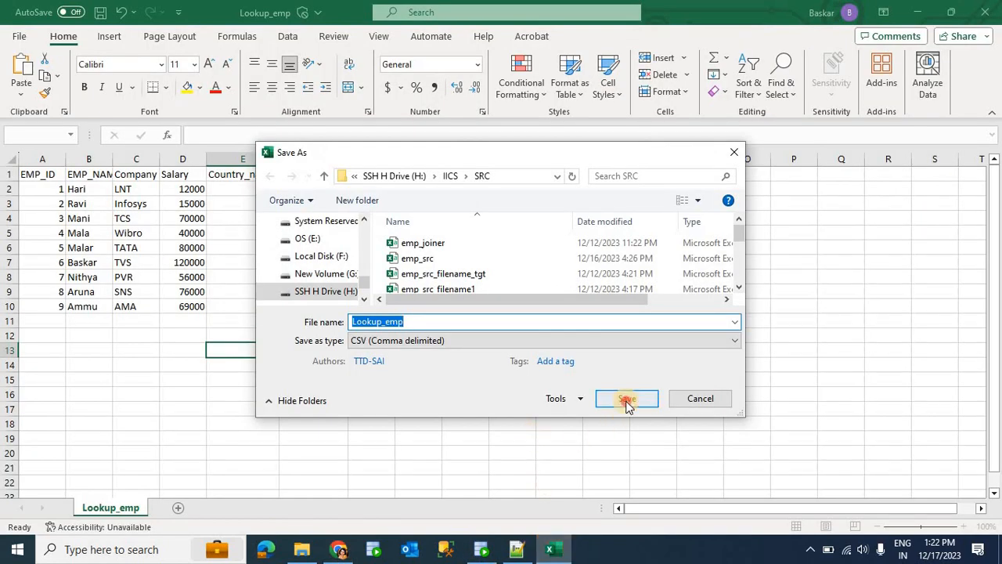
click(627, 399)
click(541, 278)
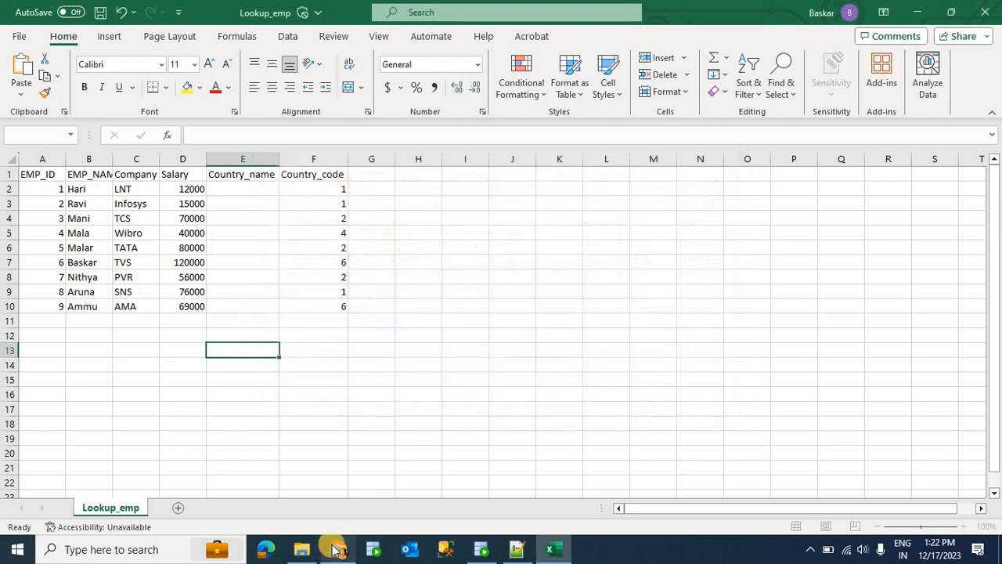
- Return to the mapping in the browser and set the Source transformation's connection to FF_SRC (Flat File)
click(338, 549)
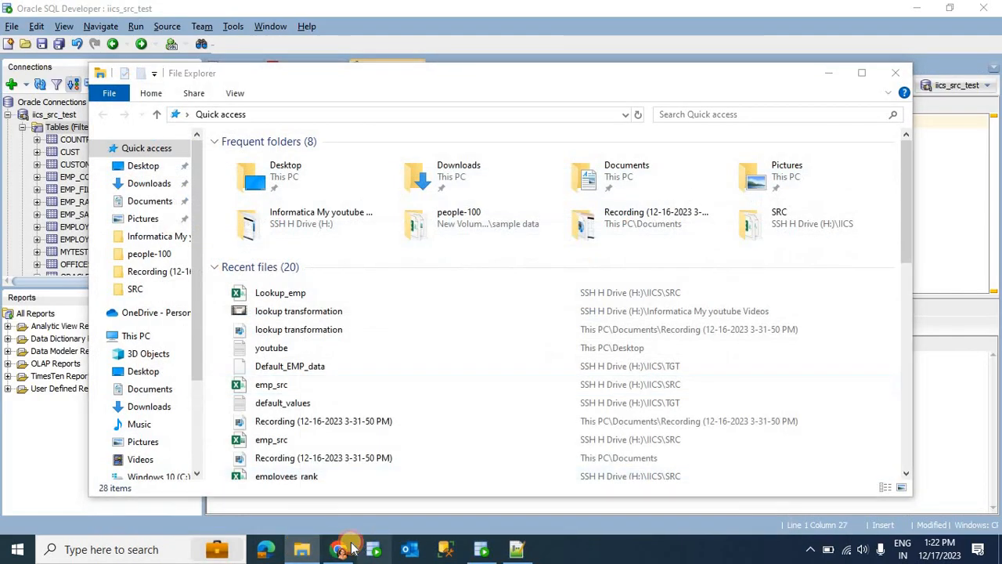
click(351, 545)
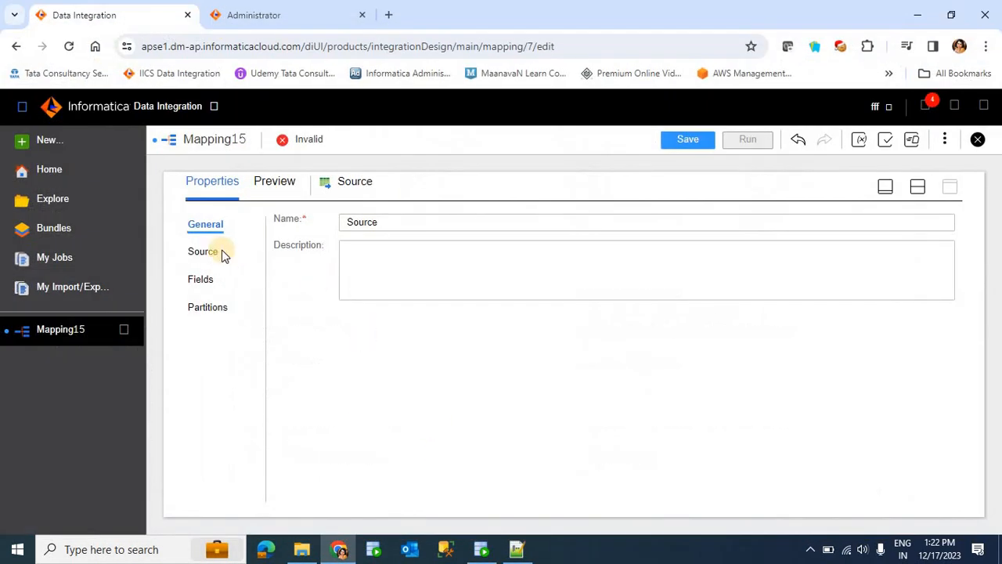
click(206, 261)
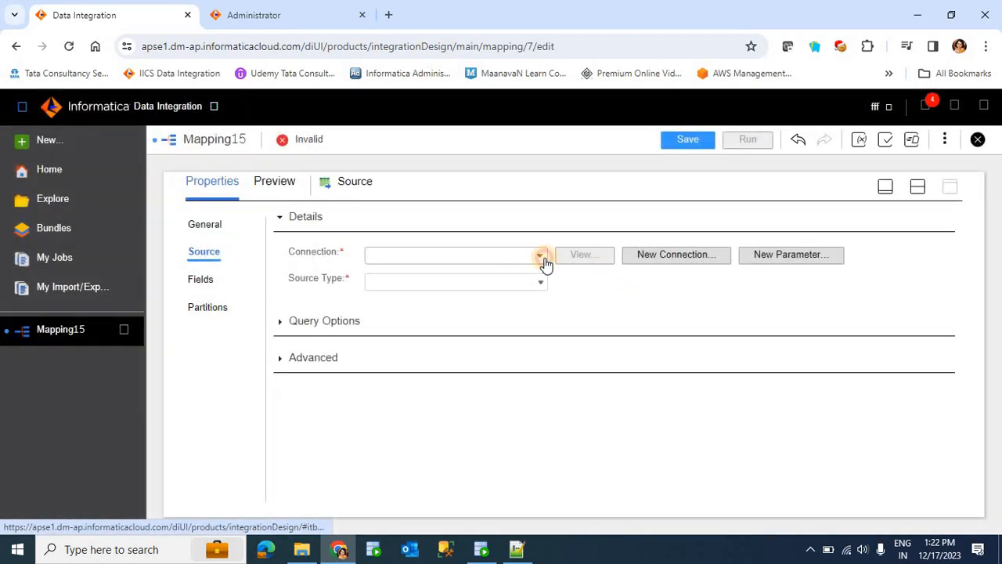
click(543, 258)
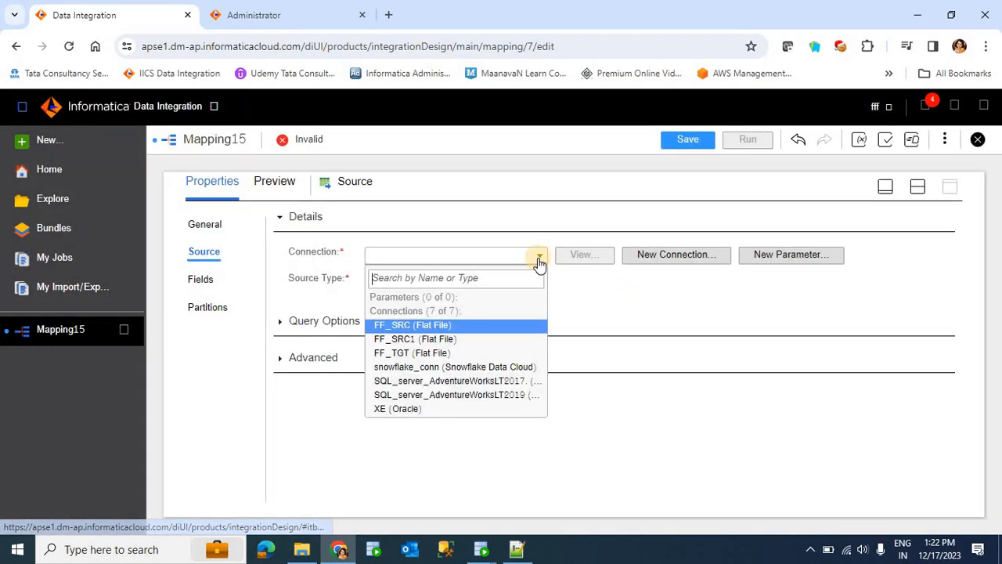
click(462, 325)
mouse_move(492, 550)
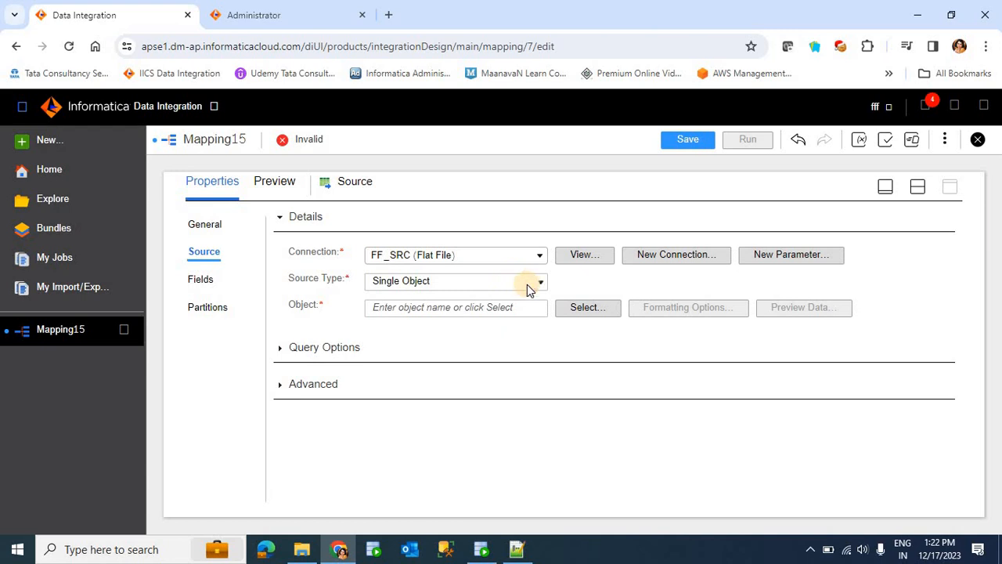
- Choose emp_src.csv as the source object and preview its data
click(573, 307)
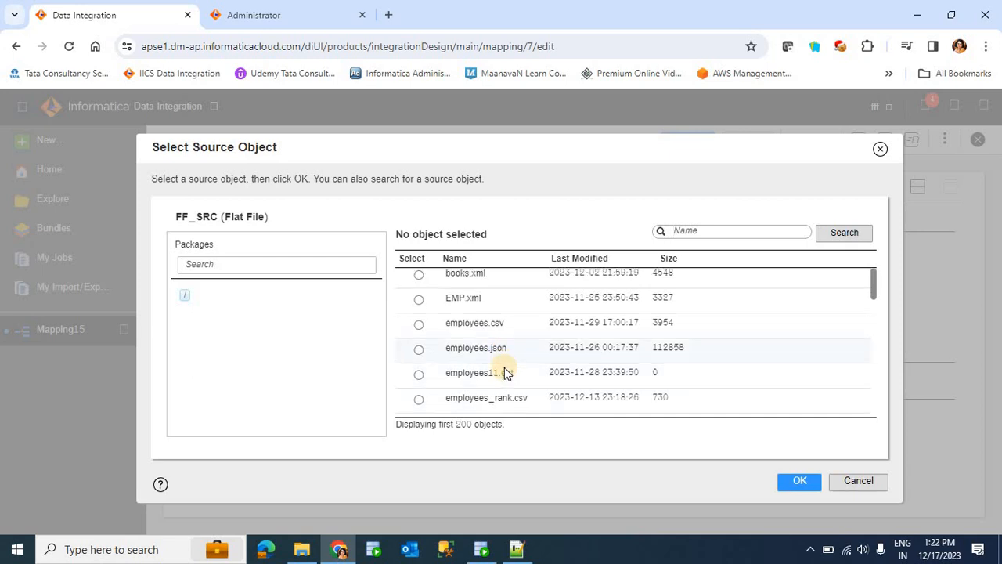
scroll(504, 367, down, 3)
click(479, 309)
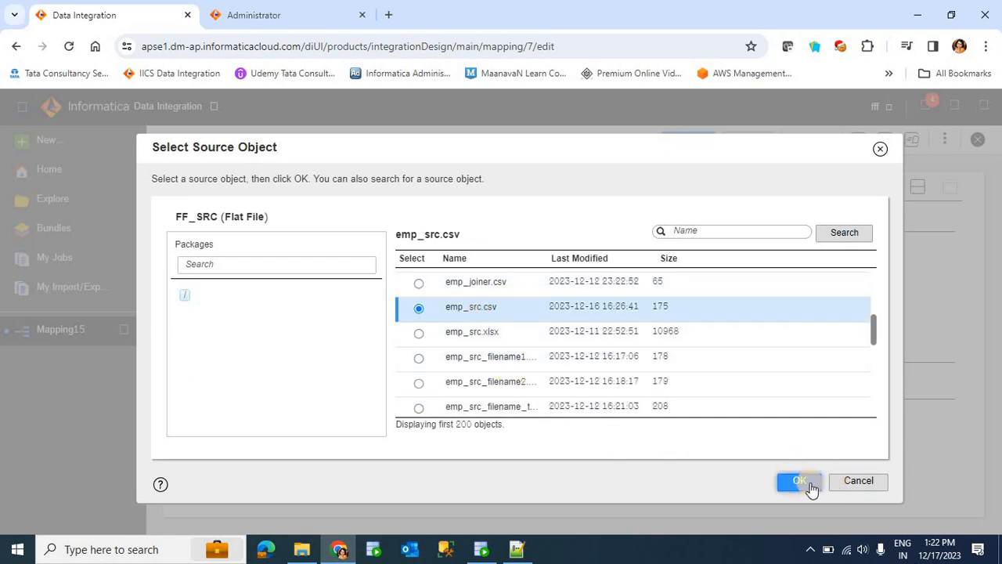
click(800, 481)
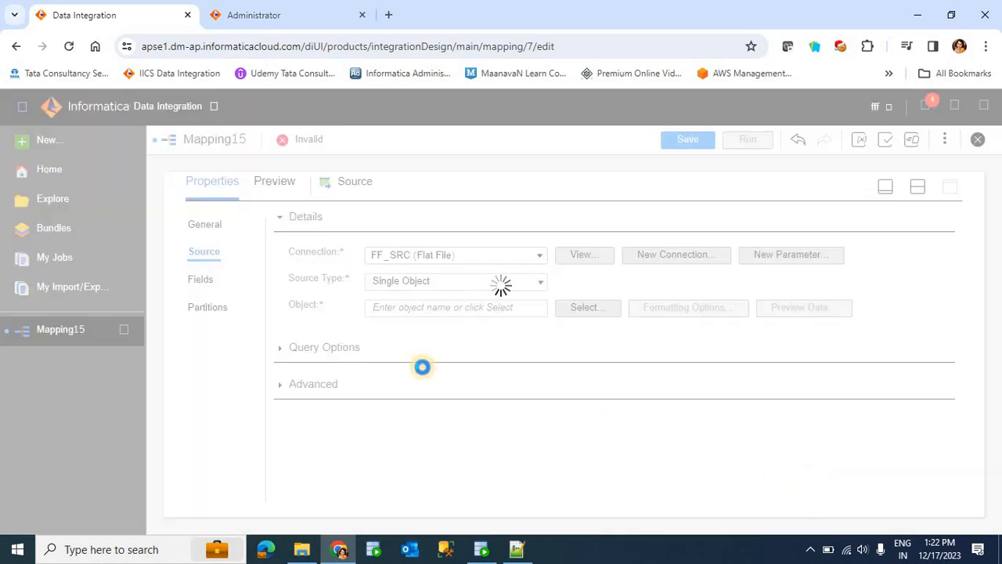
click(793, 312)
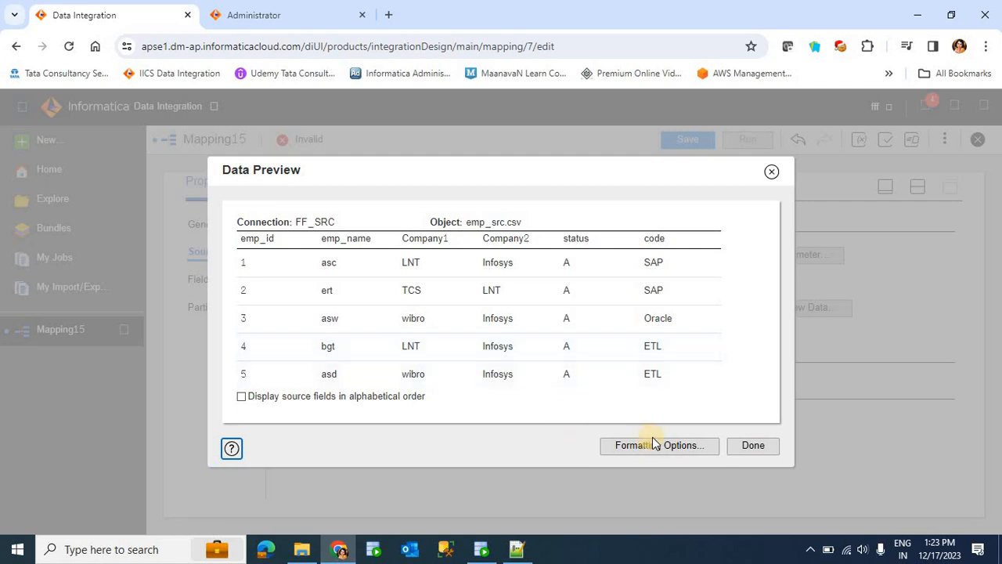
click(750, 448)
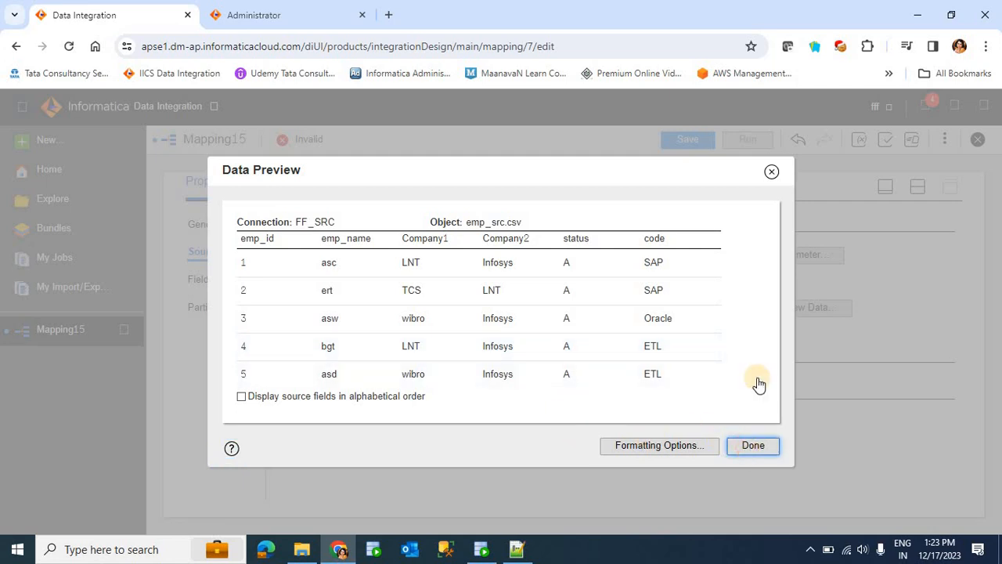
- Change the Source transformation's object to Lookup_emp.csv, accepting the source change, and preview its data
click(559, 309)
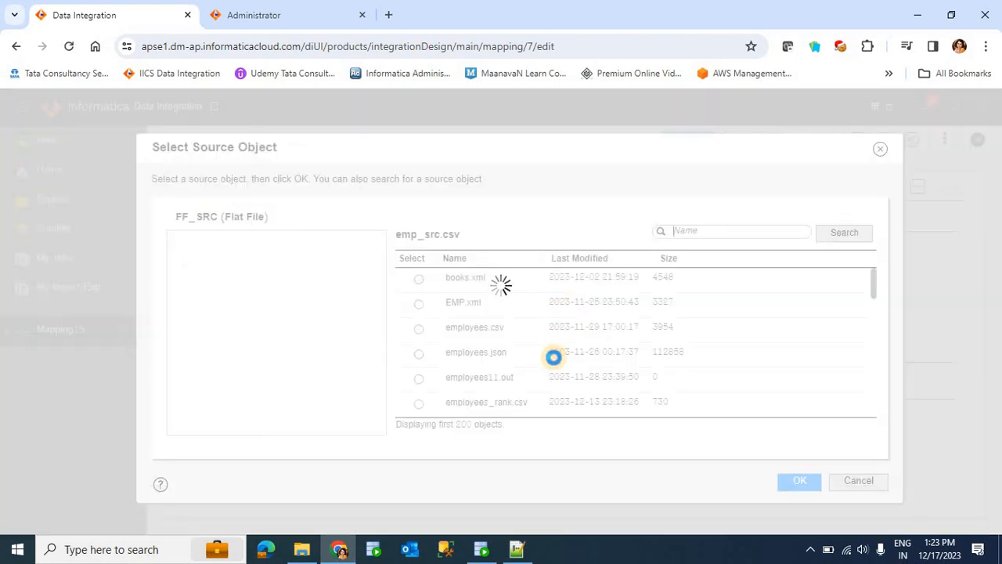
scroll(555, 359, down, 3)
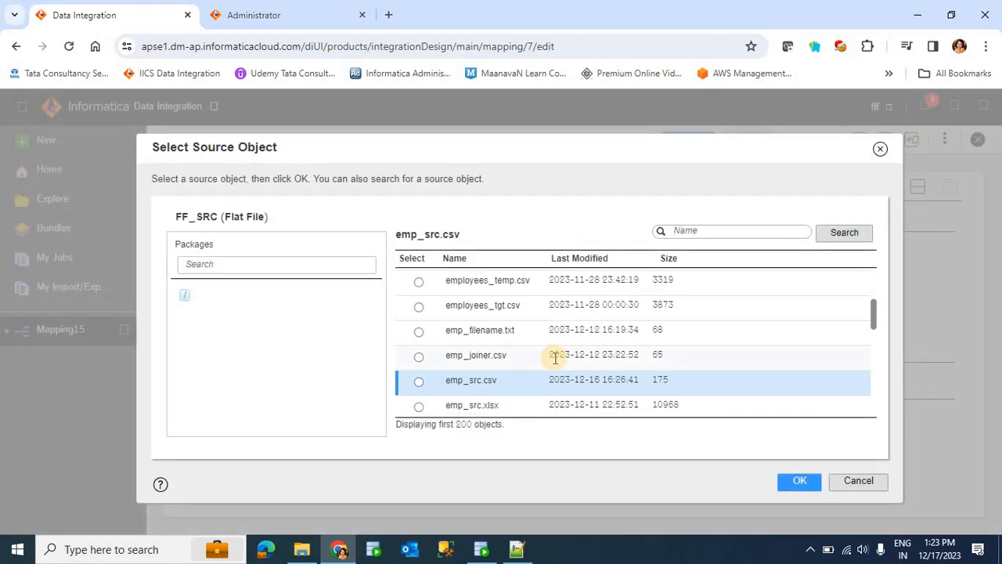
scroll(555, 359, down, 5)
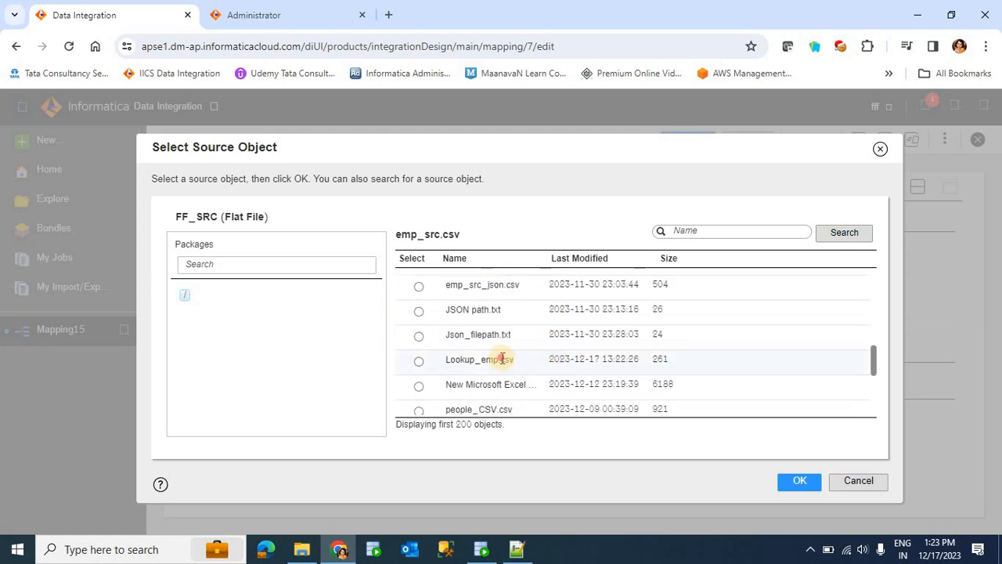
click(500, 359)
click(796, 481)
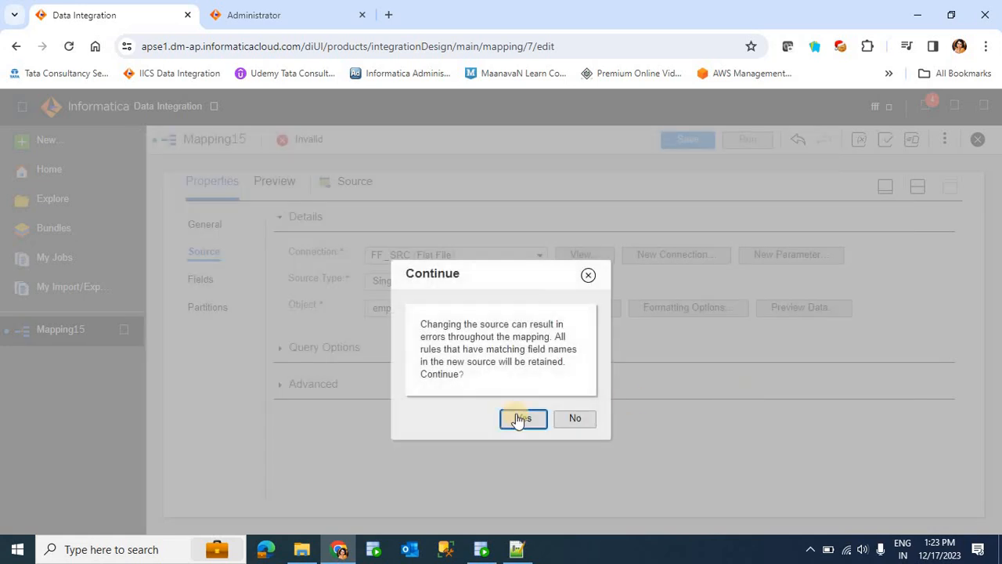
click(520, 420)
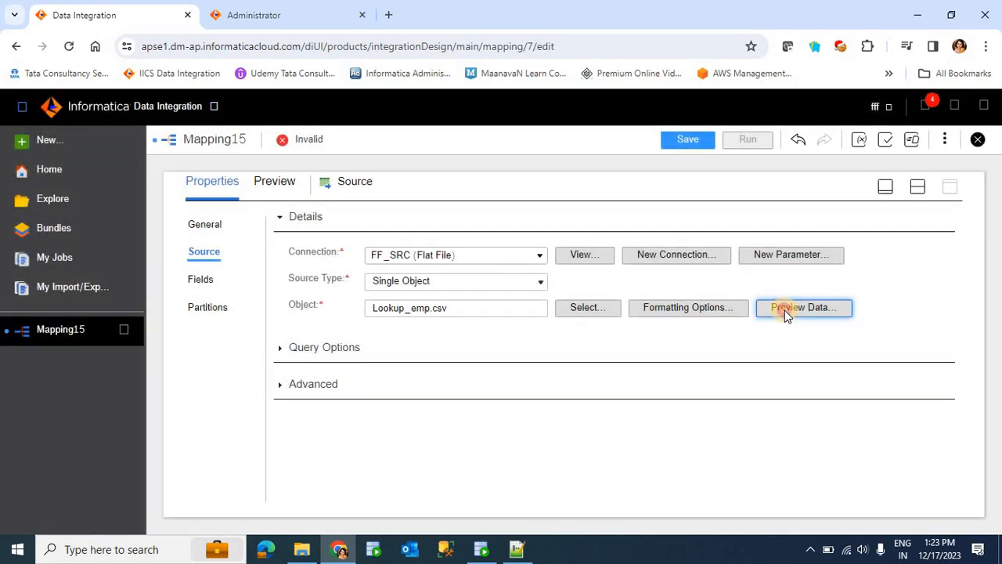
click(785, 310)
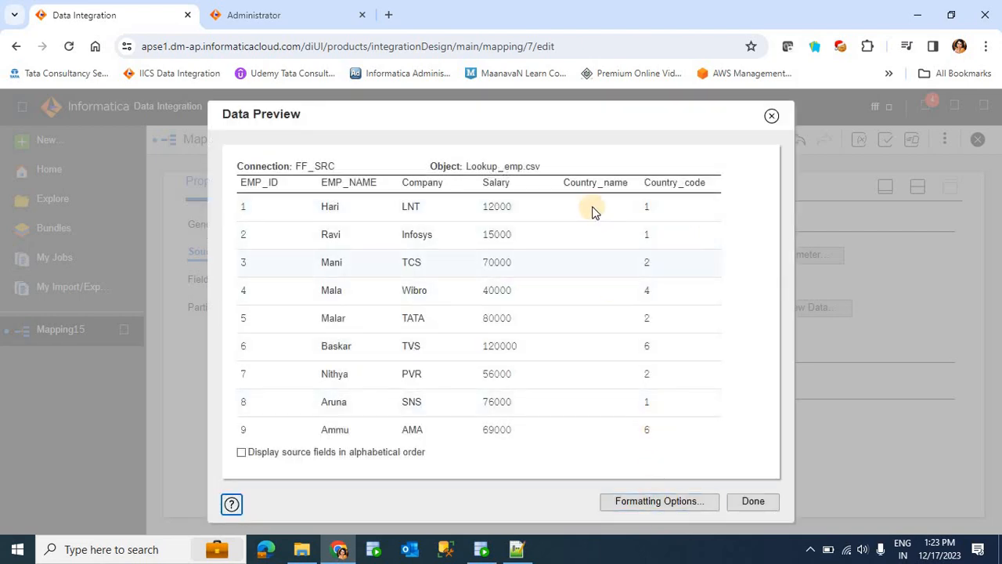
click(755, 501)
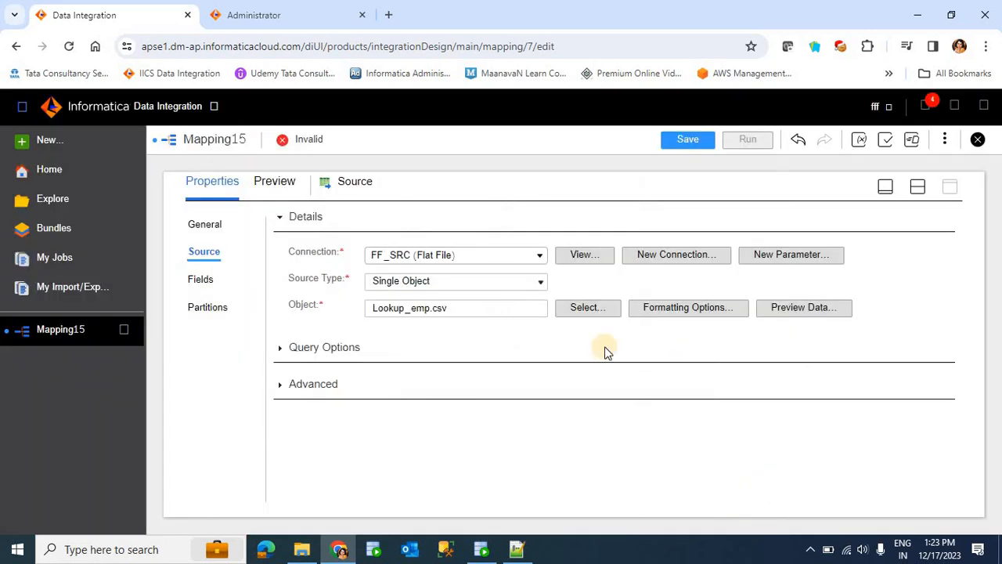
- Return to the mapping design canvas and add a Lookup transformation to the right of the Target, unlinked
click(888, 191)
click(360, 353)
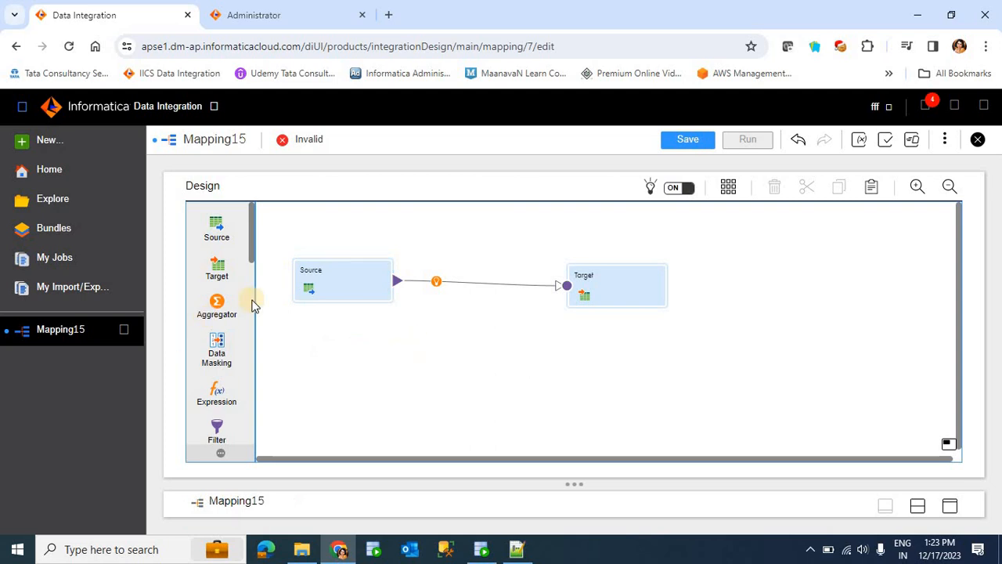
drag(255, 245, 241, 295)
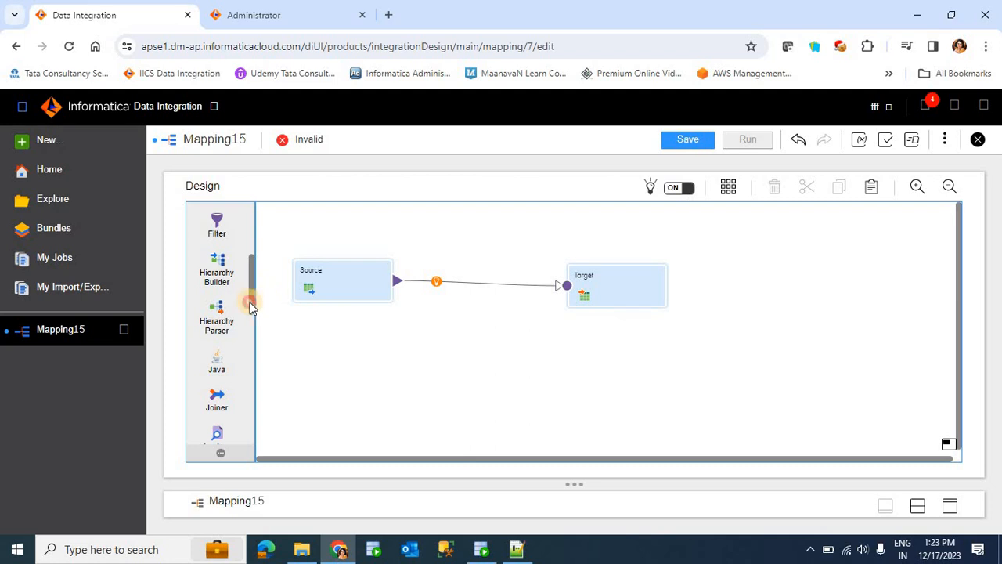
drag(251, 307, 248, 315)
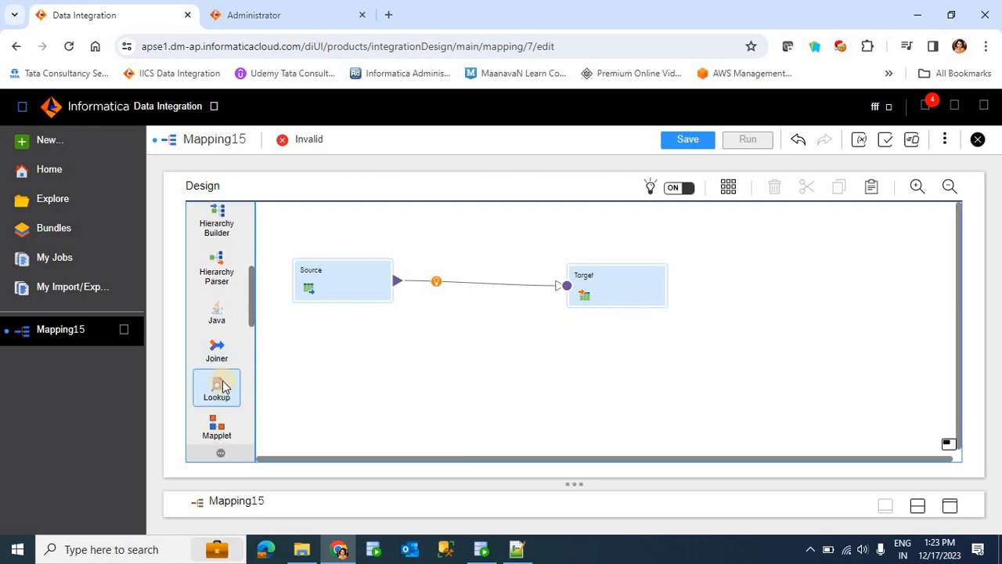
drag(223, 387, 780, 380)
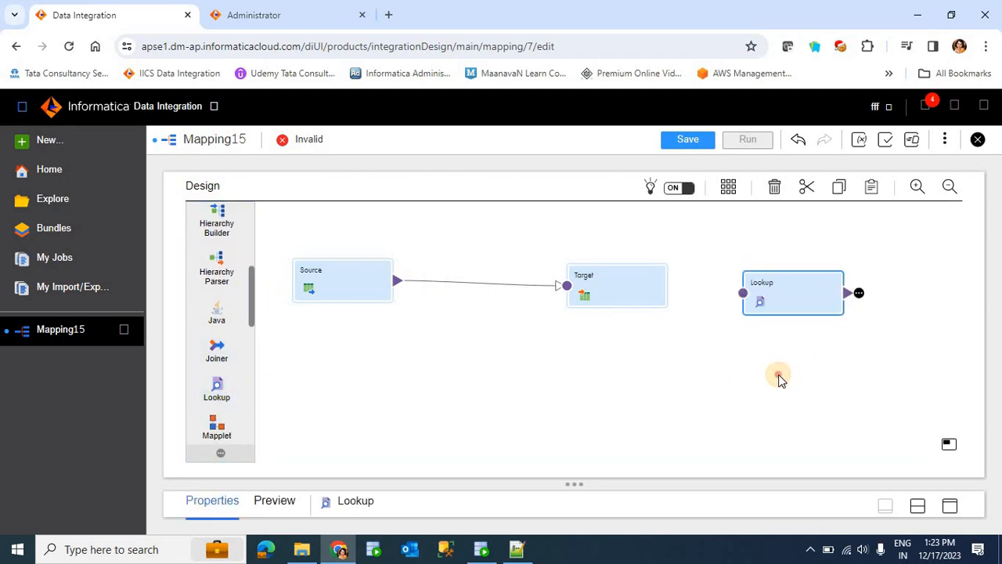
- Expand the Lookup transformation's properties to full view and make it an unconnected lookup, accepting the removal of incoming fields and links
click(792, 297)
click(792, 300)
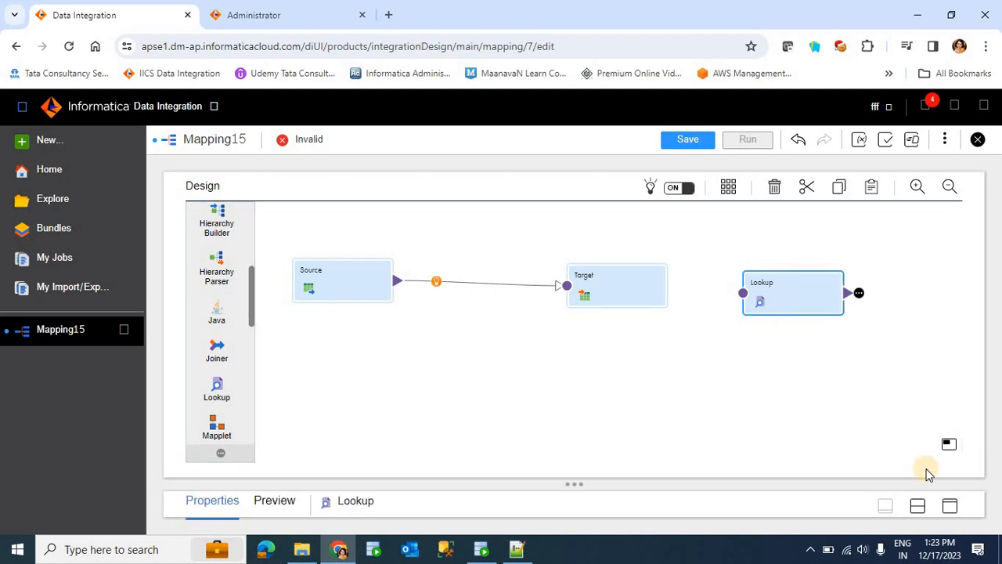
click(950, 506)
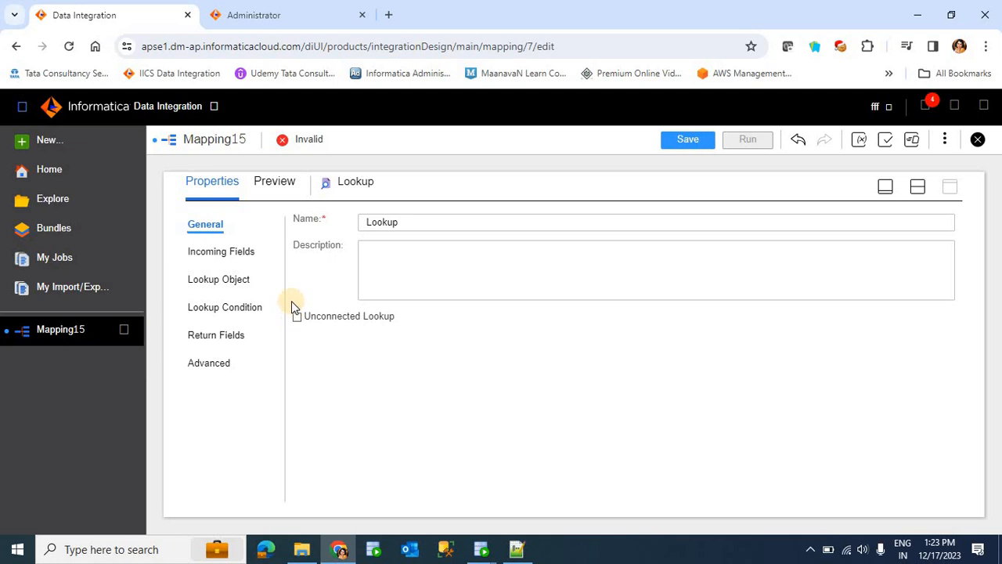
drag(301, 318, 423, 354)
click(423, 354)
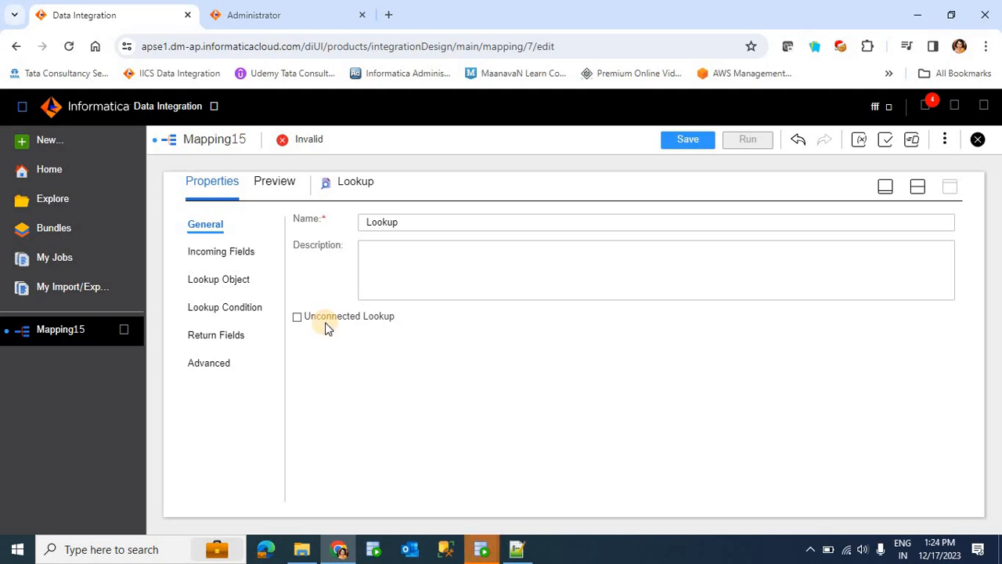
click(301, 320)
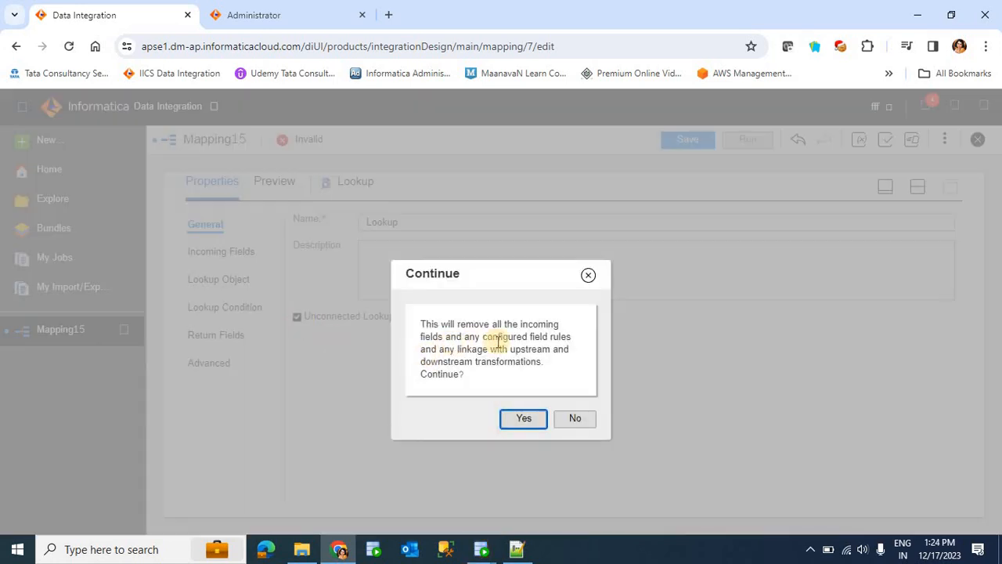
click(526, 422)
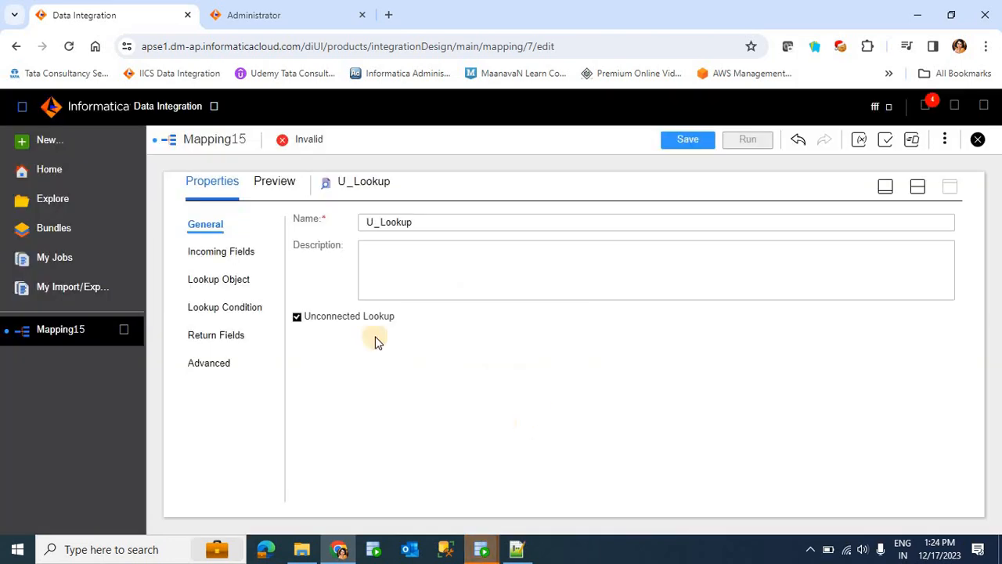
- Add an incoming field named O_country_name to the unconnected lookup and open its lookup object settings
click(198, 252)
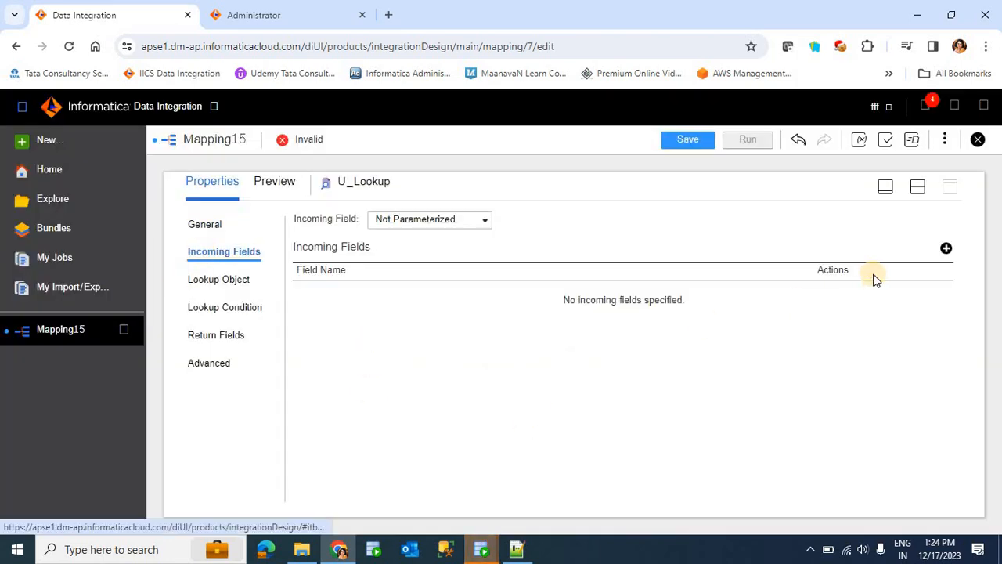
click(946, 248)
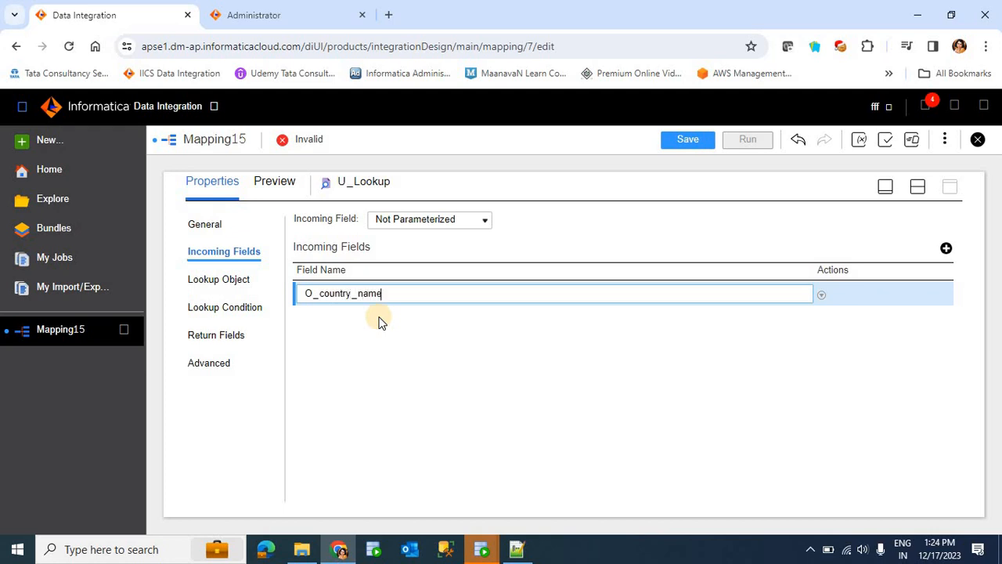
click(443, 364)
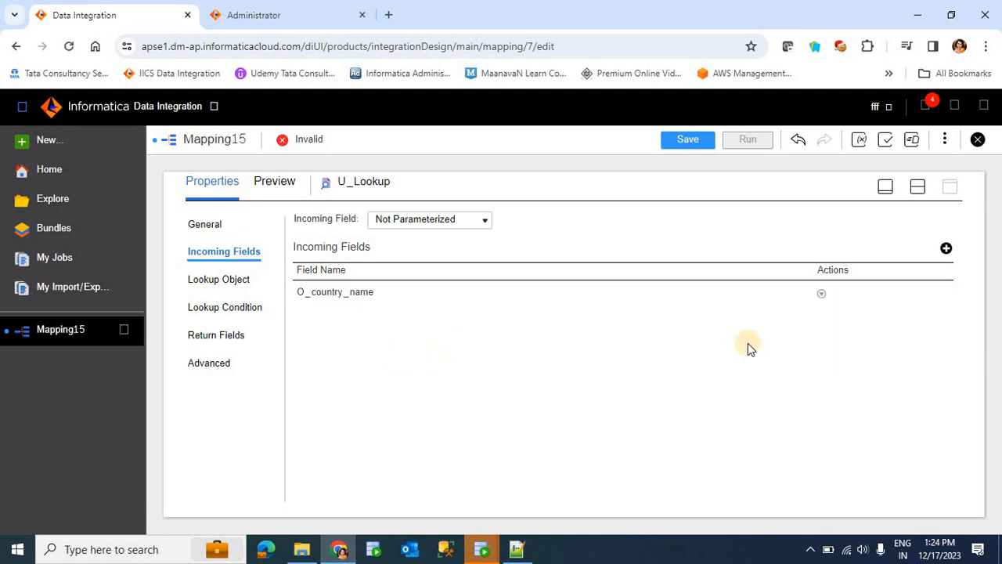
click(223, 290)
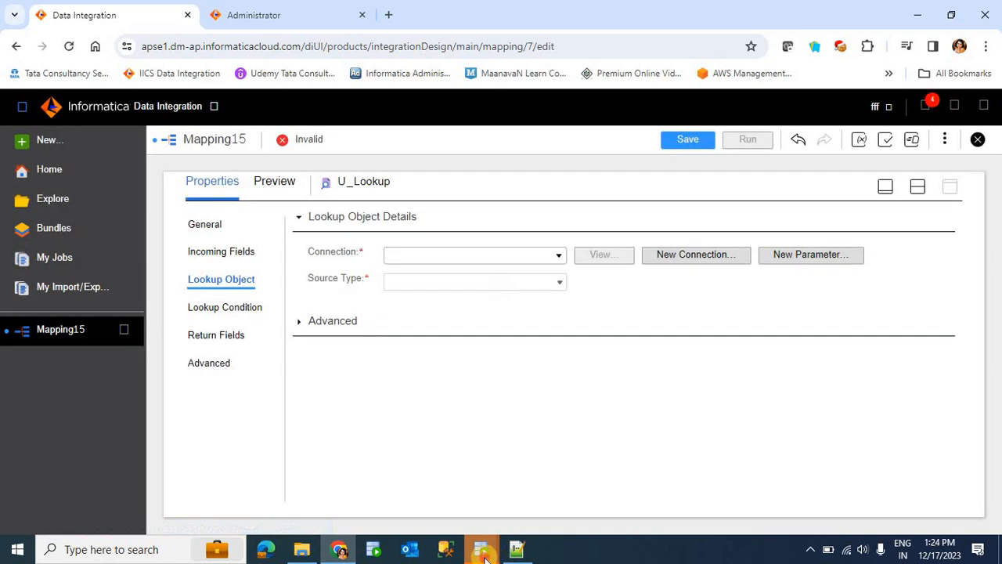
mouse_move(481, 549)
click(547, 507)
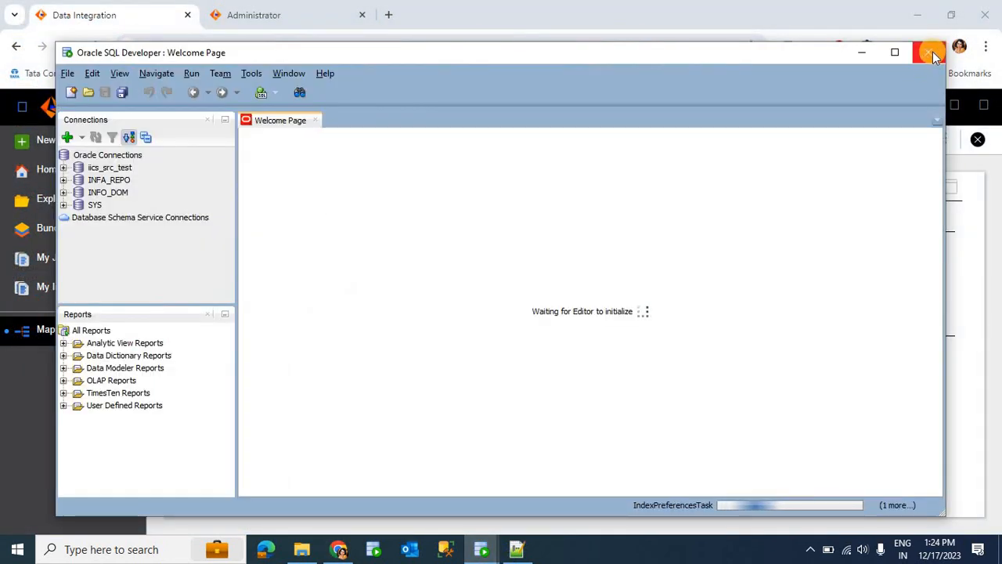
click(931, 53)
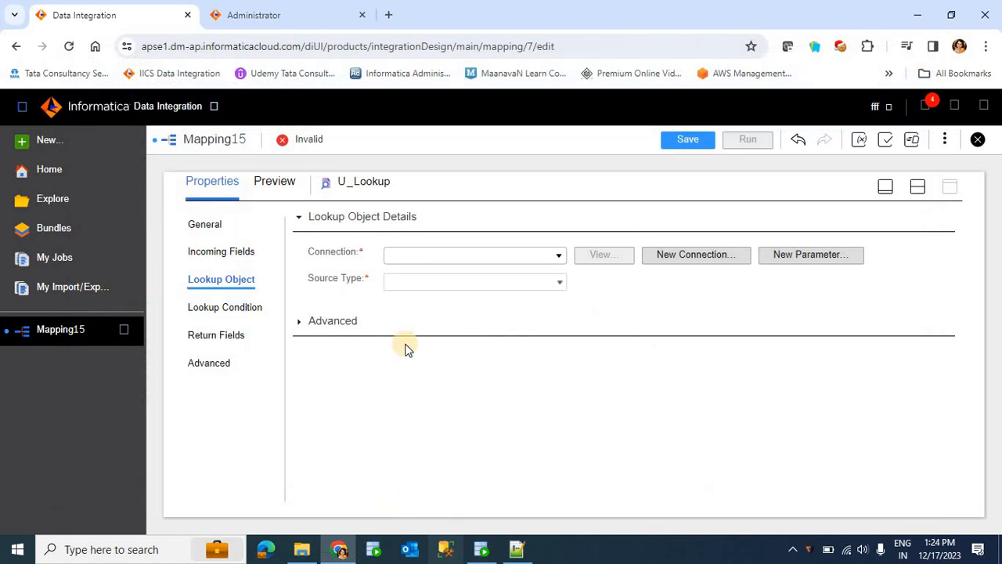
- Set the lookup's connection to XE (Oracle) and open the selection of its lookup object
click(443, 257)
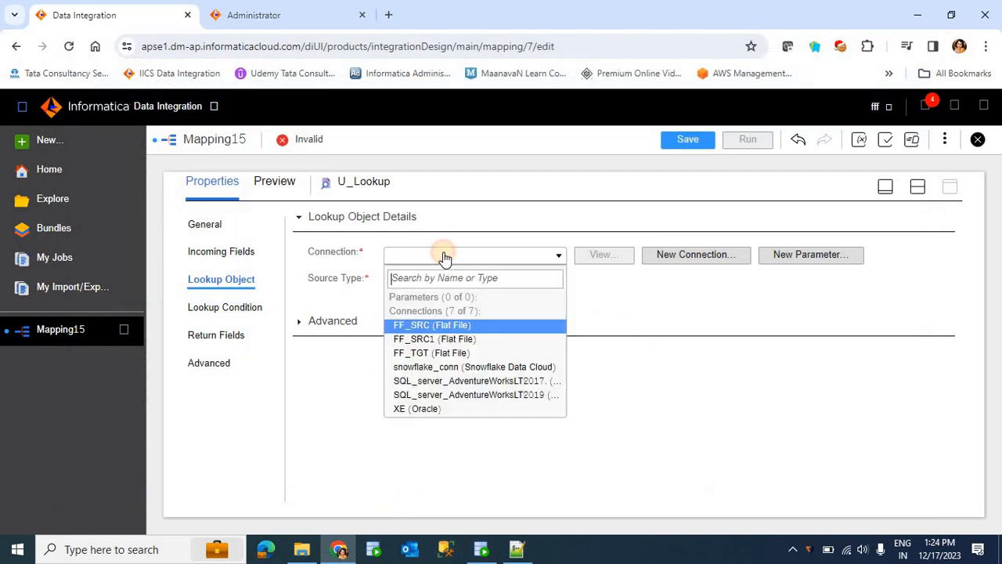
click(440, 407)
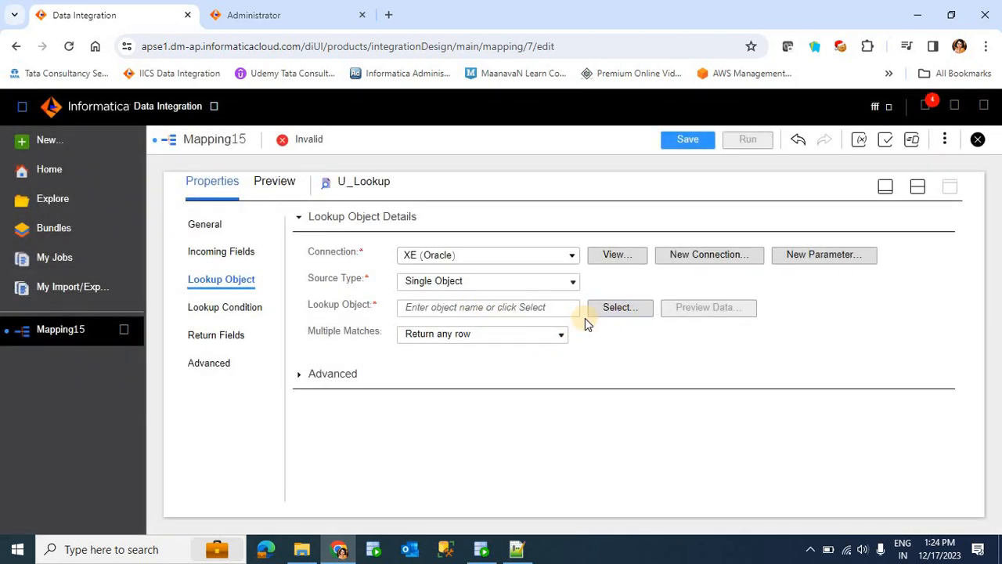
click(595, 313)
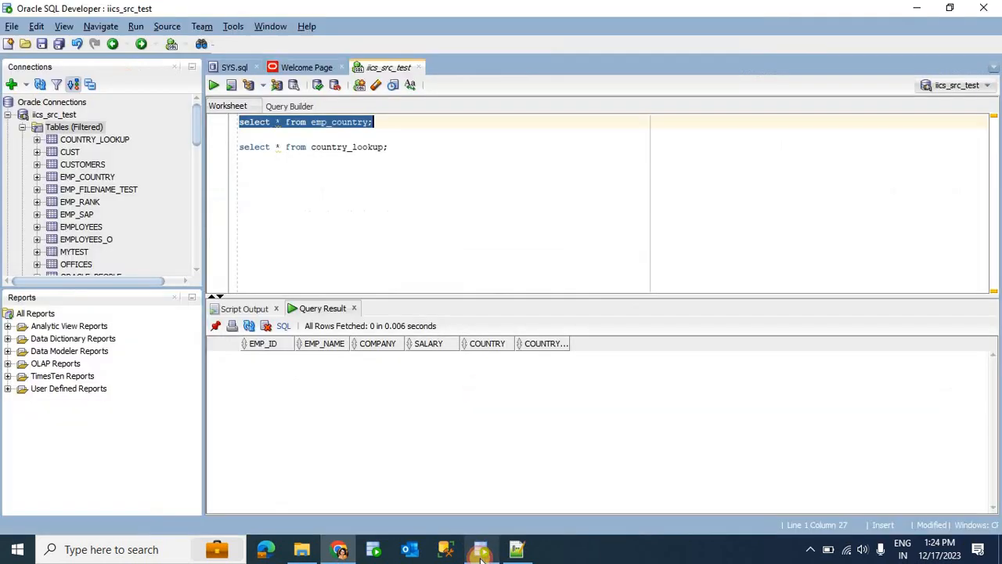
- Check the country_lookup query in Oracle SQL Developer, and select the COUNTRY_LOOKUP table as the lookup object back in the mapping
click(481, 548)
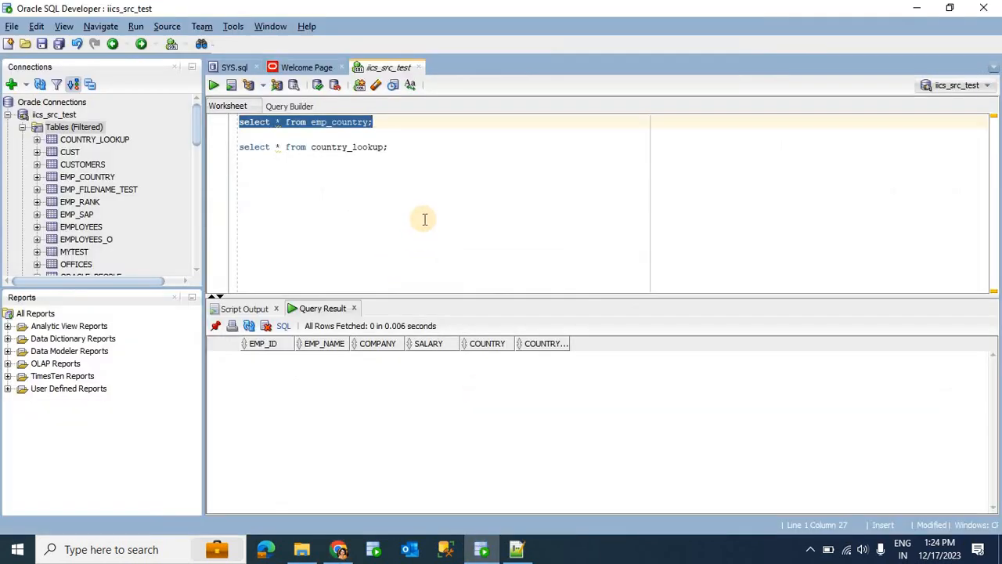
click(396, 147)
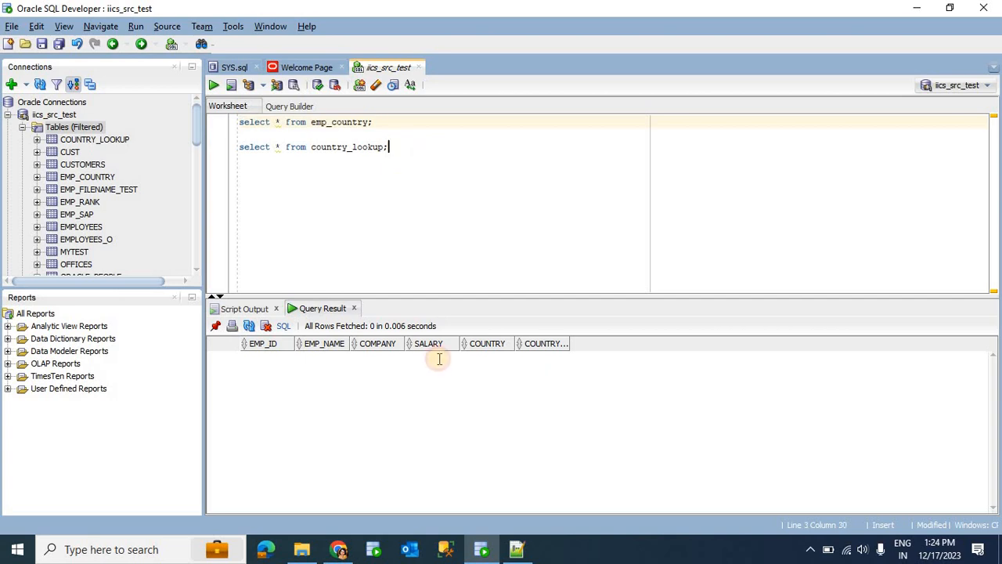
click(337, 550)
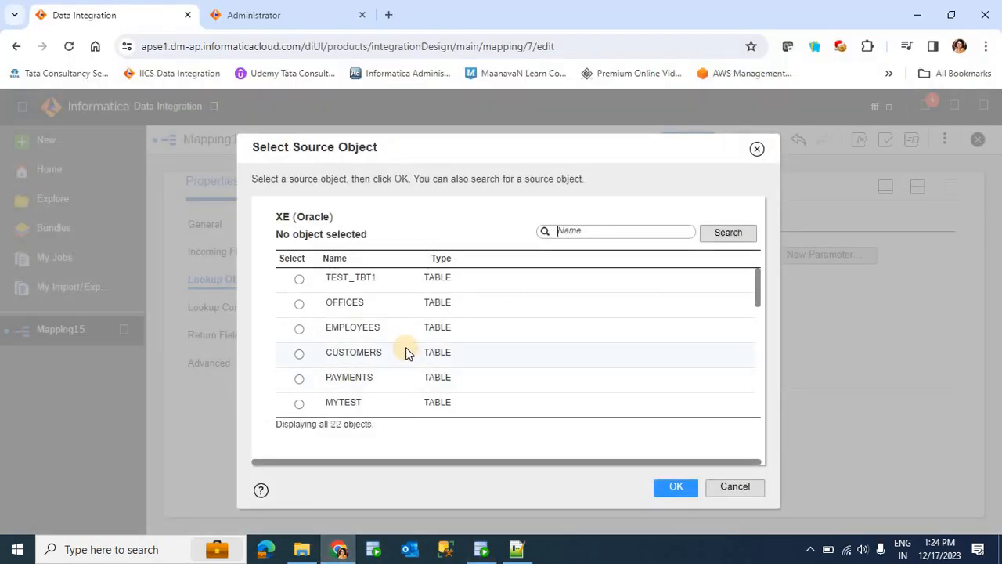
scroll(406, 352, down, 5)
scroll(406, 352, down, 5)
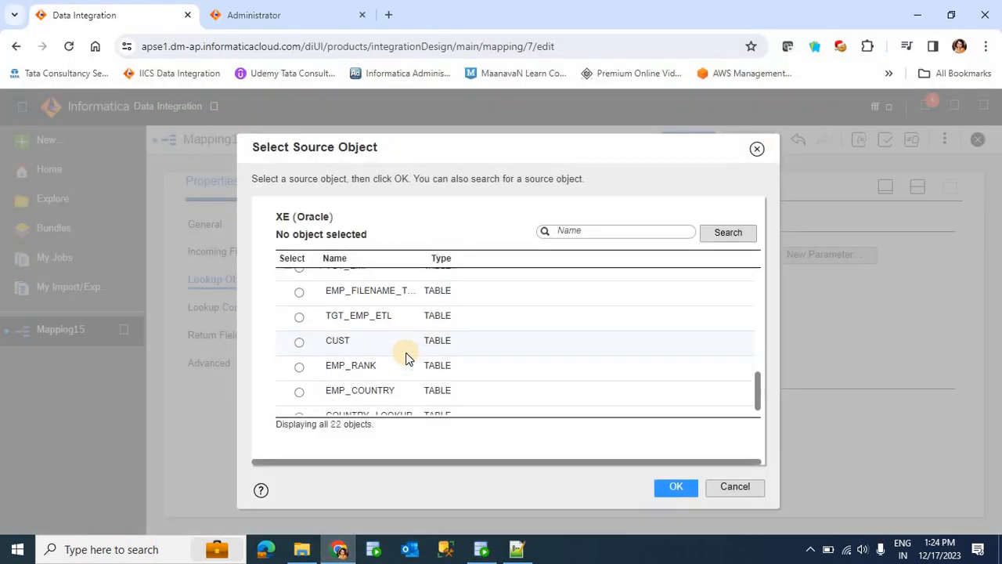
click(384, 399)
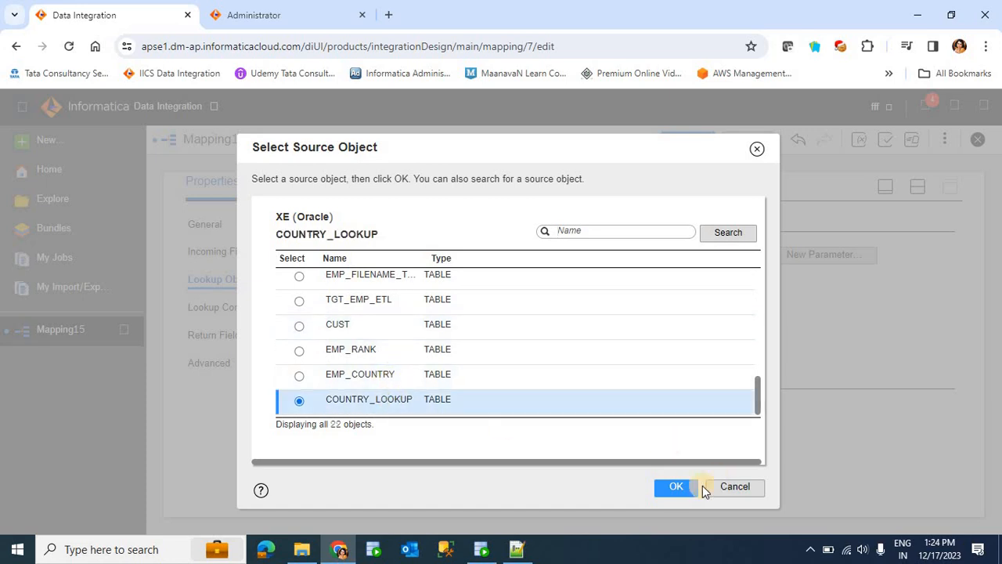
click(670, 486)
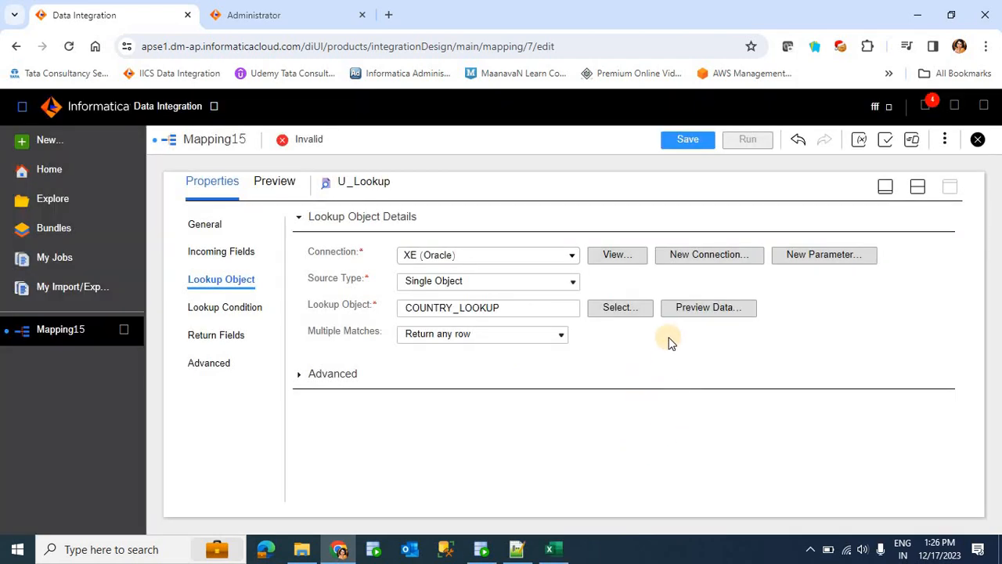
- Preview the COUNTRY_LOOKUP data and set the lookup's multiple matches handling to Return first row
click(701, 310)
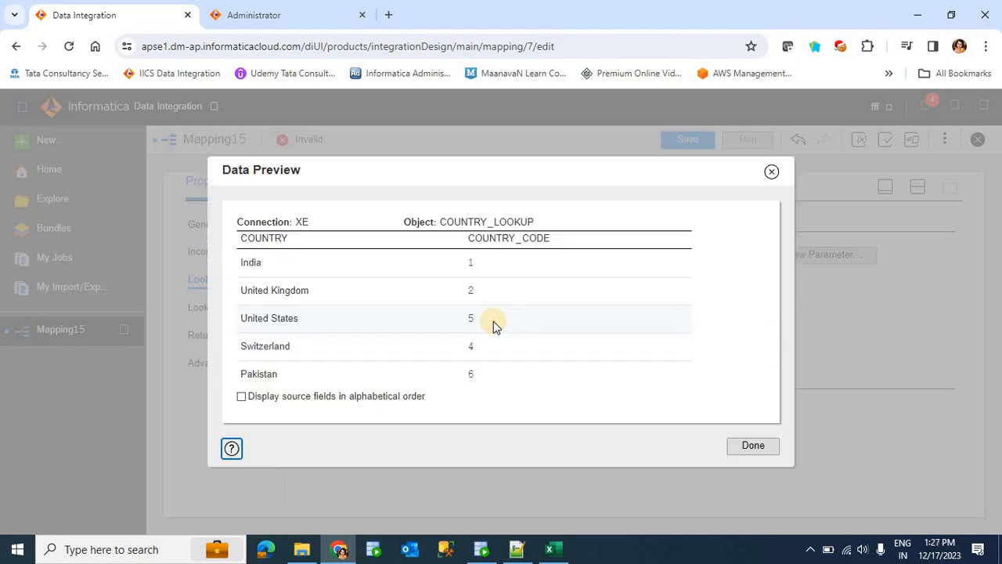
click(751, 445)
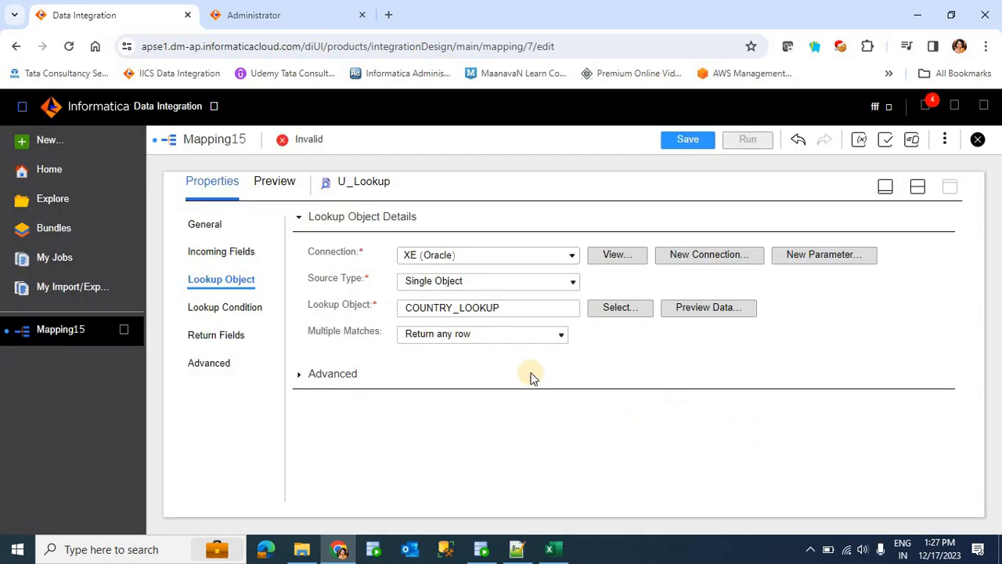
click(487, 337)
click(473, 360)
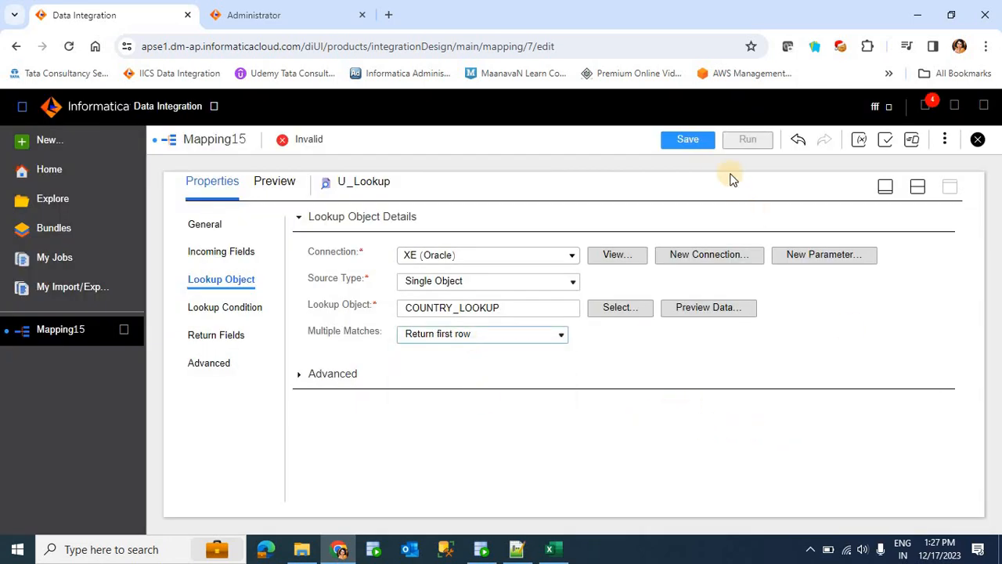
click(886, 186)
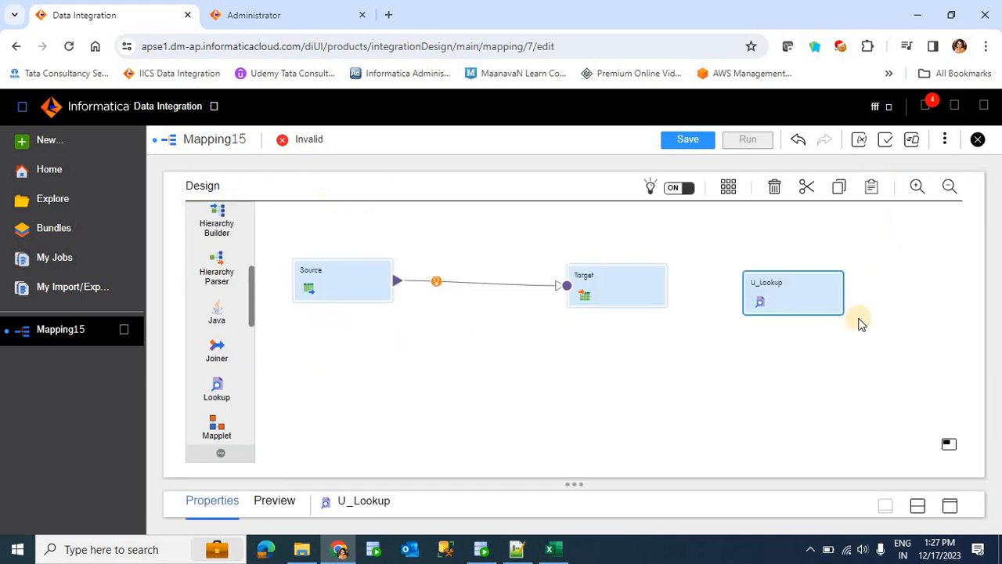
- Add a simple lookup condition to U_Lookup that matches COUNTRY_CODE with the incoming field O_country_name using the = operator
click(730, 380)
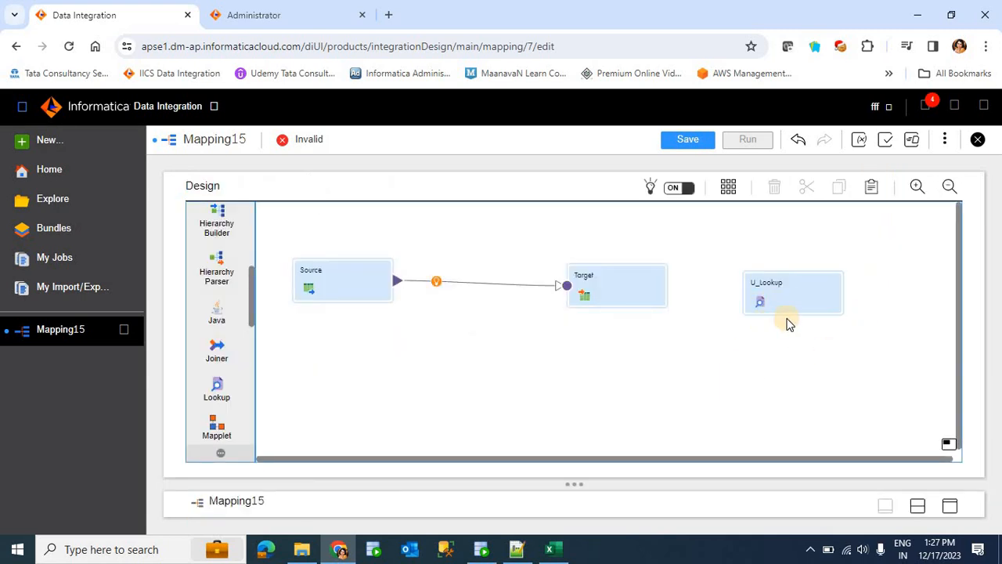
click(781, 294)
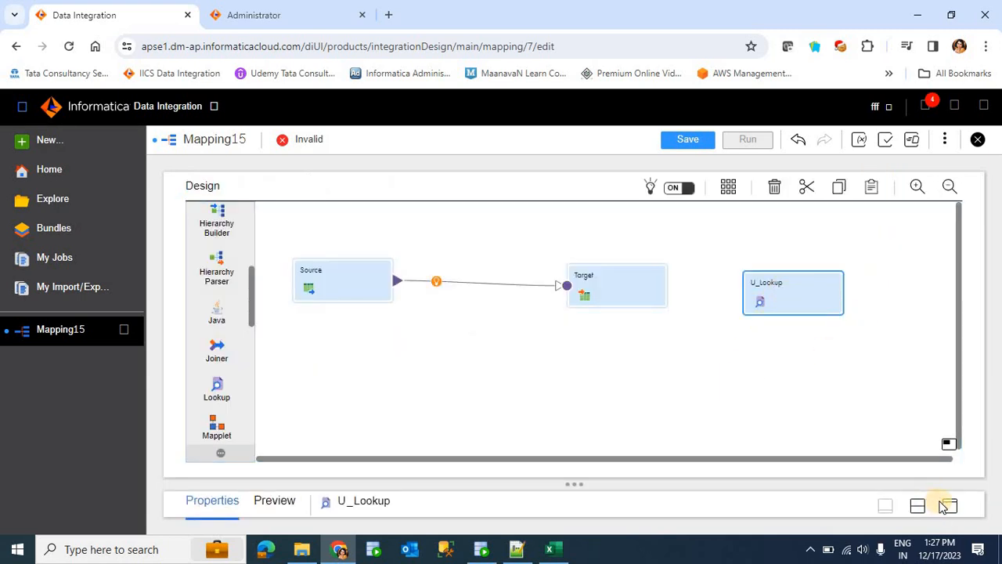
click(947, 506)
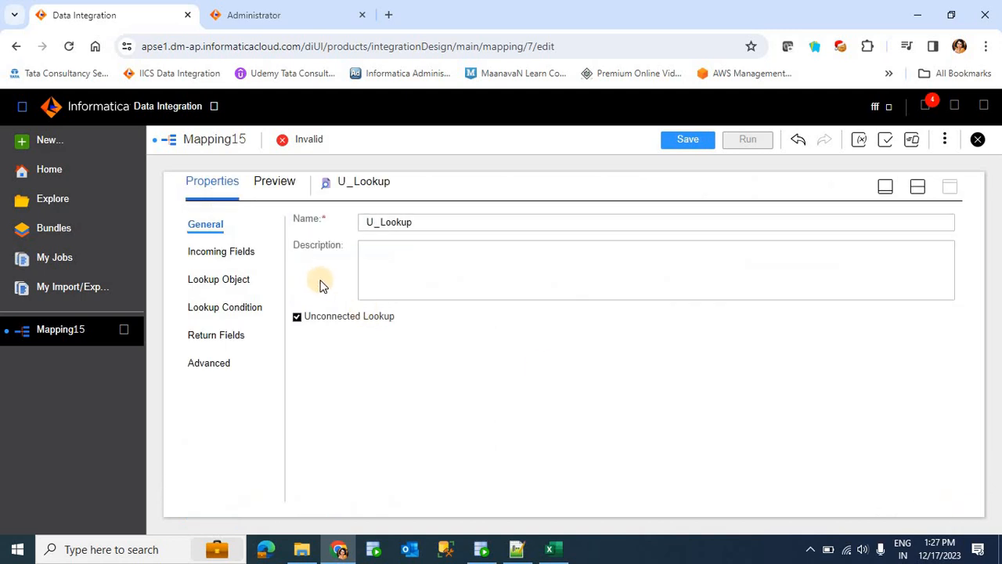
click(243, 255)
click(233, 281)
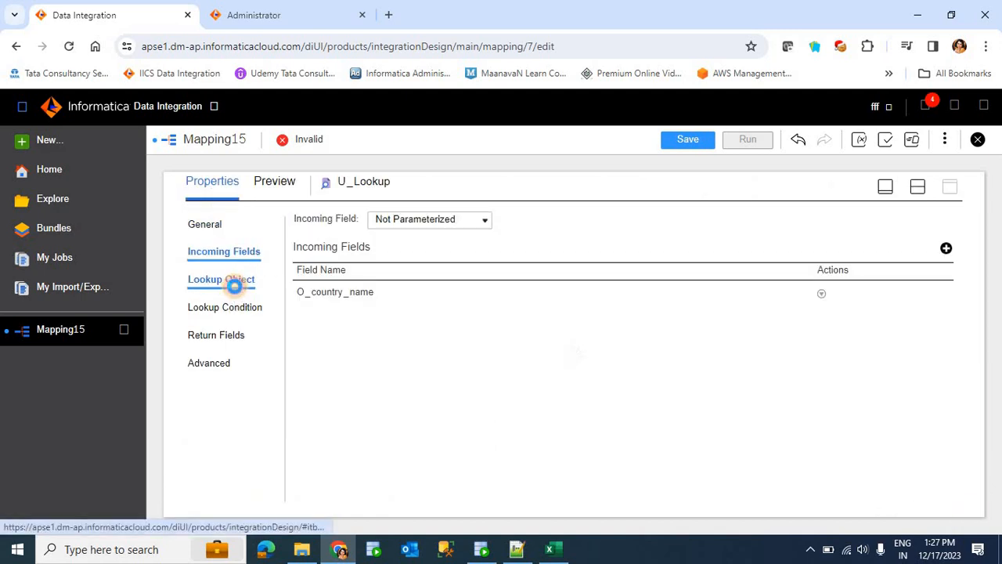
click(237, 311)
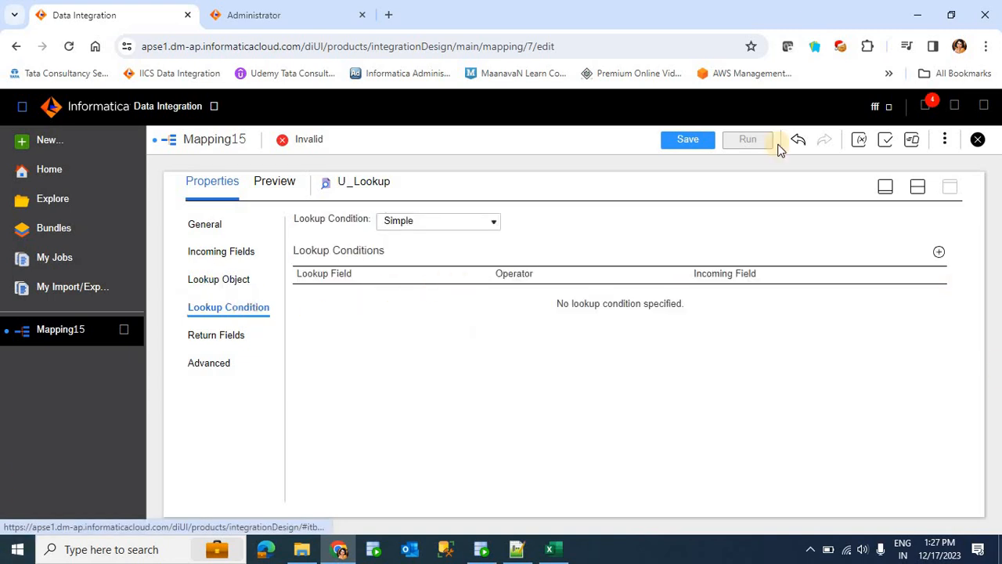
click(941, 253)
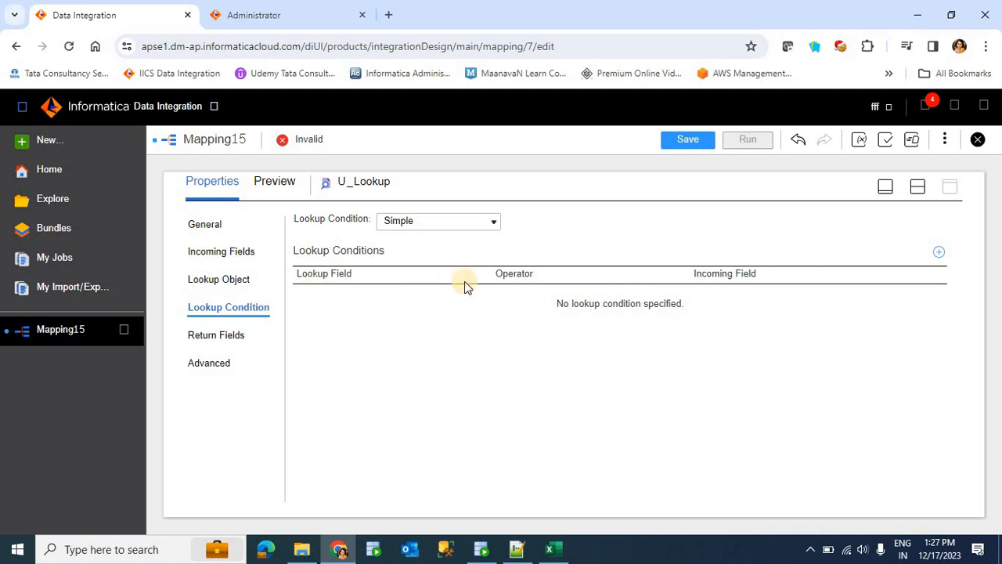
click(443, 299)
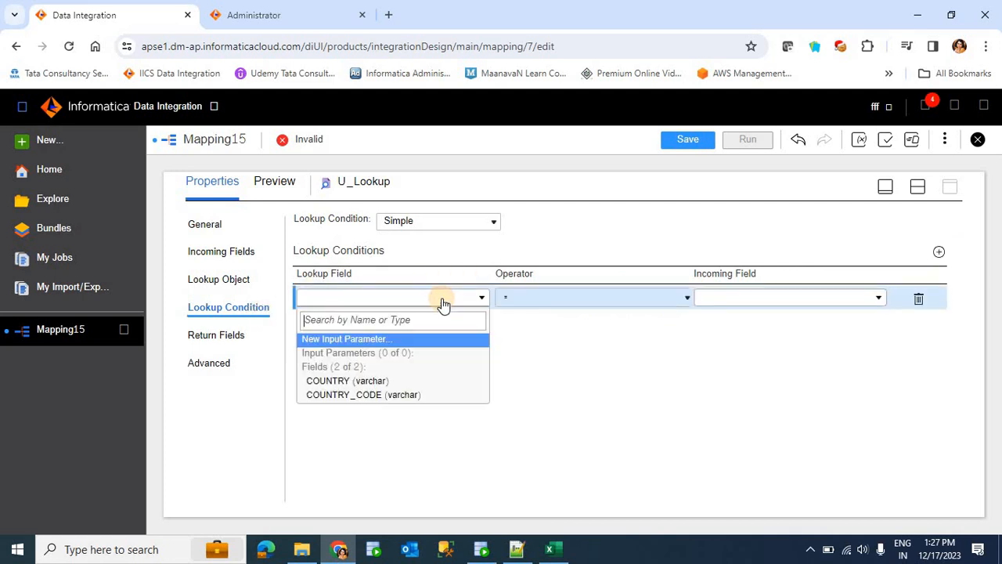
click(405, 395)
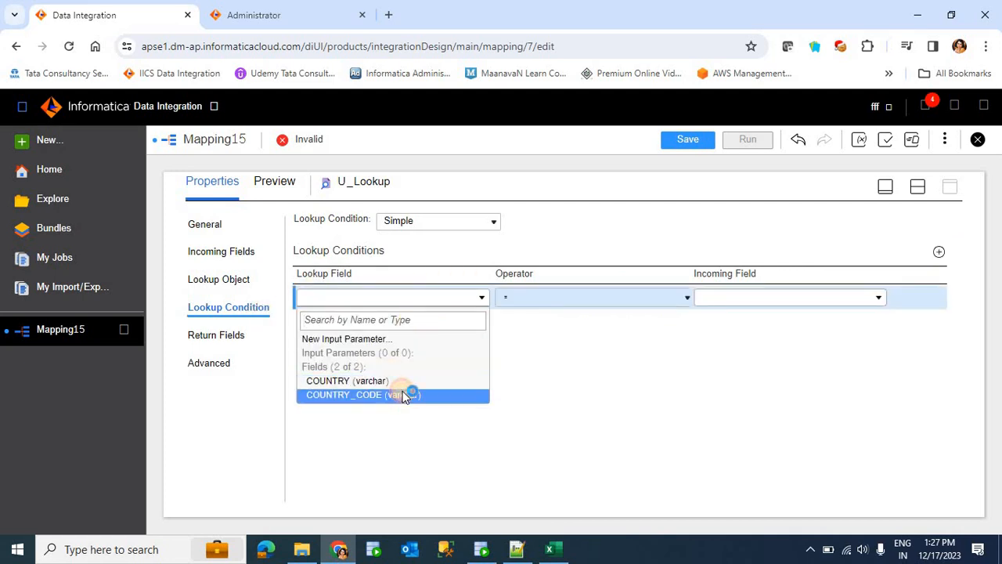
click(776, 299)
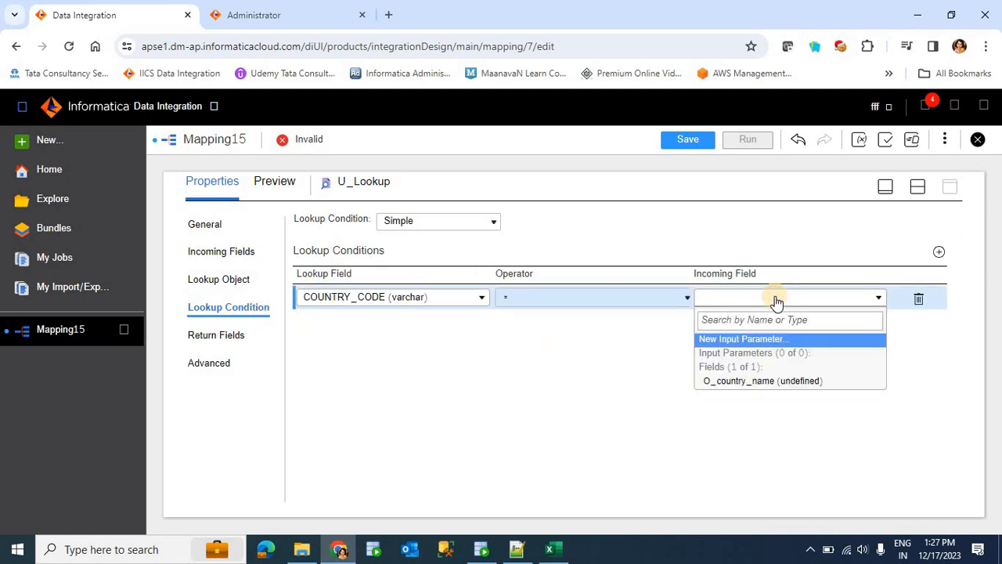
click(749, 383)
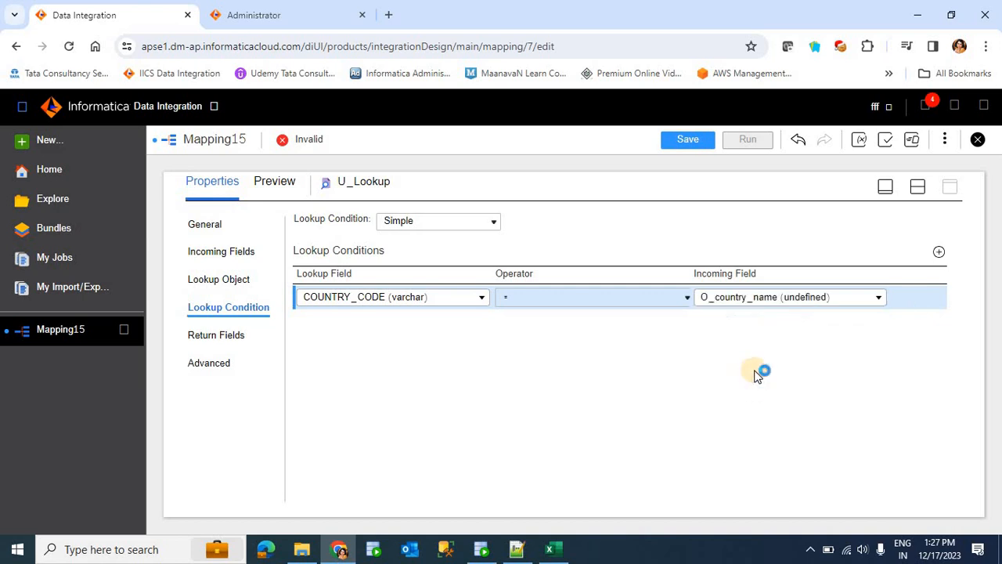
- Rename the incoming field of U_Lookup to O_country_code
click(232, 258)
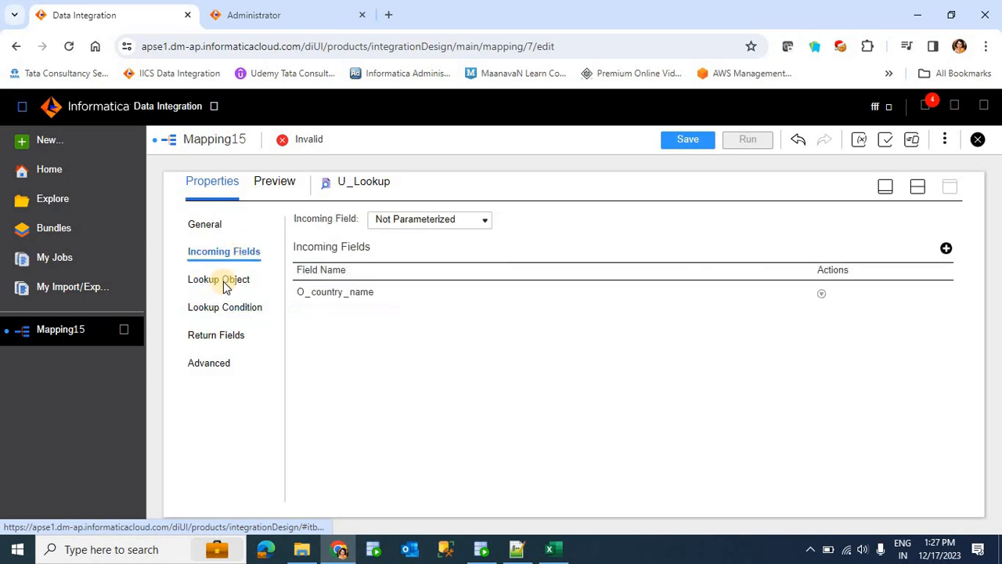
click(400, 294)
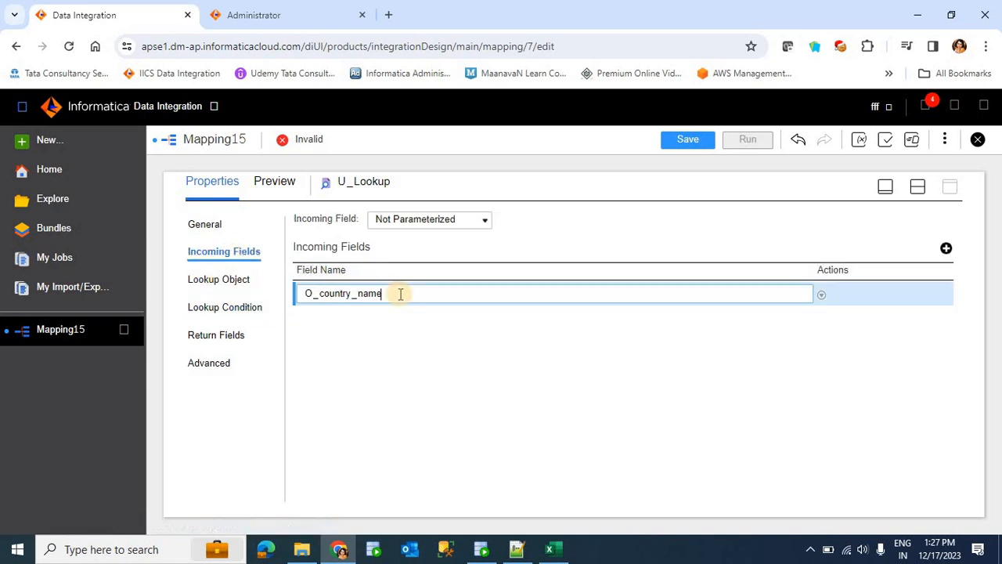
key(BackSpace)
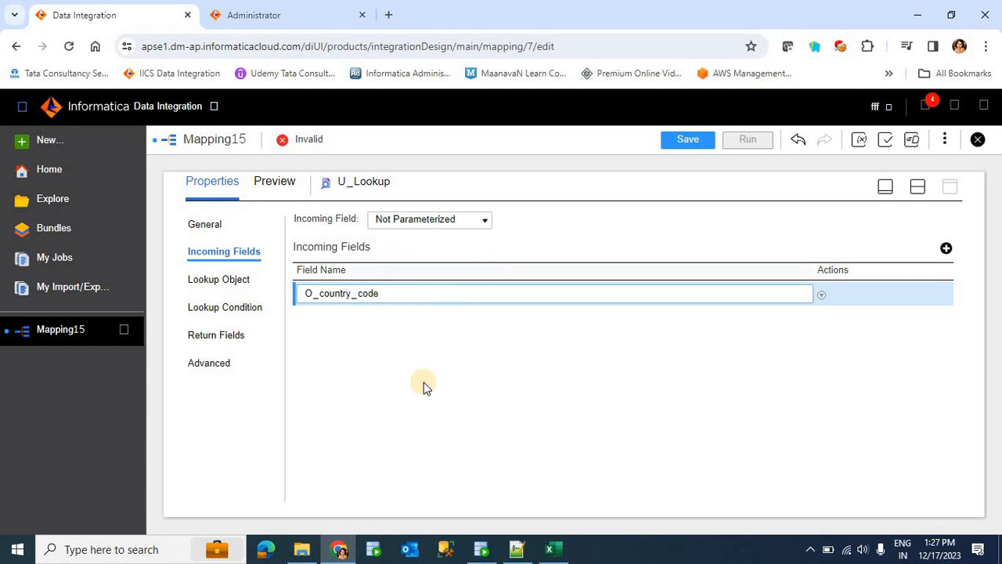
click(469, 378)
- Set the lookup condition's incoming field to O_country_code and mark COUNTRY as the lookup's return field
click(225, 309)
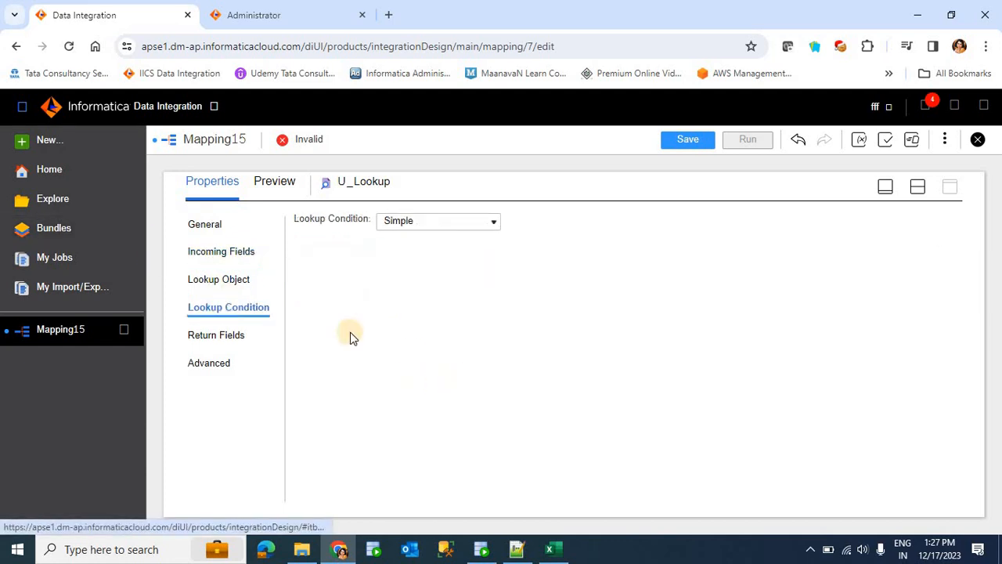
click(785, 297)
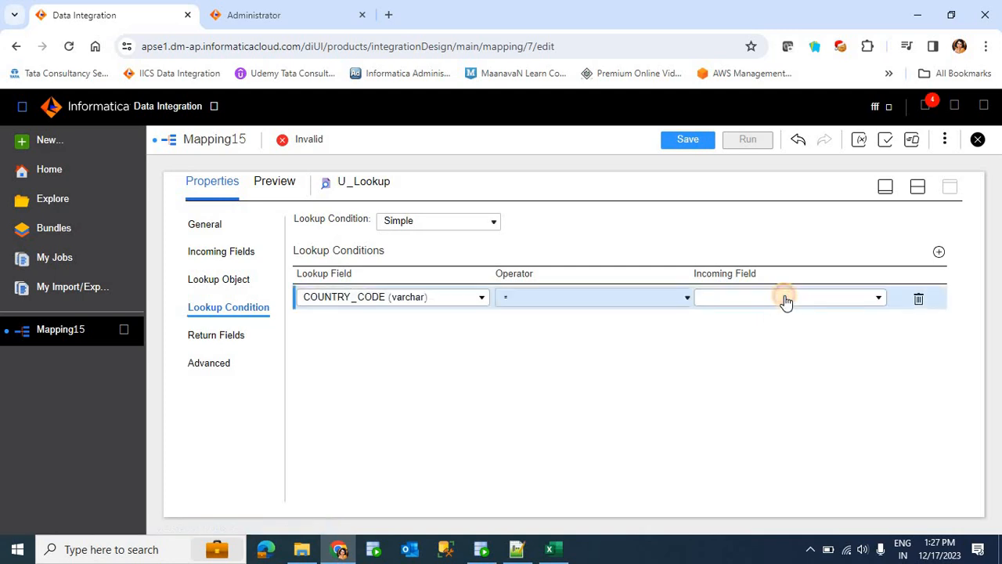
click(785, 298)
click(770, 382)
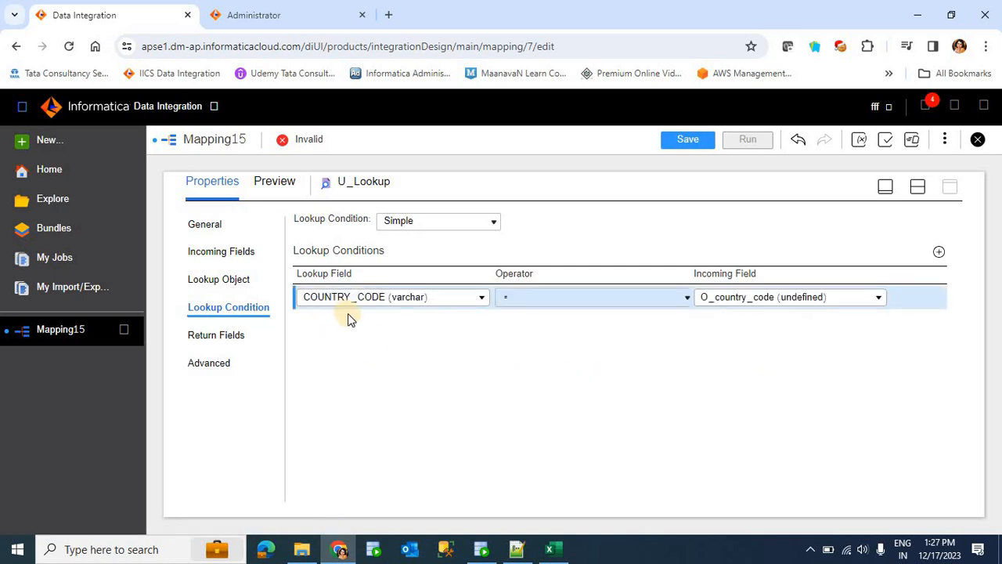
click(218, 337)
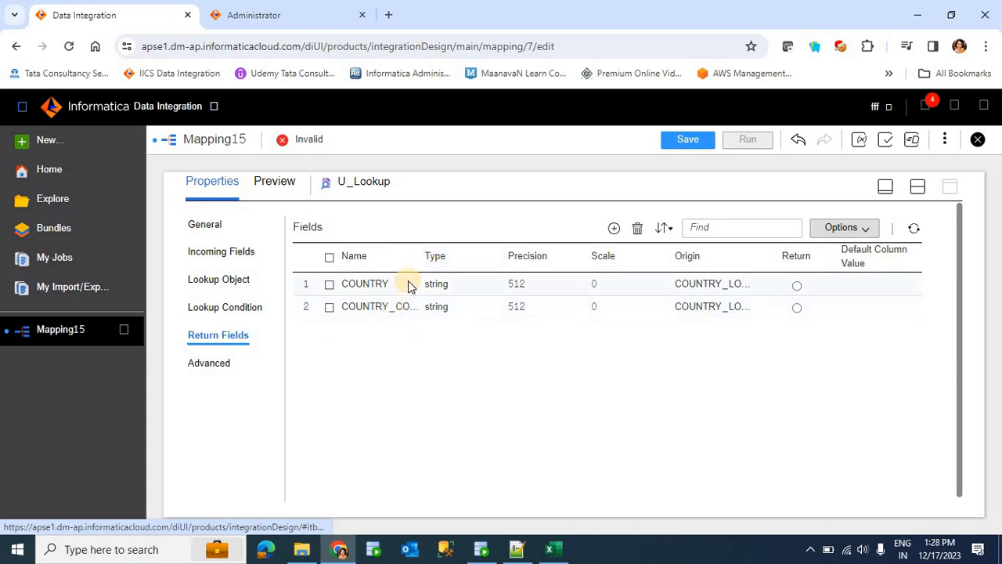
click(795, 287)
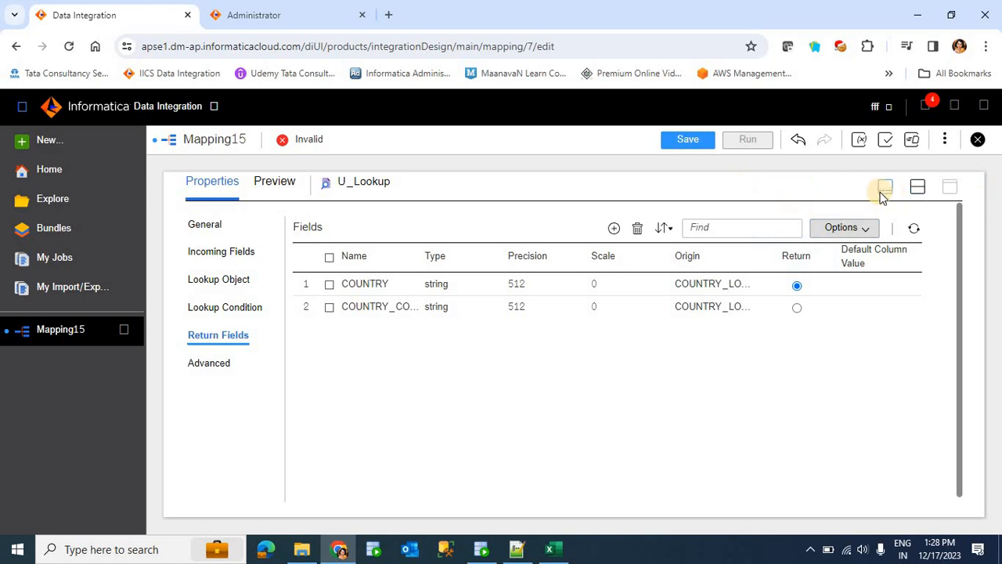
- Review the advanced settings of U_Lookup, including the SQL override, source filter and caching options, and return to the mapping design
click(202, 364)
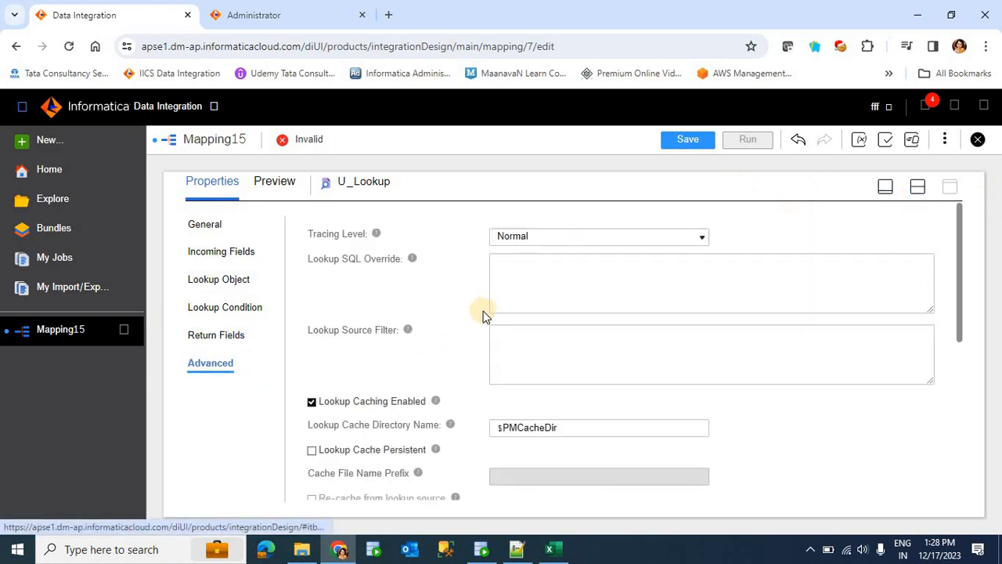
scroll(483, 315, down, 2)
scroll(483, 315, up, 2)
scroll(493, 334, down, 3)
scroll(477, 349, up, 1)
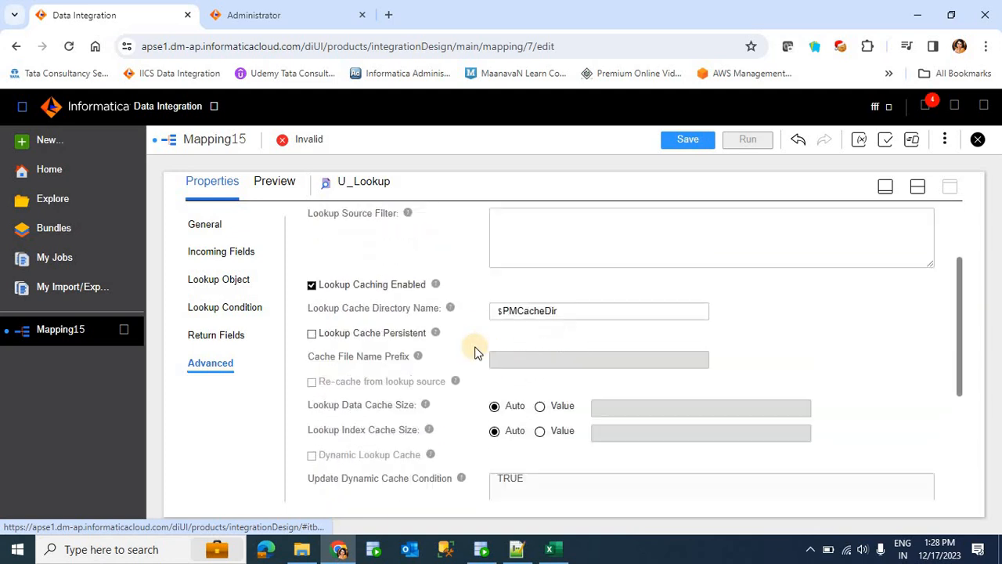
scroll(477, 349, up, 1)
scroll(375, 365, down, 1)
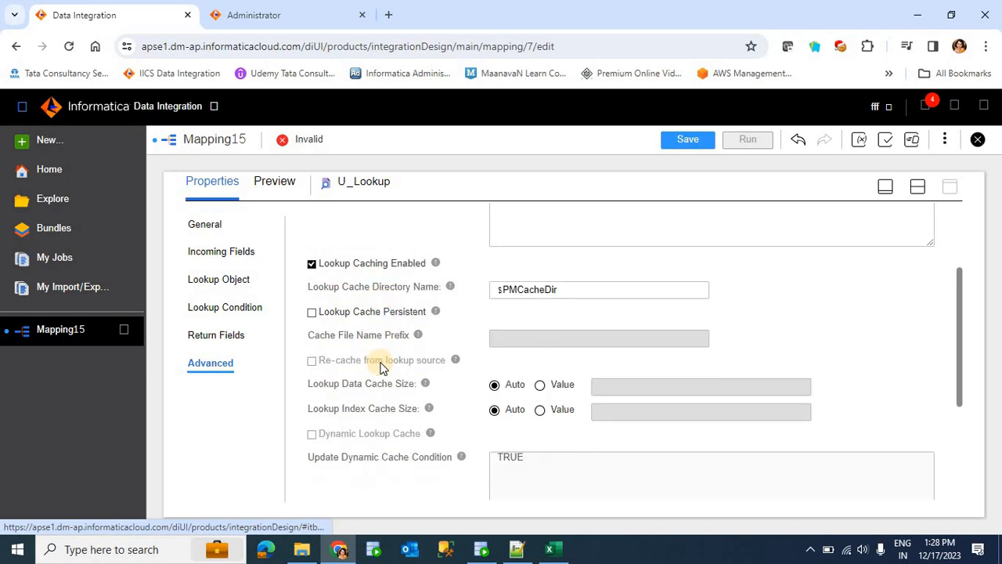
scroll(398, 375, down, 3)
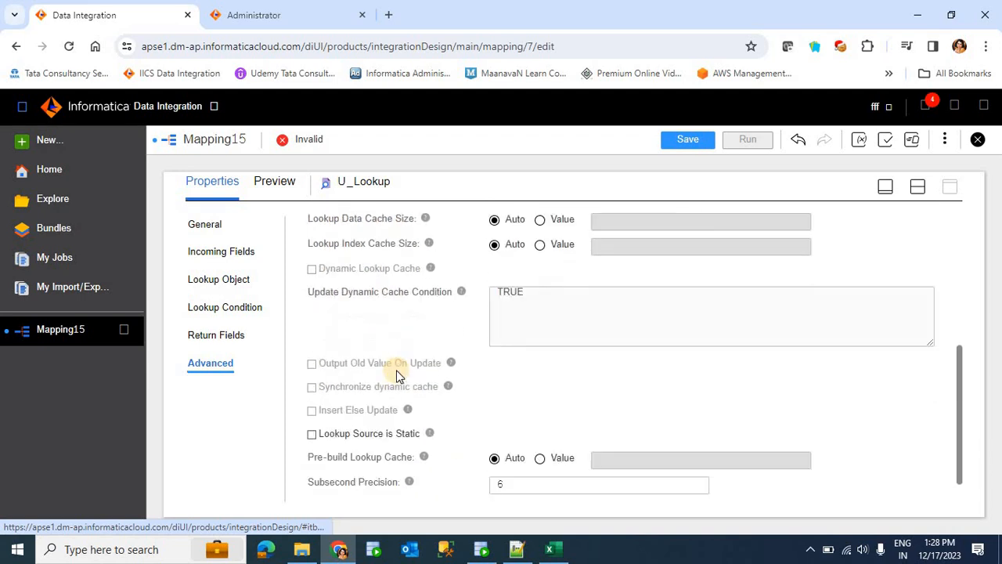
scroll(479, 432, up, 4)
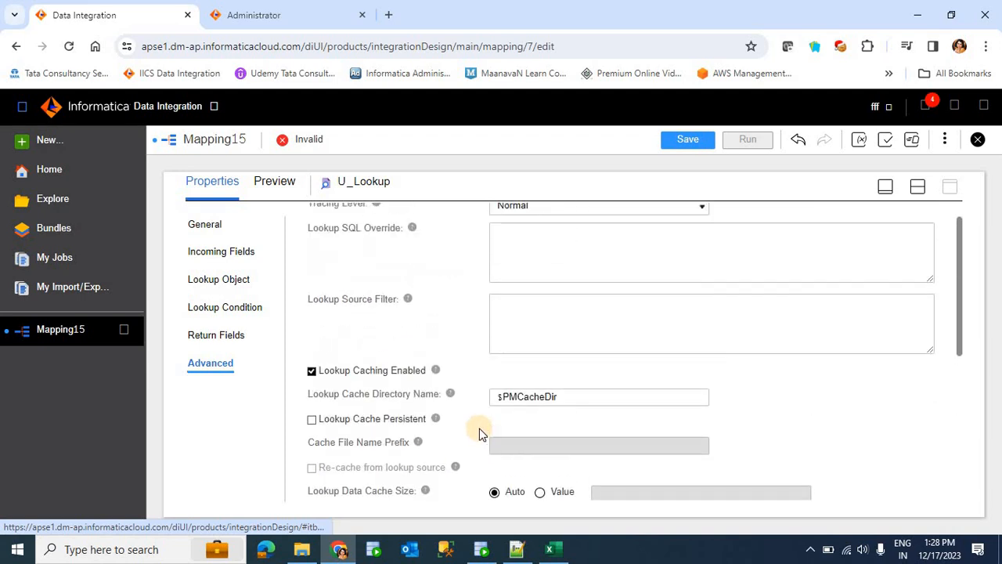
click(885, 188)
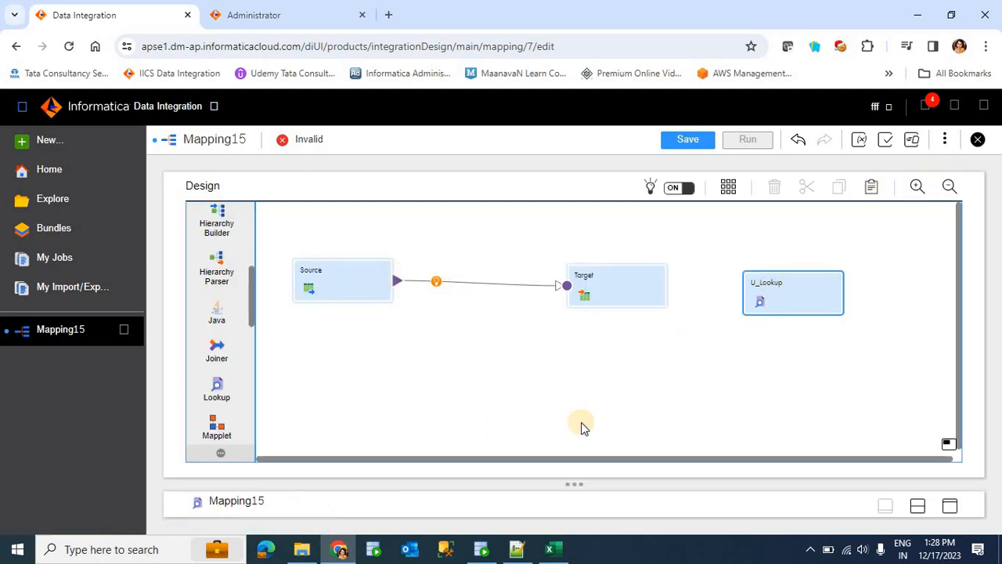
- Insert an Expression transformation on the link between Source and Target, and move Target lower on the canvas
click(564, 382)
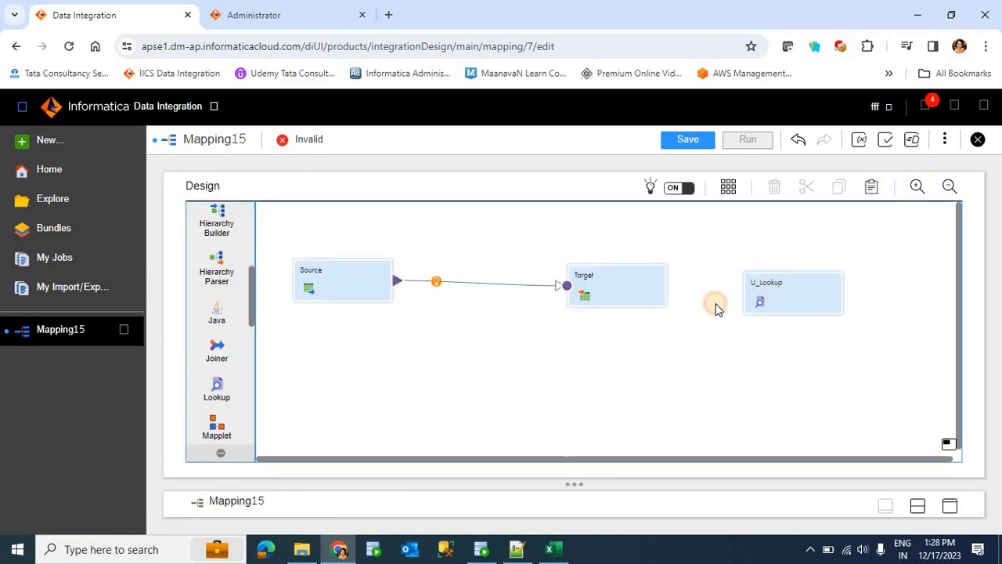
click(435, 282)
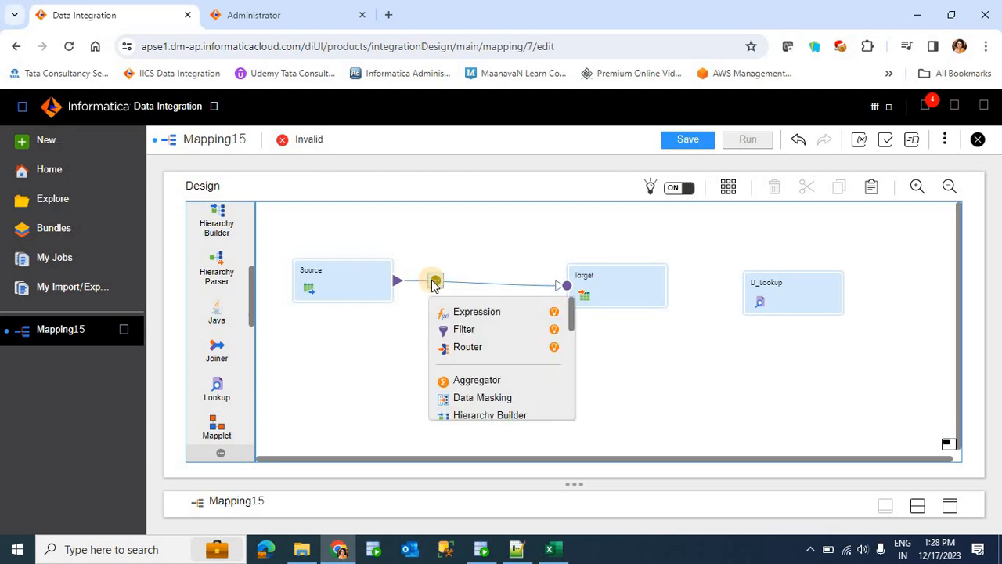
click(460, 313)
drag(626, 291, 633, 352)
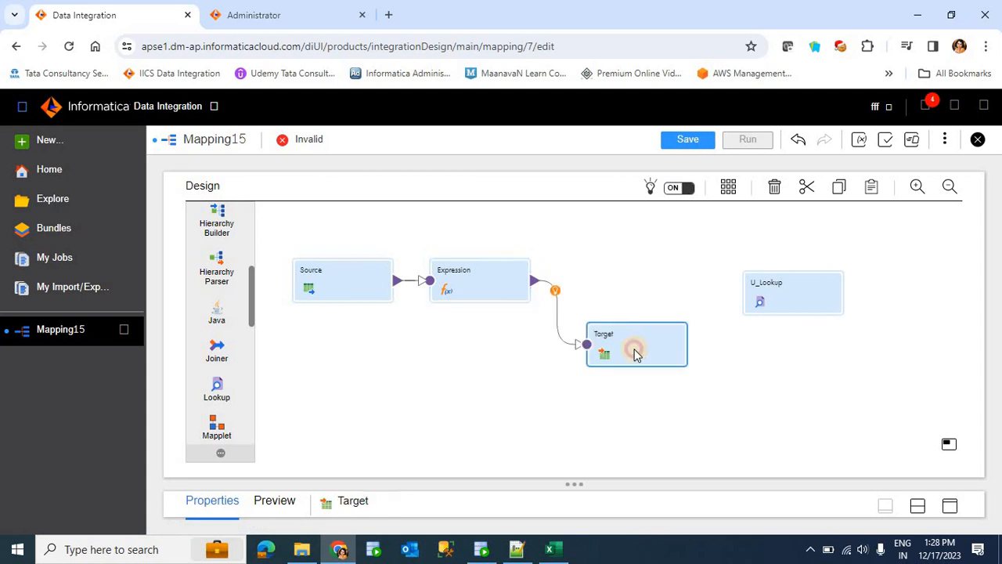
- Add an integer output field named src_O_country_code to the Expression transformation
click(480, 292)
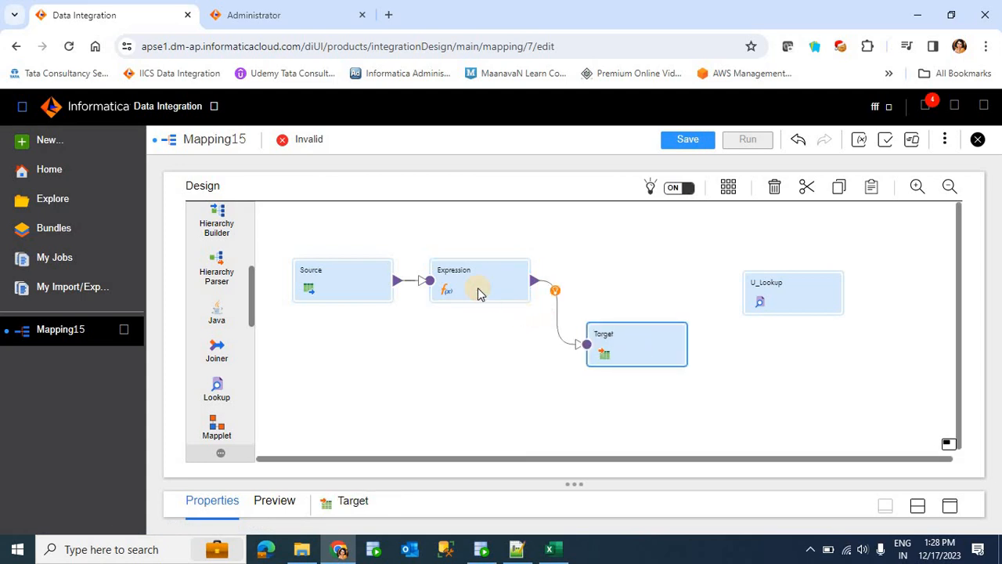
click(949, 506)
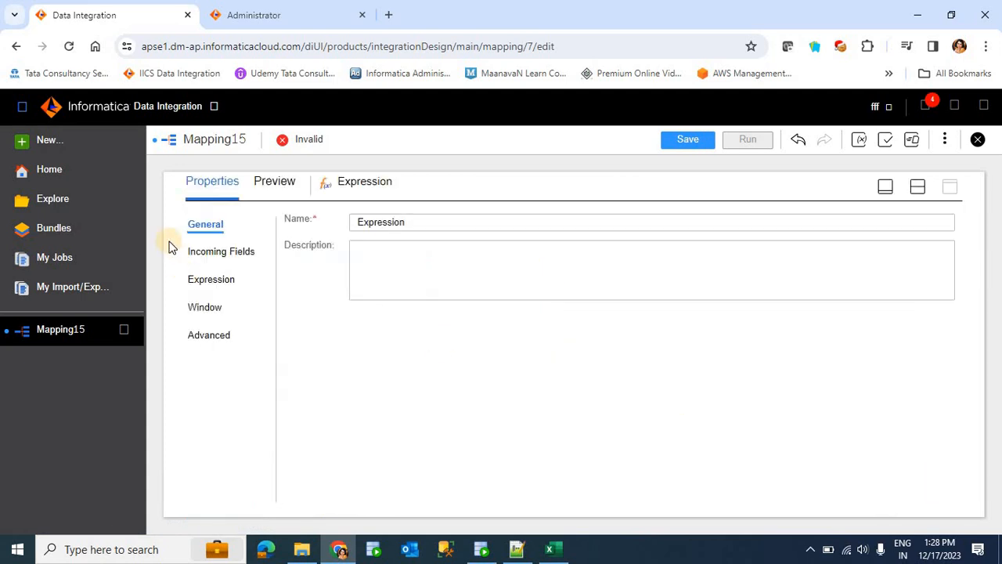
click(224, 254)
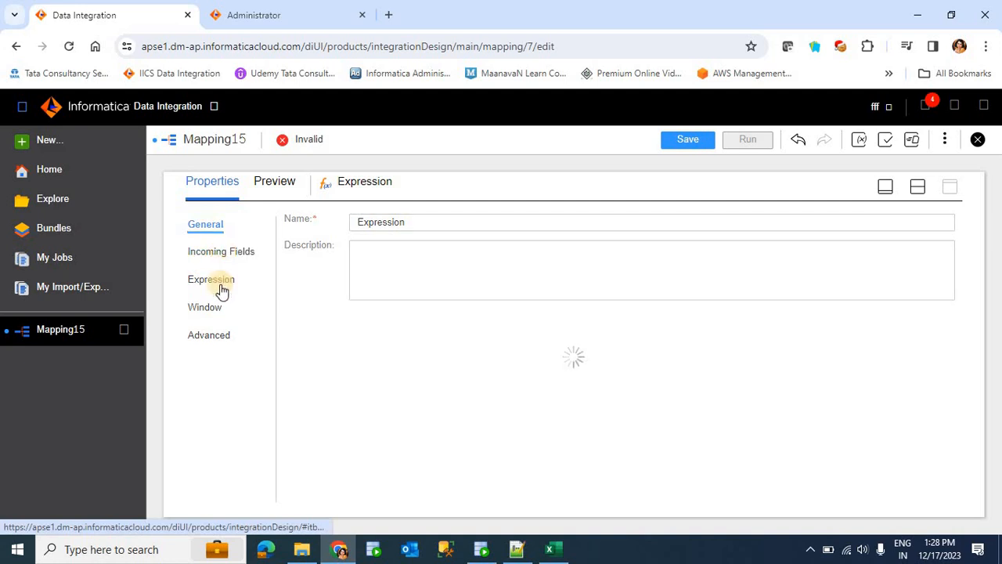
click(221, 282)
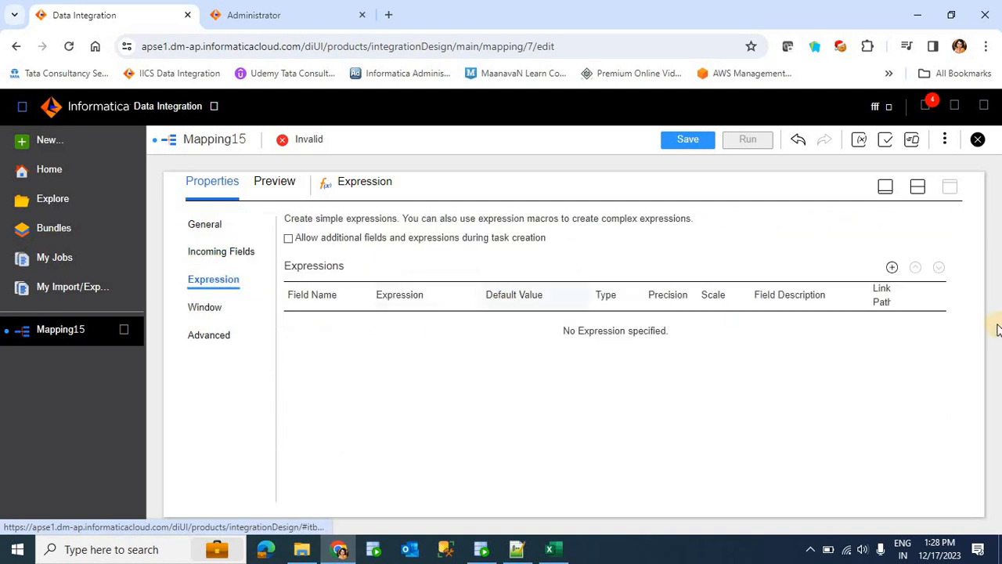
click(892, 267)
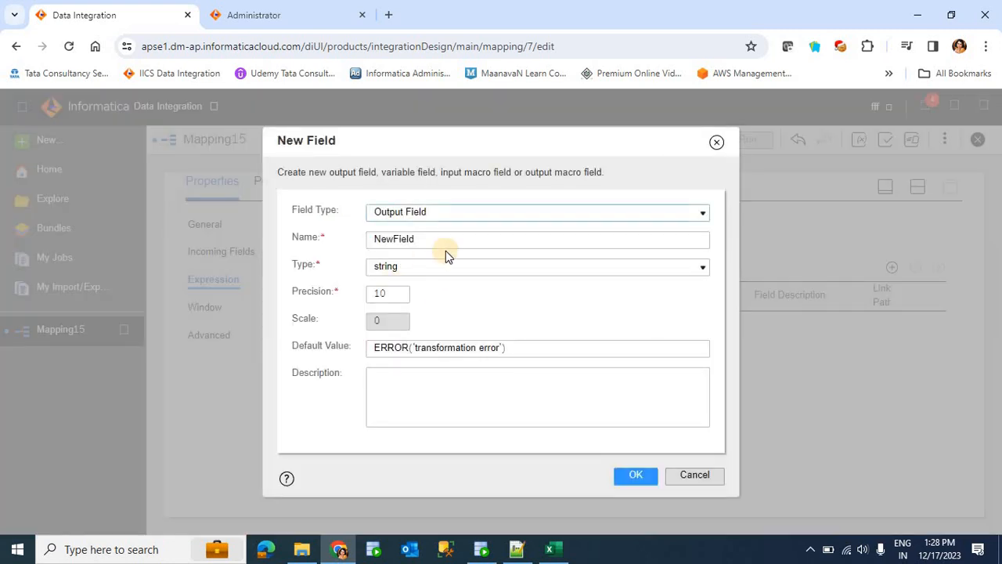
drag(418, 242, 355, 249)
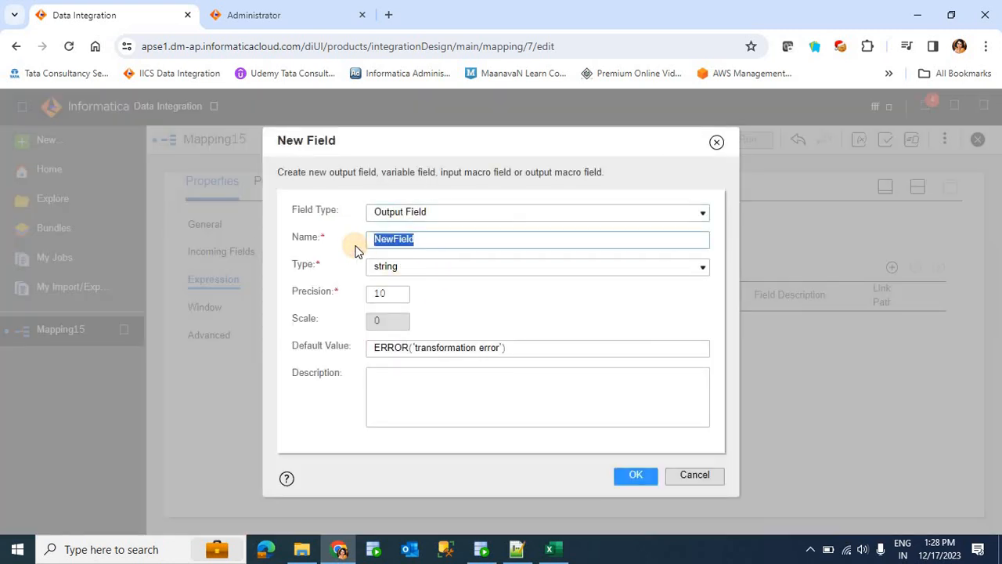
text(O_country_code)
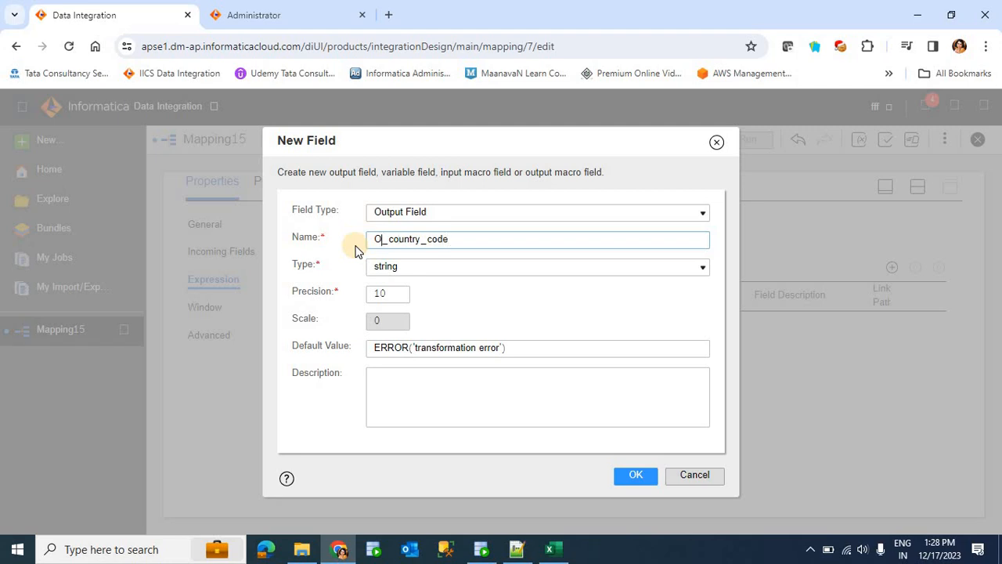
text(src_)
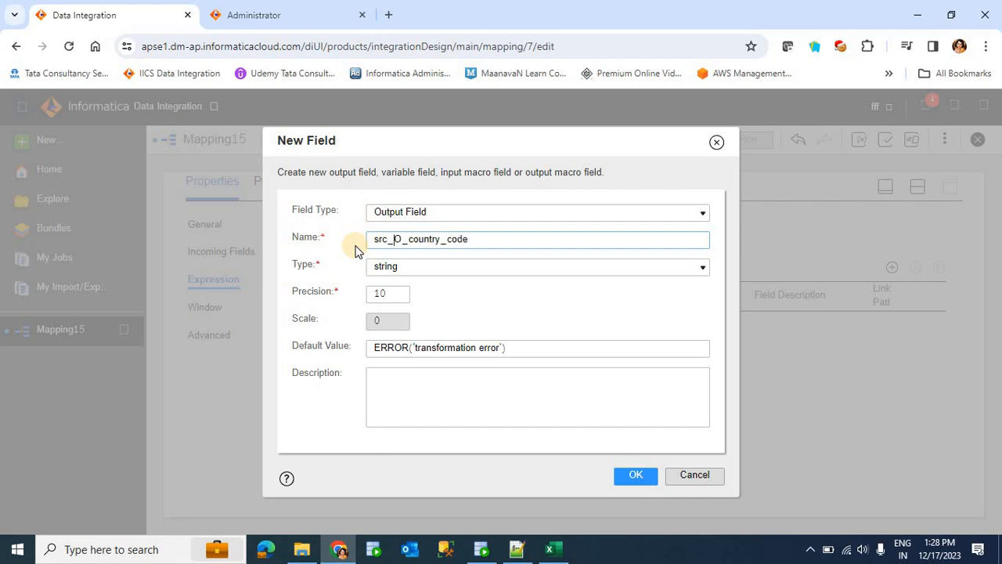
click(475, 270)
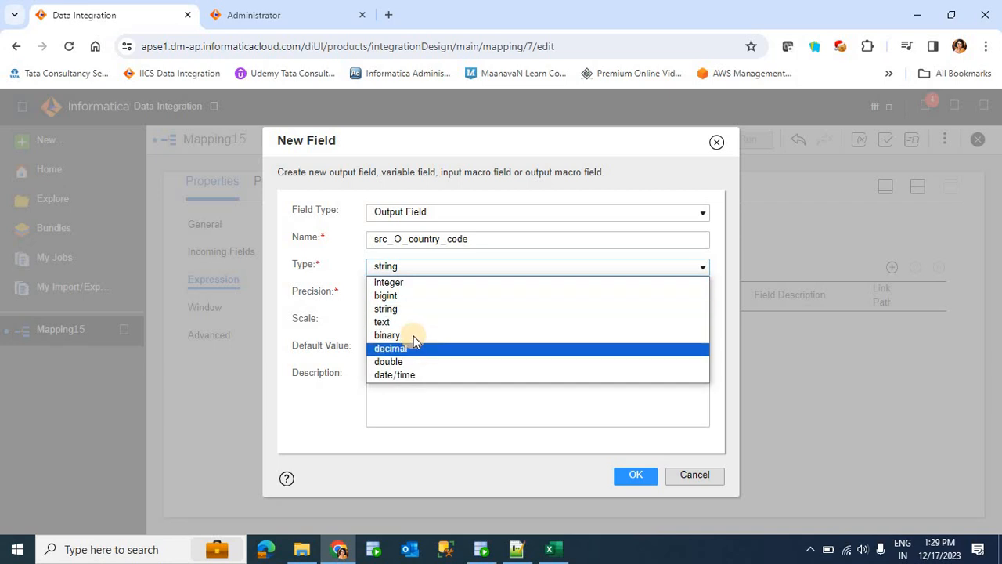
click(413, 284)
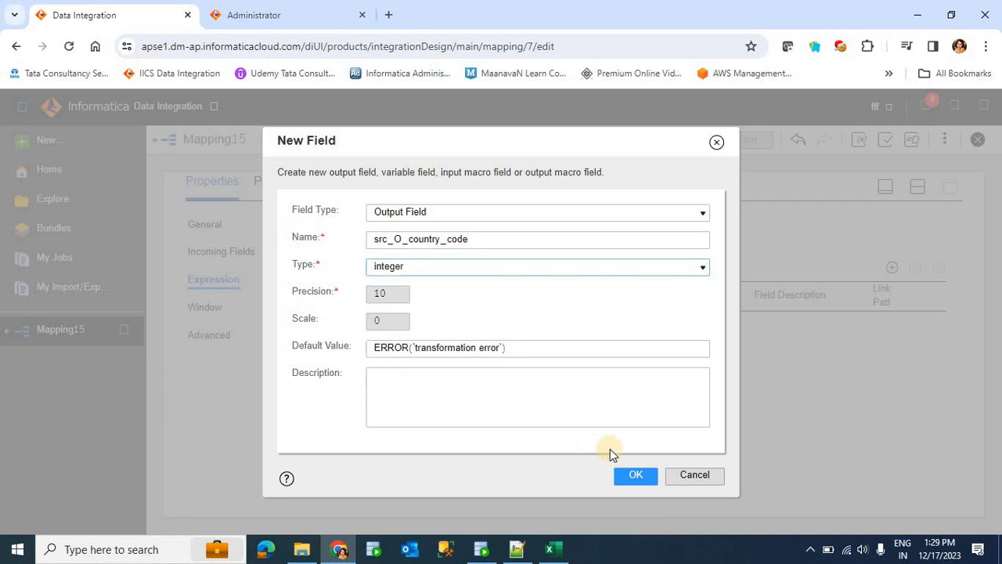
click(632, 475)
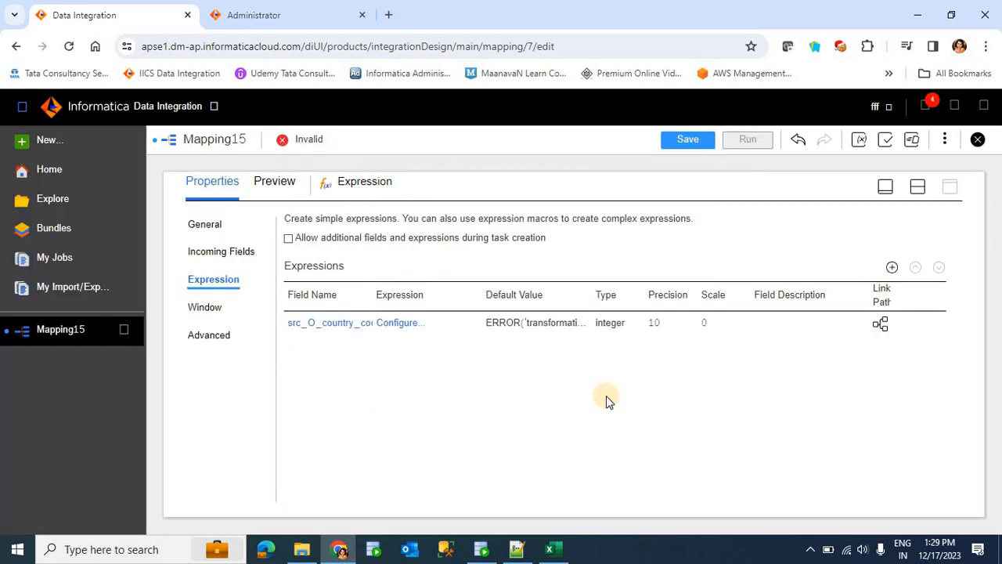
- Insert a call to the U_Lookup lookup function in the expression of the src_O_country_code field
click(399, 326)
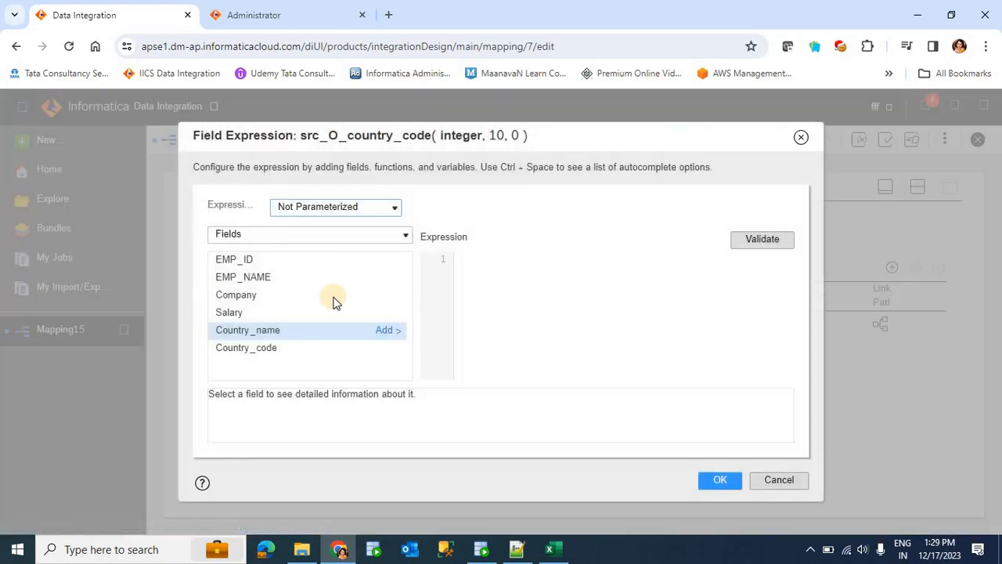
click(334, 230)
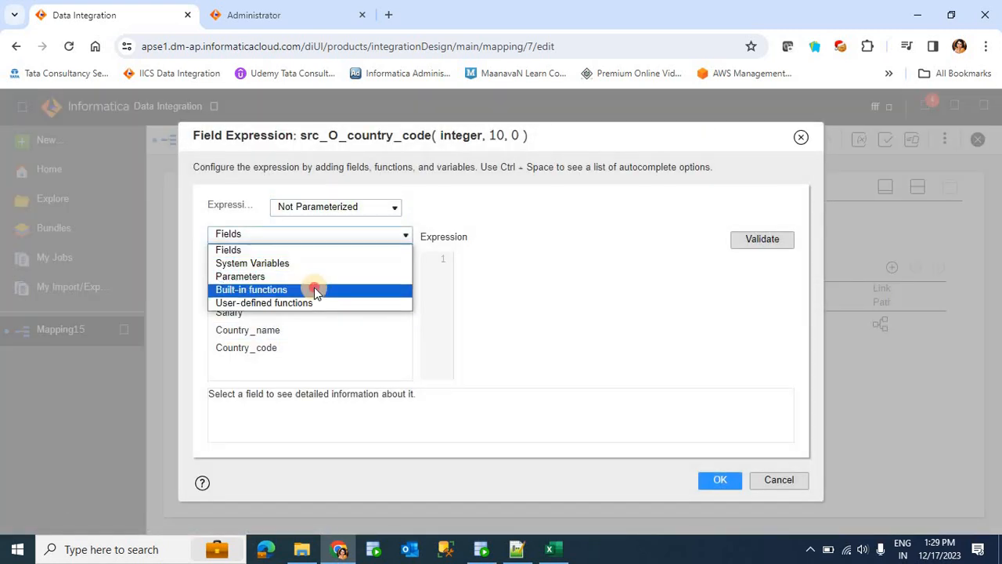
click(314, 289)
scroll(329, 298, down, 2)
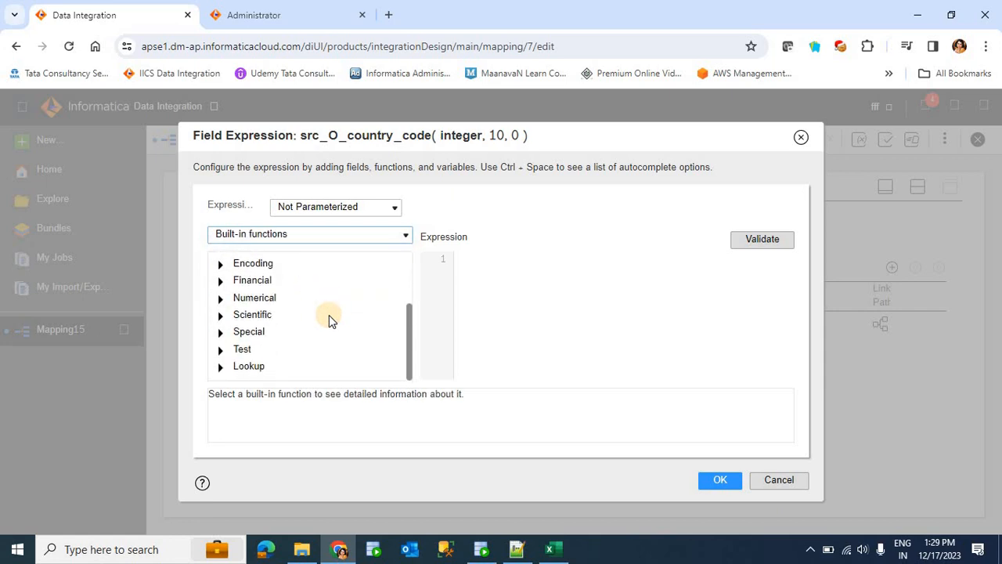
click(222, 367)
double_click(284, 366)
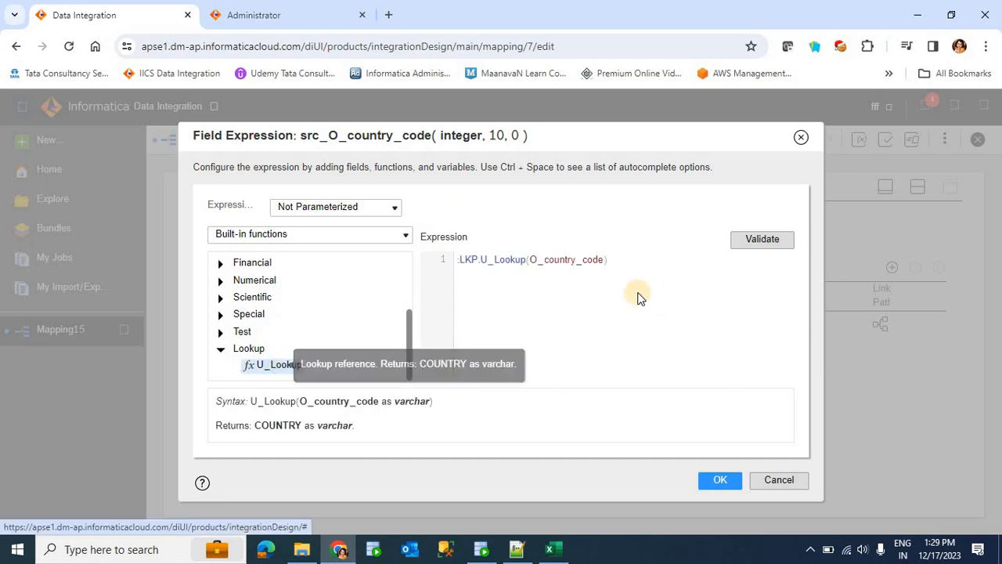
- Replace the U_Lookup argument with the Country_code field, validate the expression :LKP.U_Lookup(Country_code) and accept it
click(346, 236)
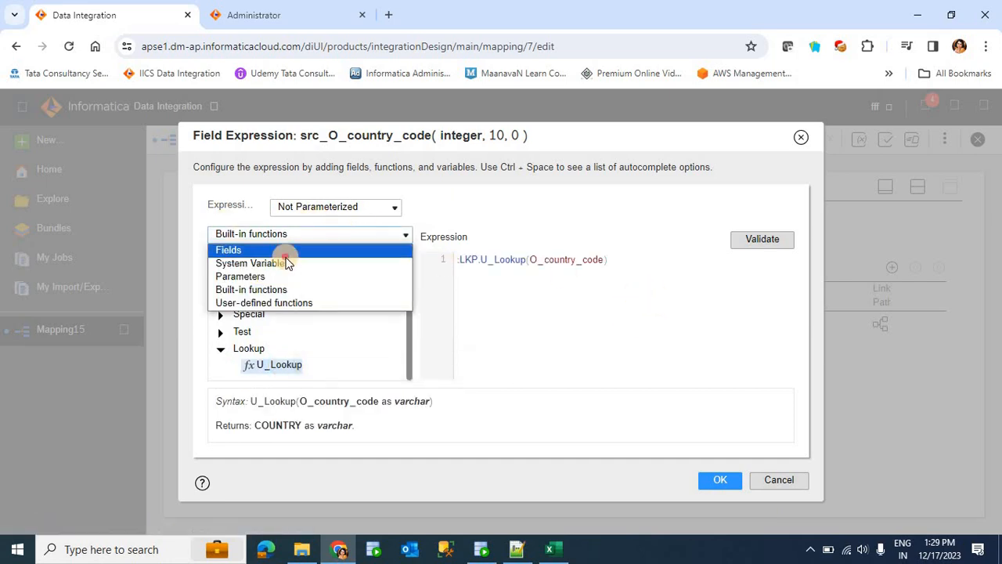
click(286, 256)
double_click(569, 261)
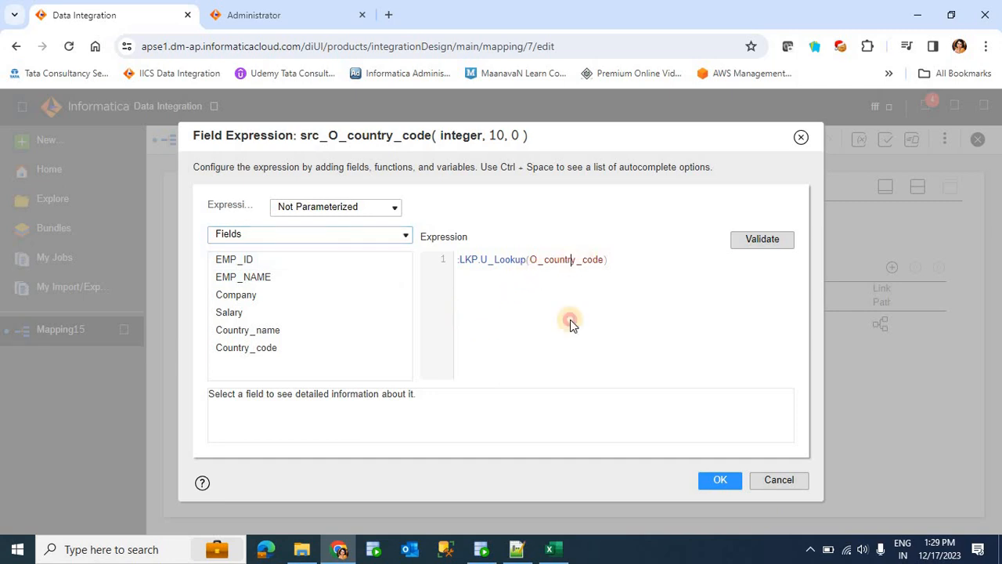
key(BackSpace)
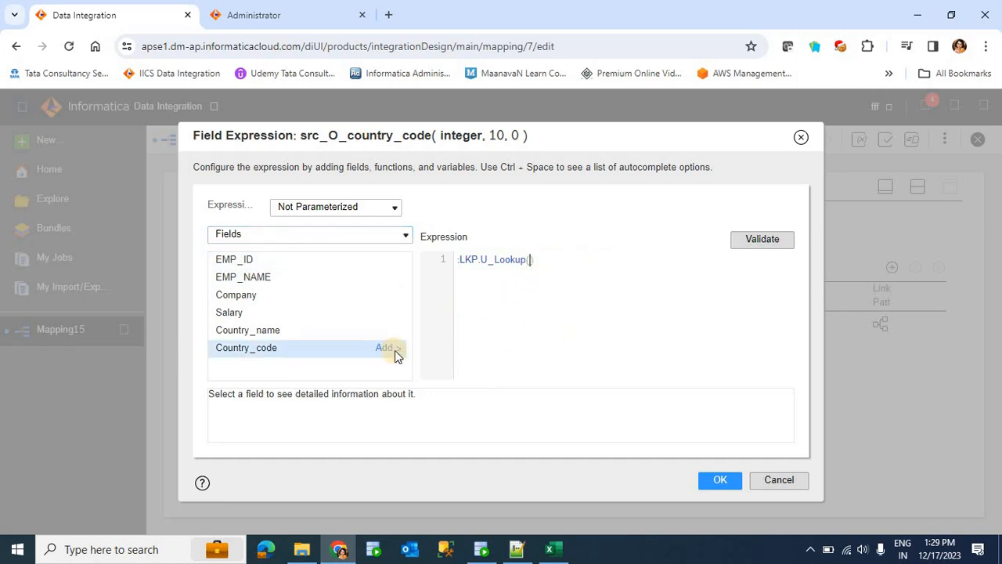
click(384, 348)
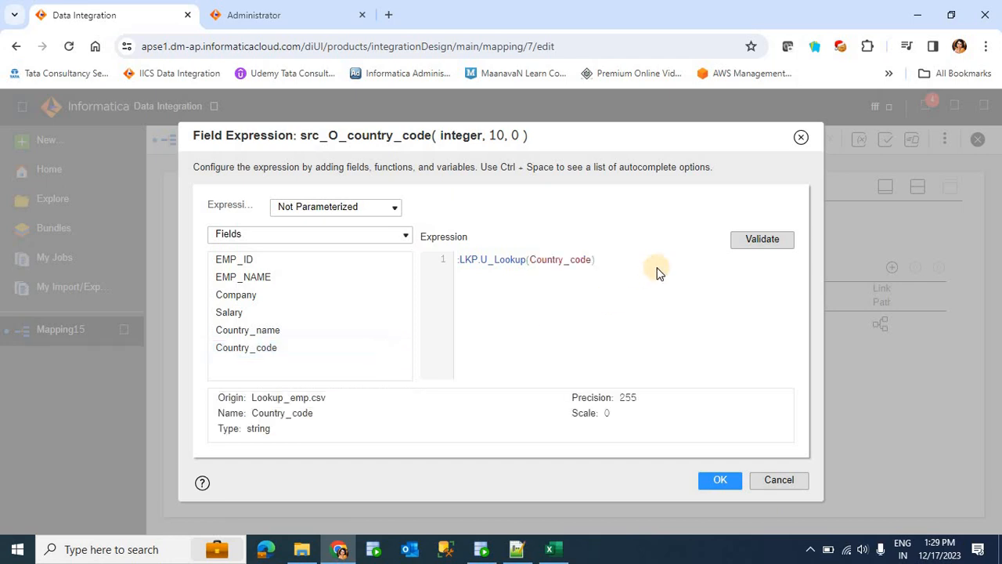
click(744, 240)
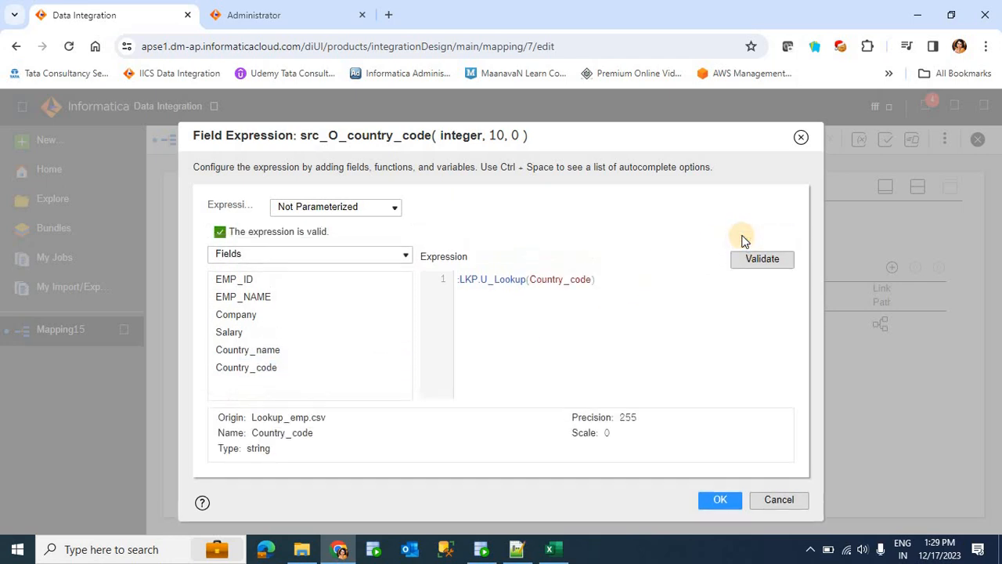
click(720, 501)
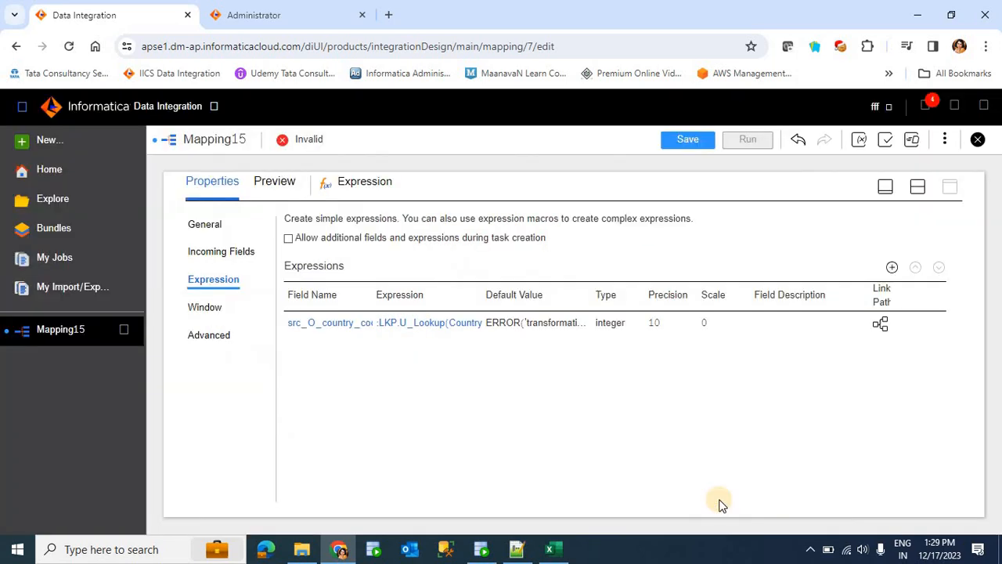
- Review the Expression's window and advanced settings, save the mapping and return to the mapping design
click(213, 307)
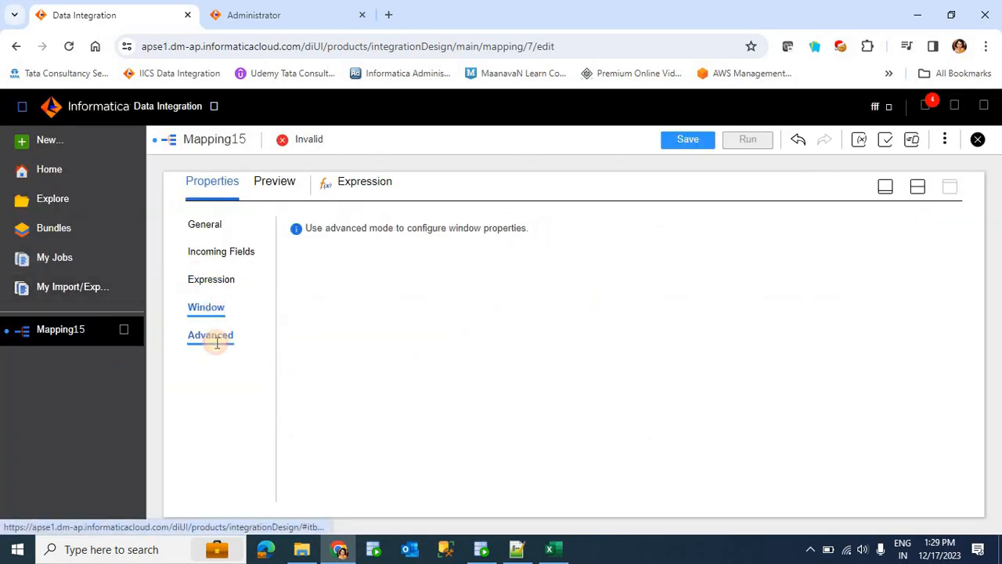
click(212, 337)
click(685, 143)
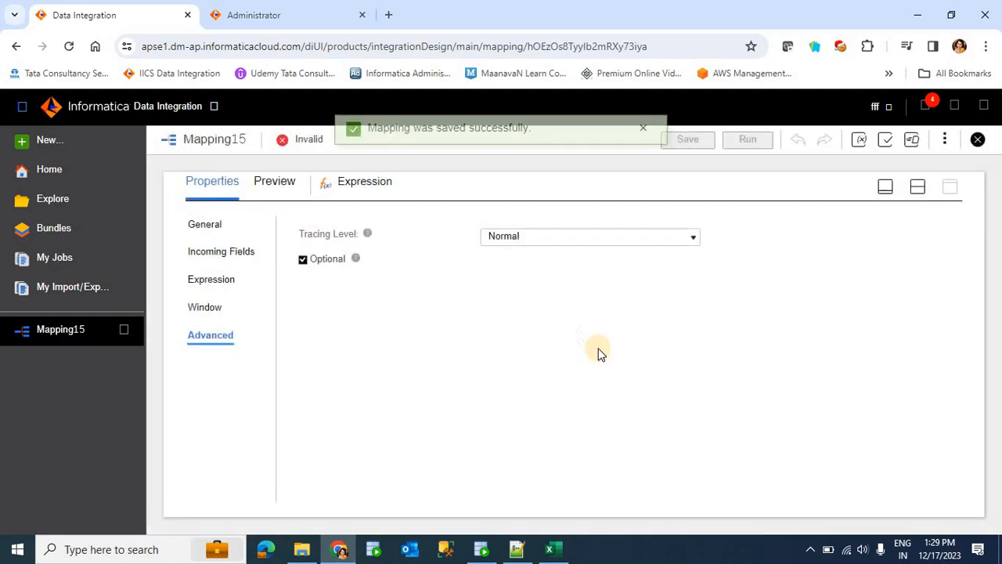
click(883, 190)
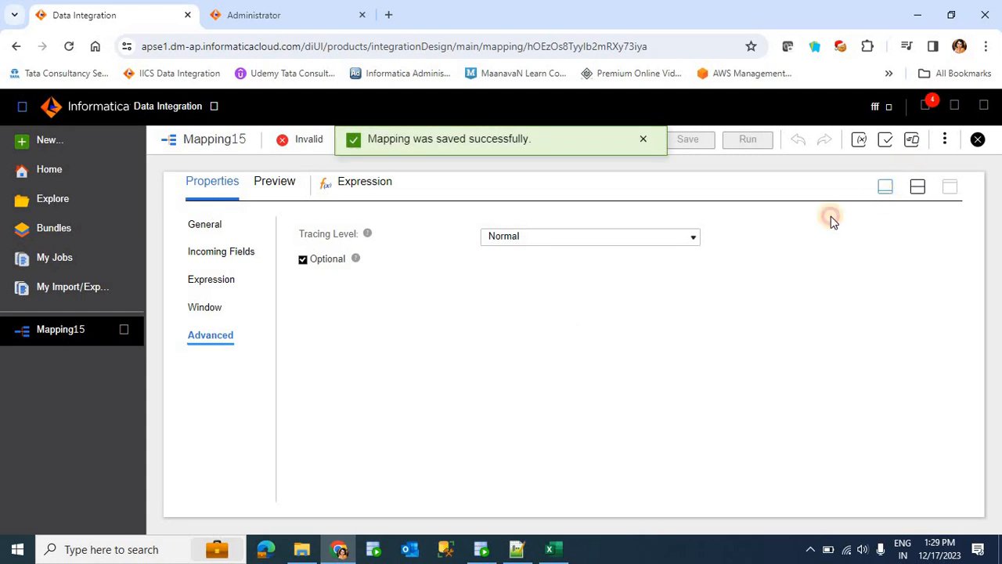
- Set the connection of the Target transformation to XE (Oracle)
click(643, 356)
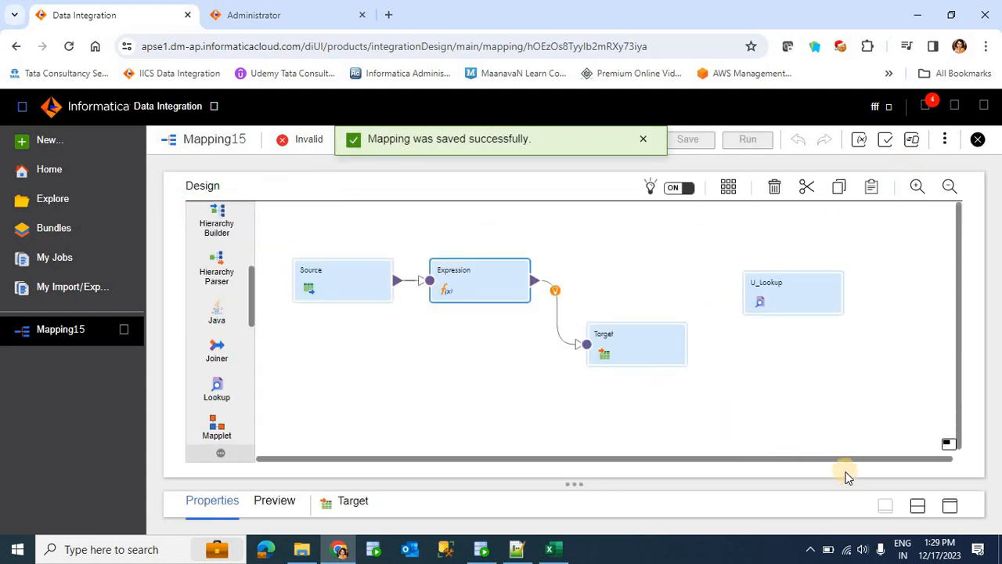
click(948, 507)
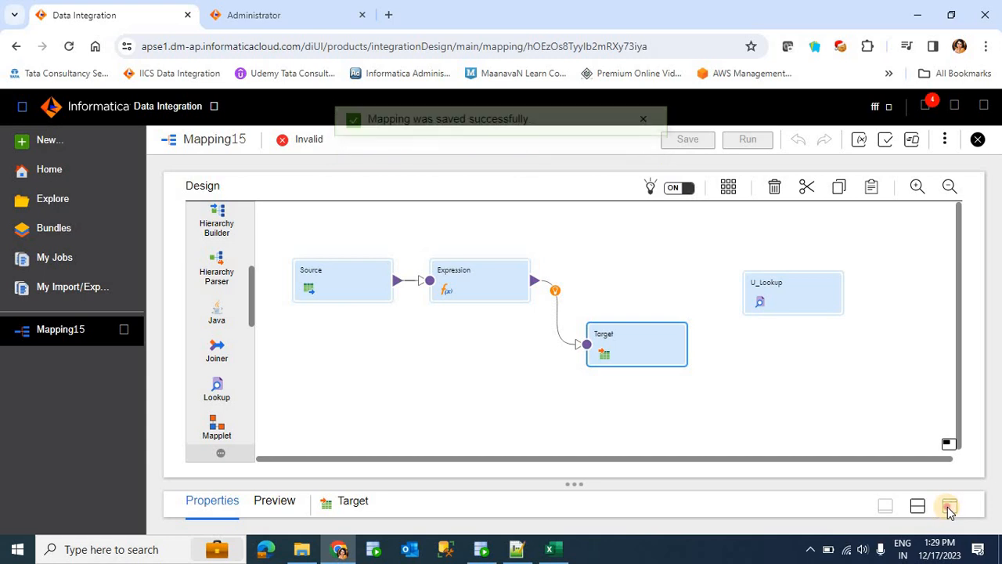
click(204, 286)
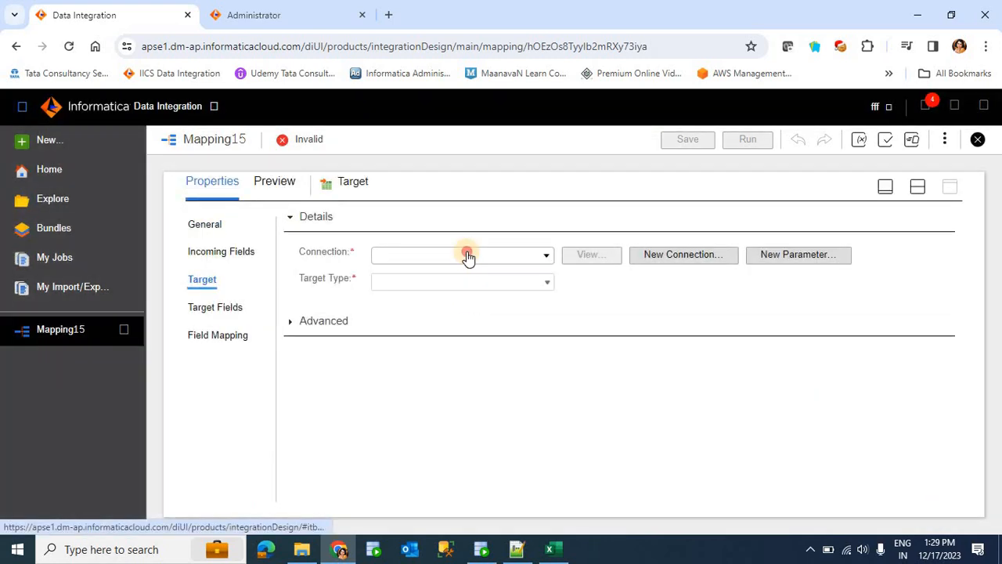
click(467, 257)
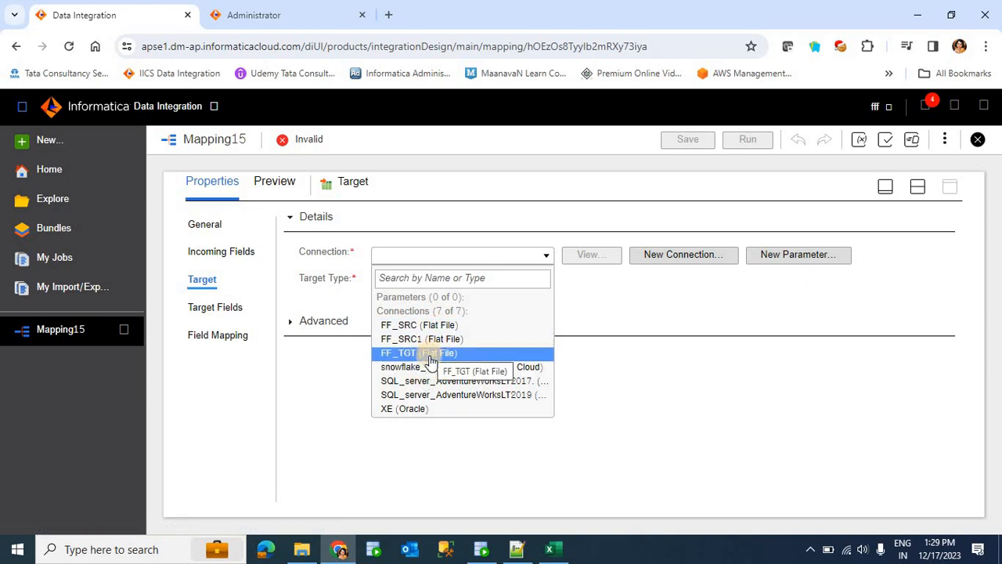
click(406, 409)
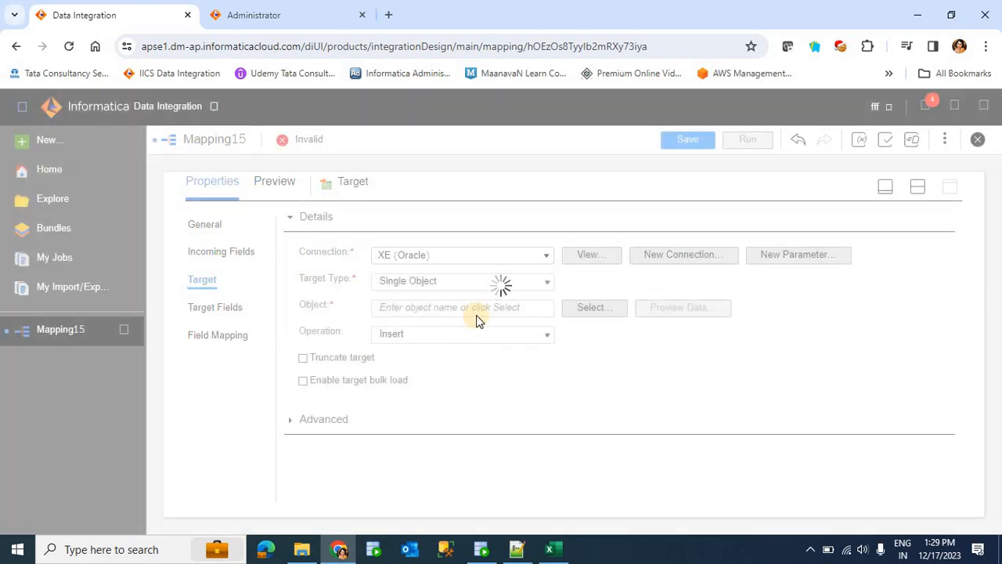
- Choose the existing EMP_COUNTRY table as the target object and enable truncating the target
click(598, 306)
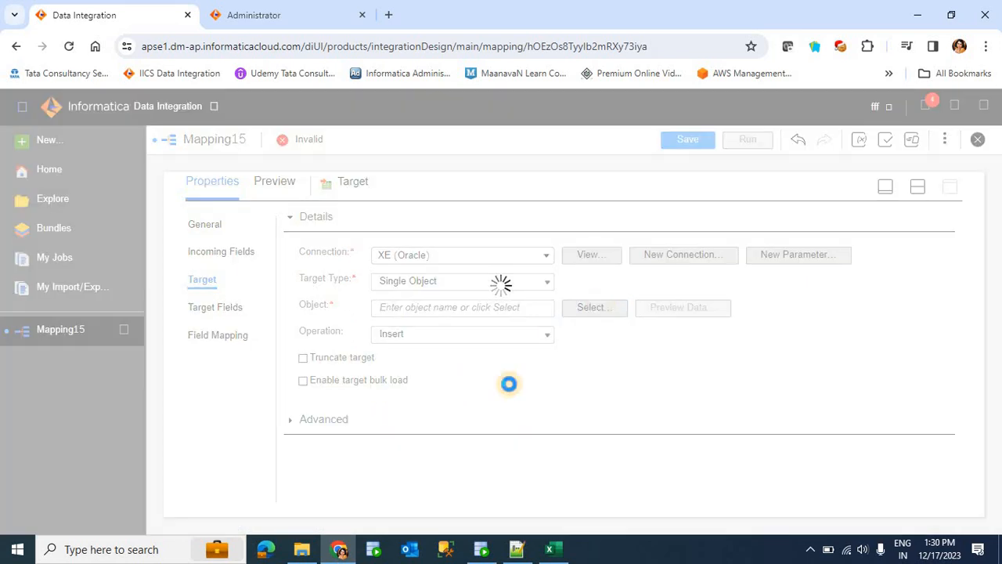
click(483, 549)
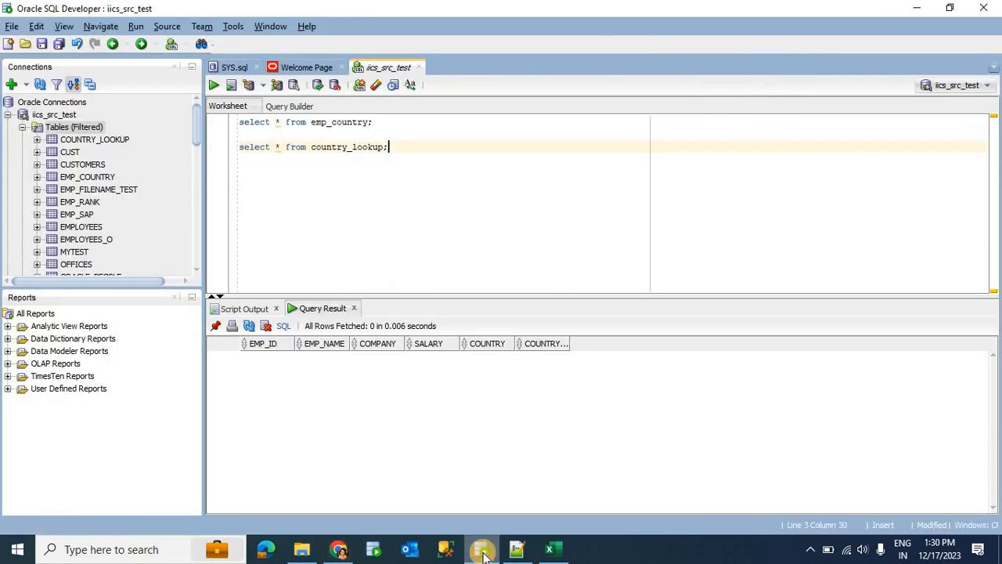
click(338, 548)
scroll(438, 422, down, 5)
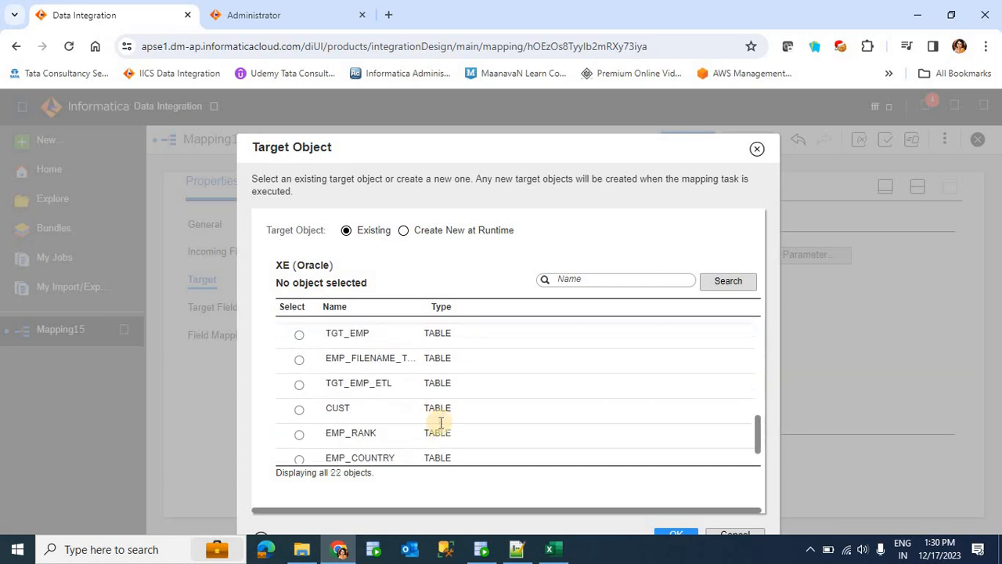
scroll(440, 429, down, 1)
click(392, 431)
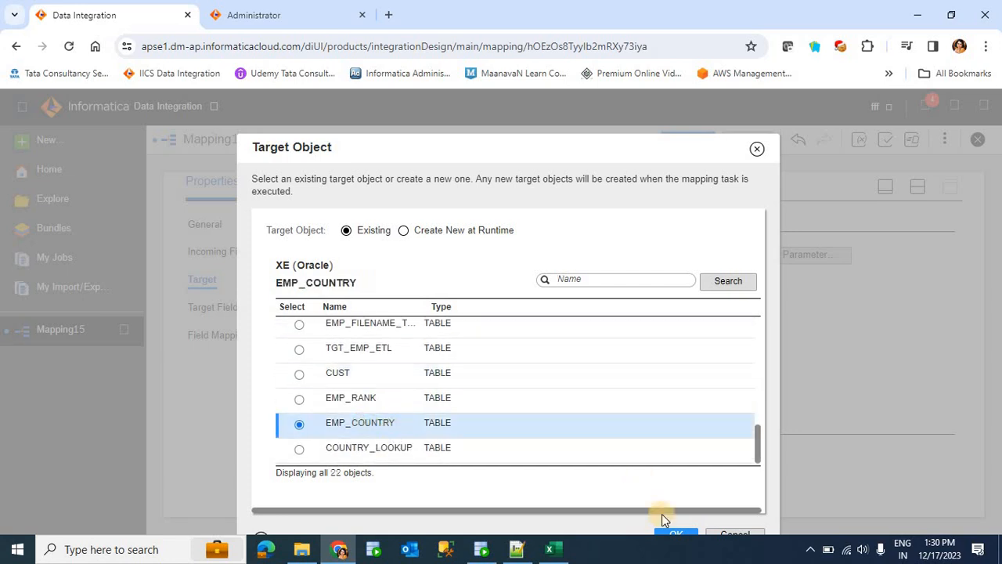
click(679, 530)
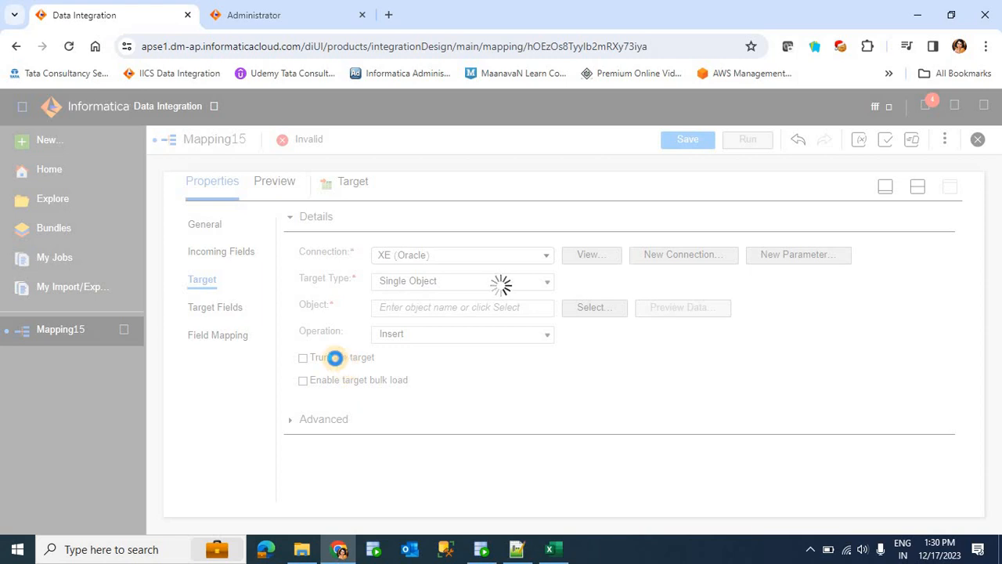
click(332, 357)
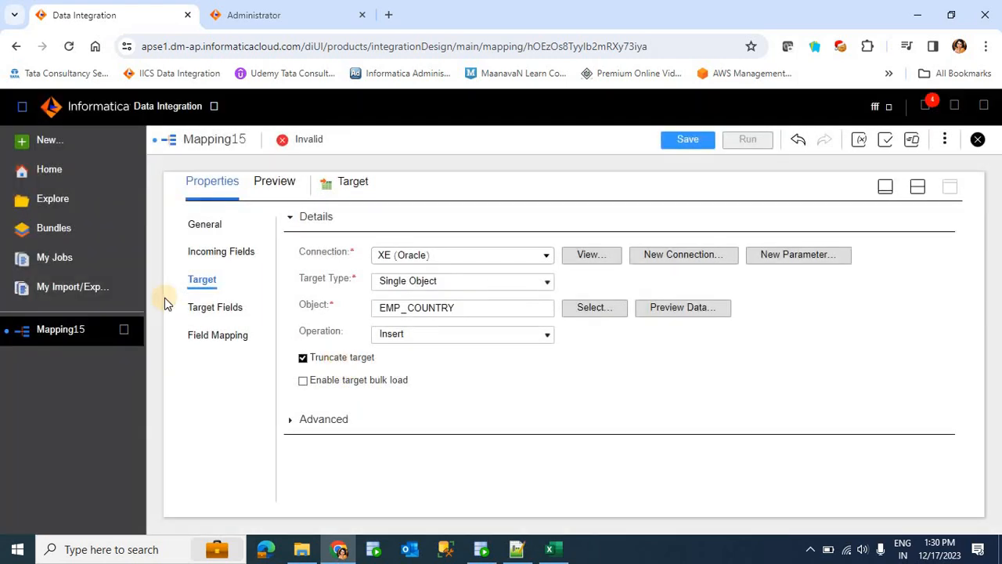
- In the Target's field mapping, map the incoming EMP_ID and EMP_NAME fields to the target fields of the same names
click(235, 334)
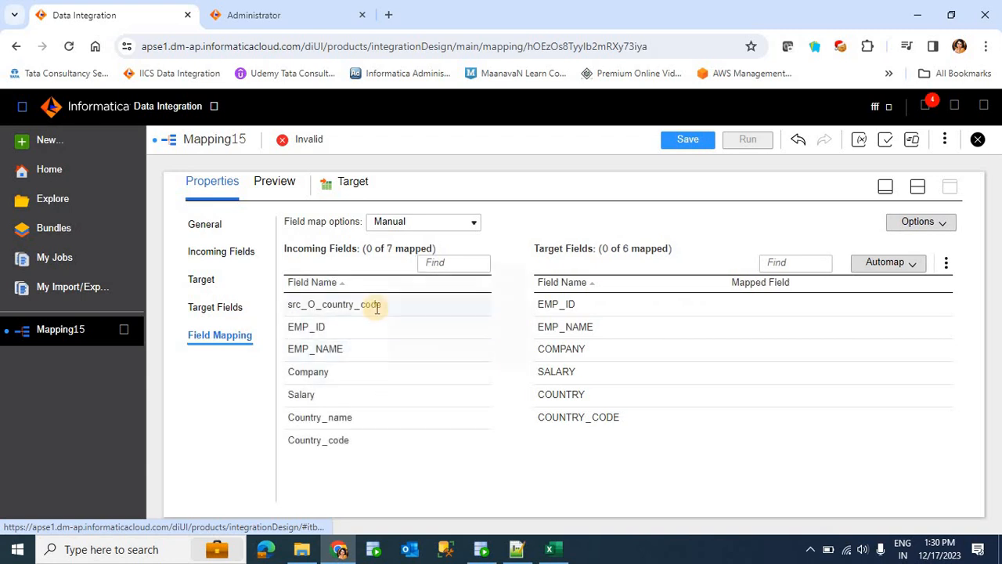
mouse_move(377, 308)
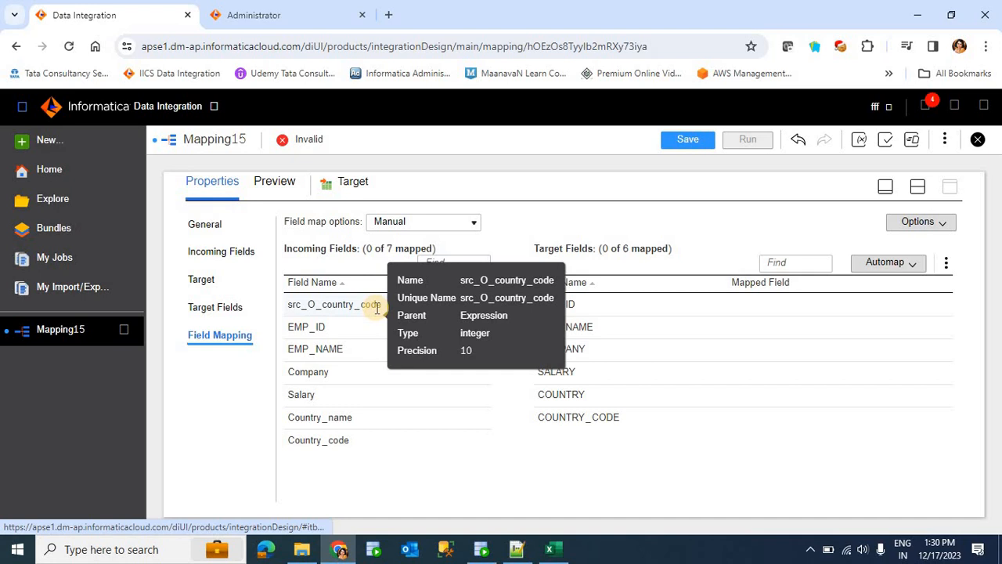
drag(339, 327, 783, 304)
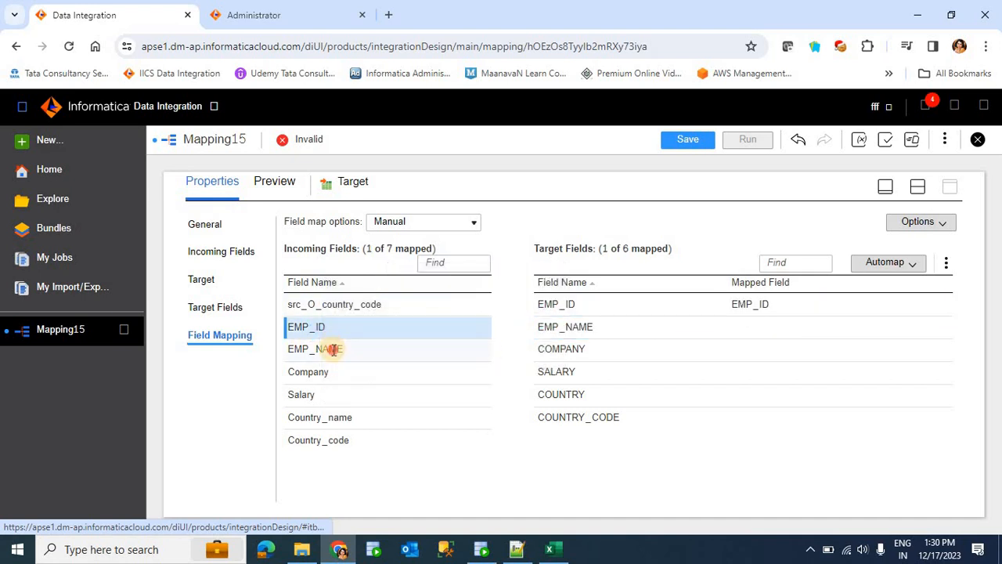
drag(334, 349, 768, 334)
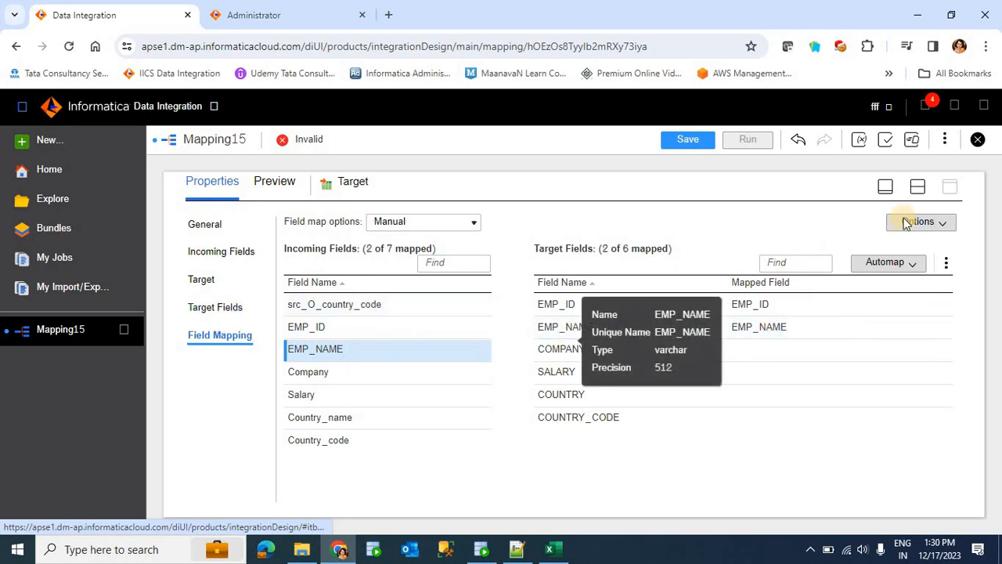
- Rename the Expression transformation's src_O_country_code output field as src_O_country_name
click(884, 188)
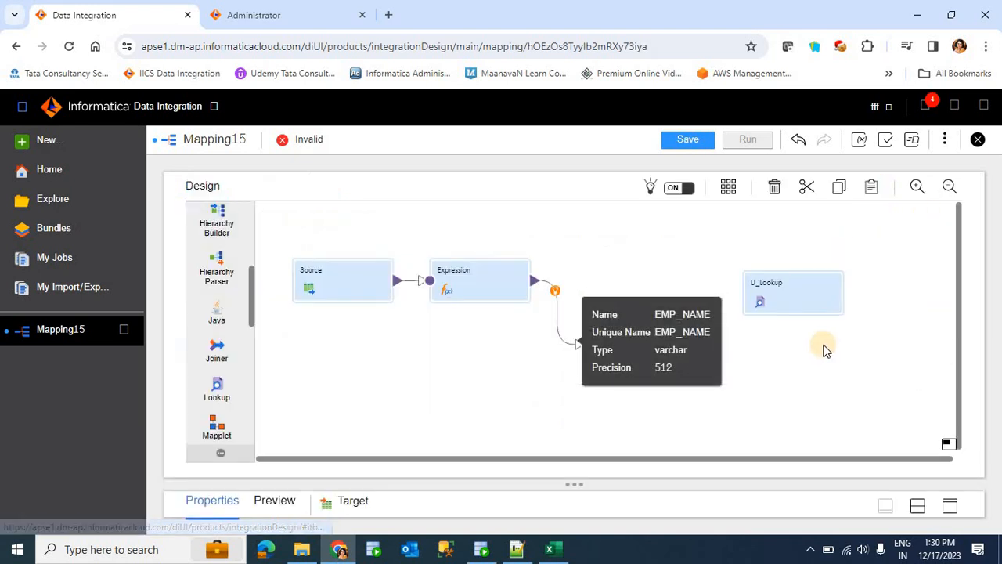
click(440, 276)
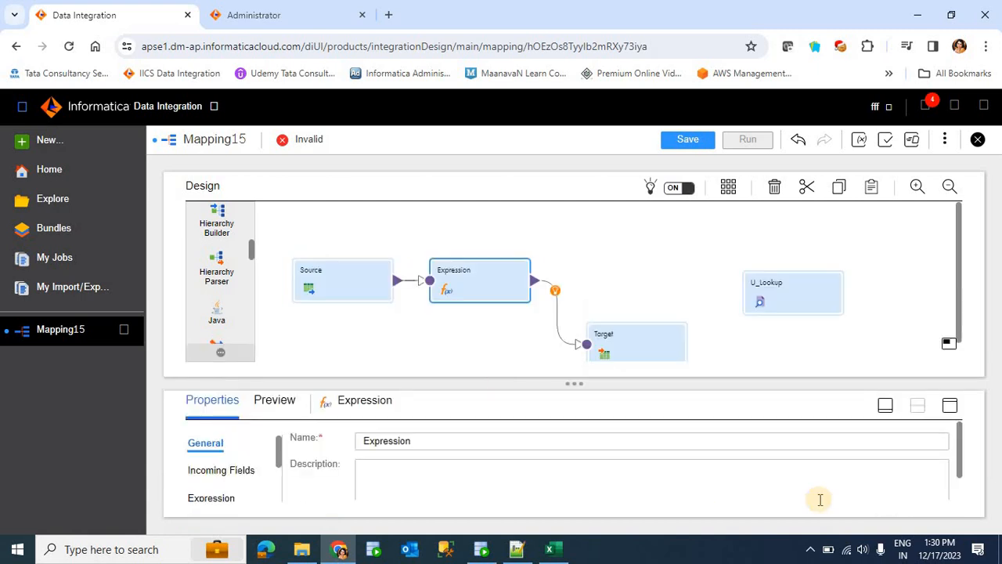
click(951, 407)
click(209, 252)
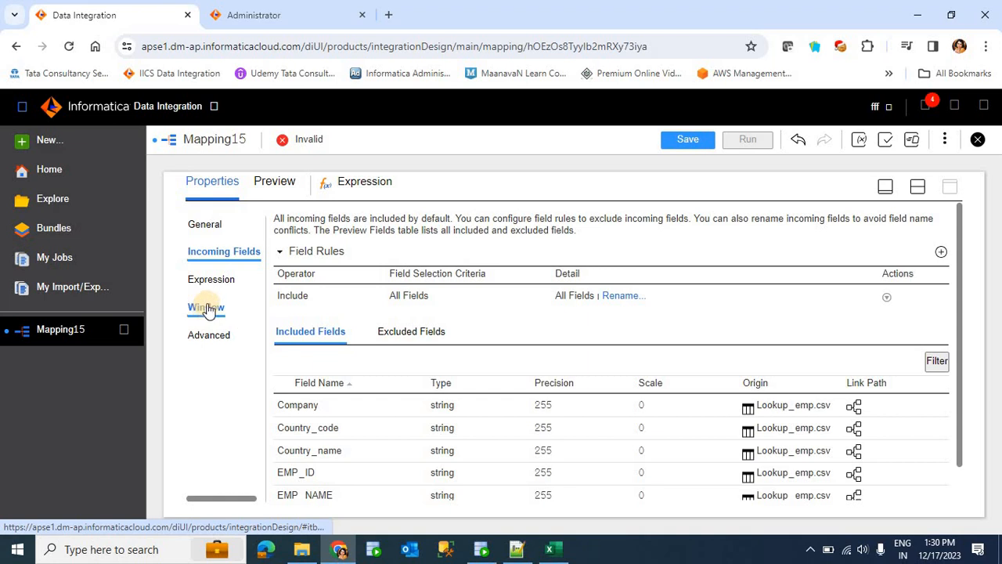
click(213, 281)
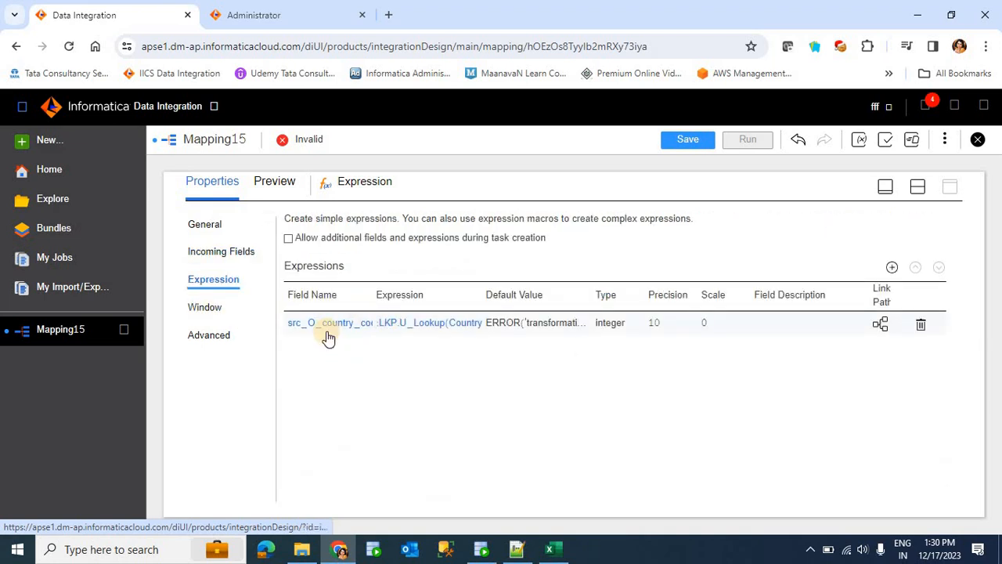
click(329, 325)
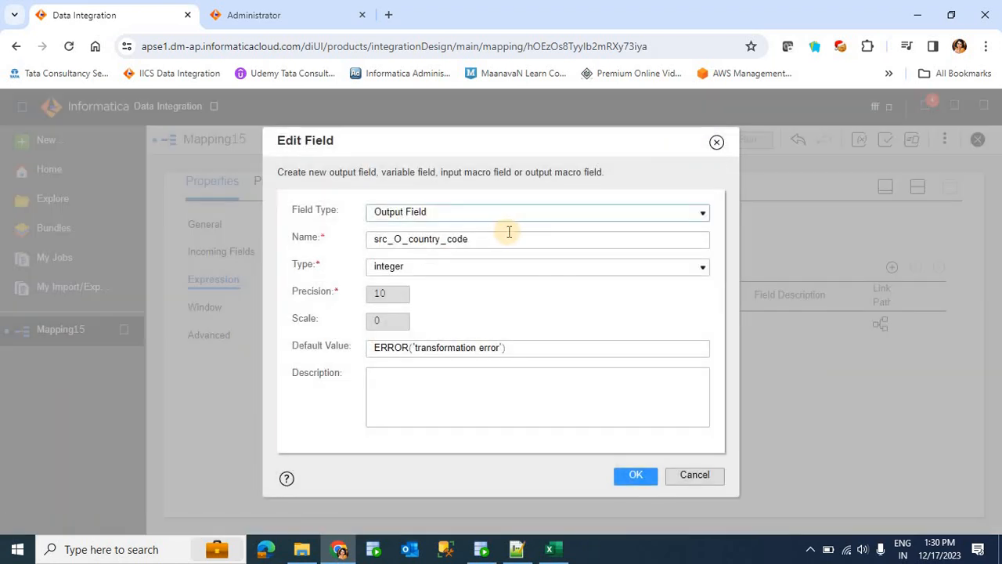
click(509, 235)
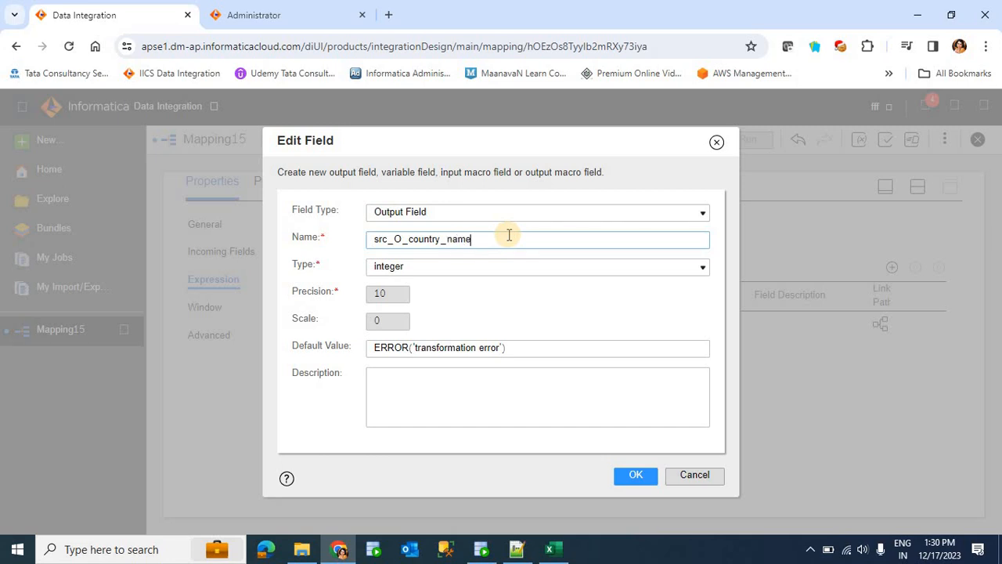
click(629, 476)
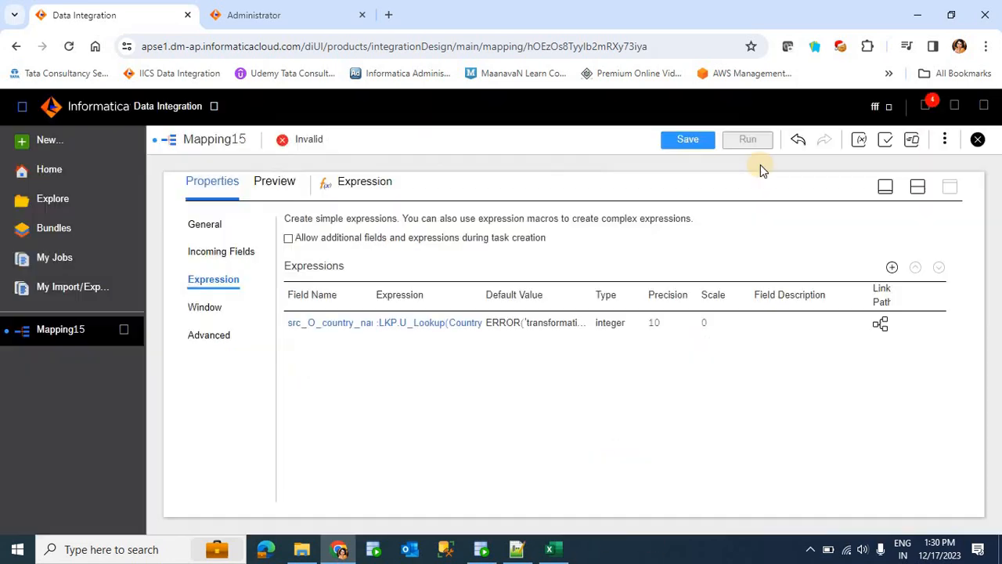
- In the Target's field mapping, map src_O_country_name to the COUNTRY field
click(884, 189)
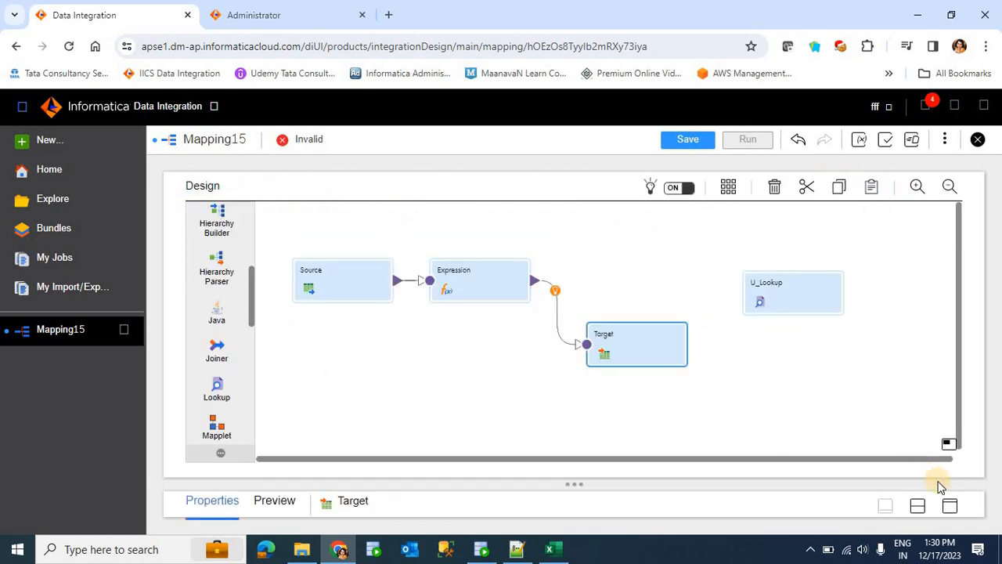
click(949, 506)
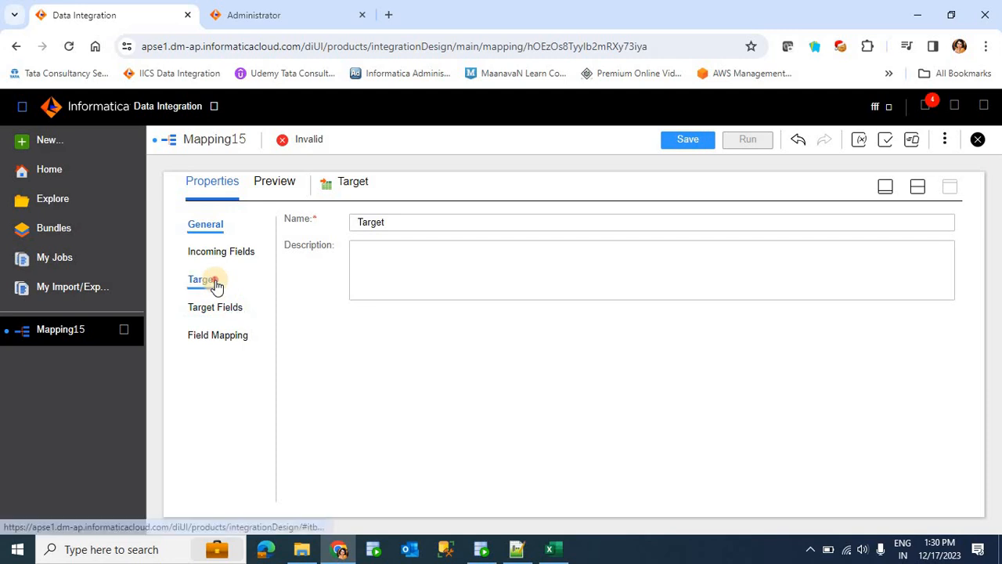
click(215, 279)
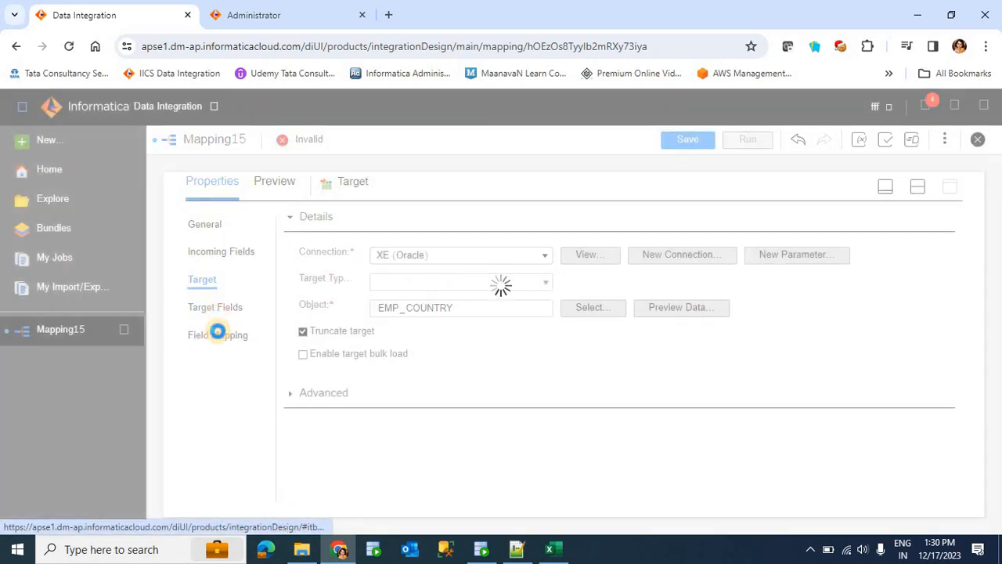
click(219, 336)
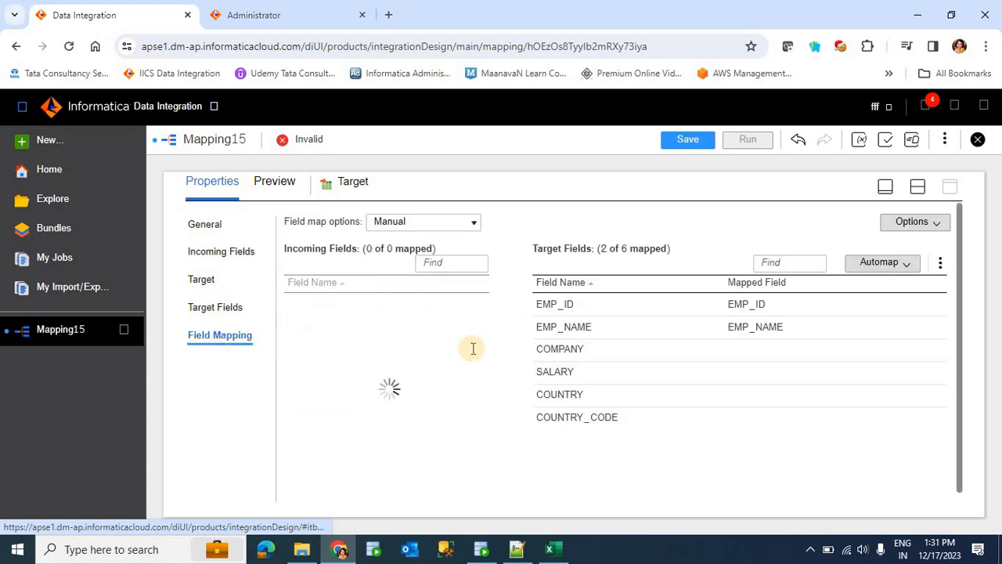
drag(385, 298, 763, 396)
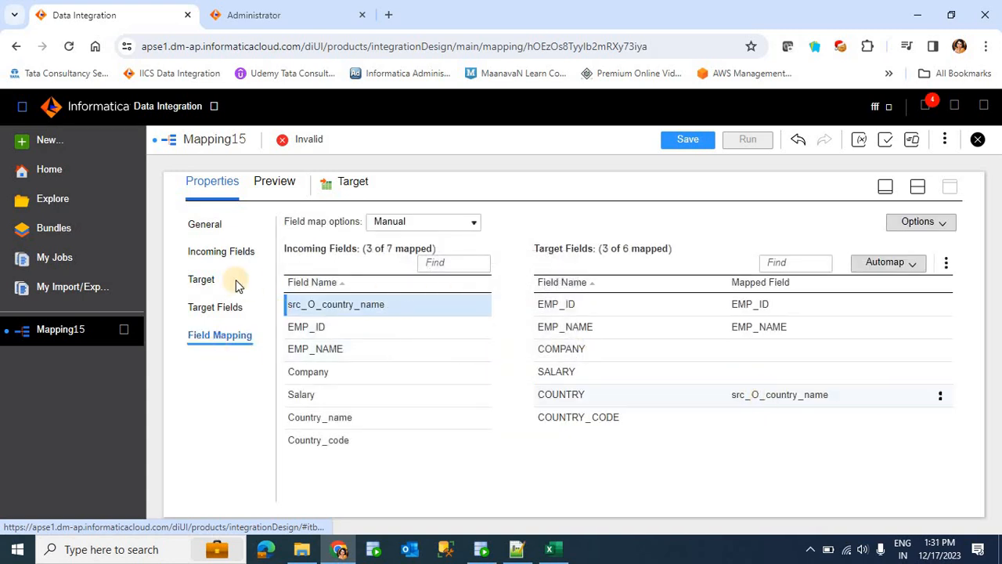
- Map the incoming Company, Salary and Country_code fields to the target's COMPANY, SALARY and COUNTRY_CODE fields
drag(340, 325, 695, 349)
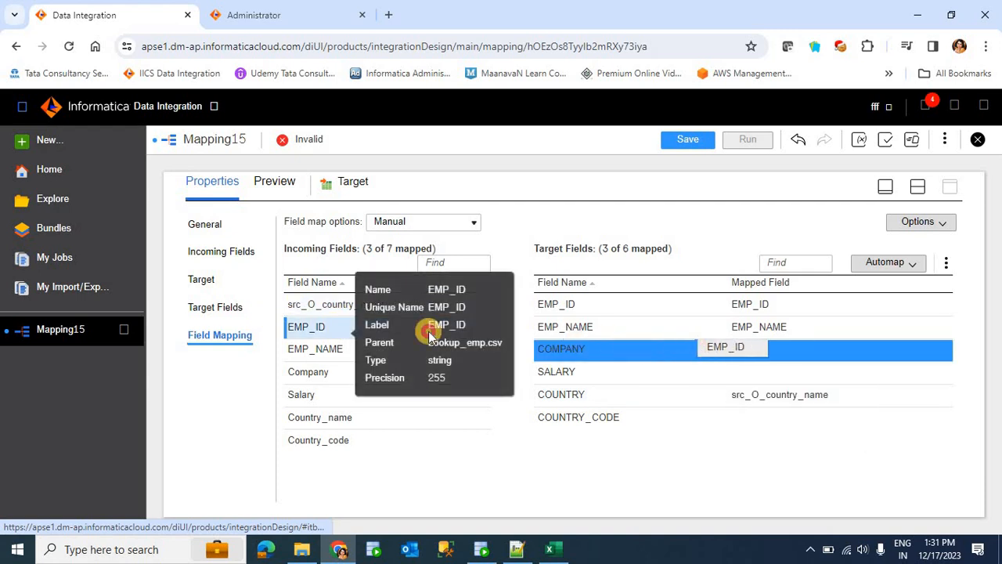
drag(315, 368, 709, 354)
drag(367, 396, 723, 379)
drag(361, 448, 711, 471)
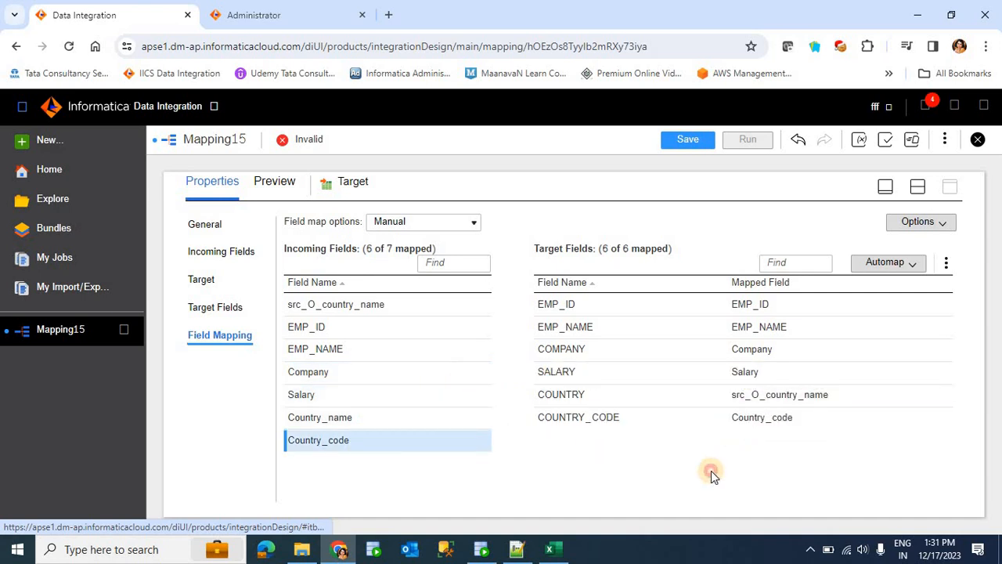
- Save Mapping15 and run it
click(670, 140)
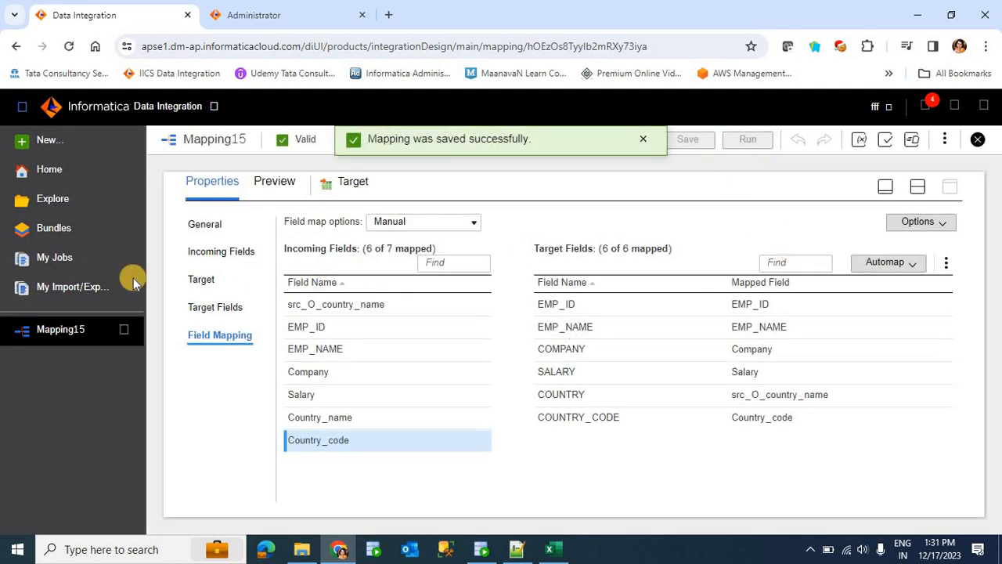
click(747, 140)
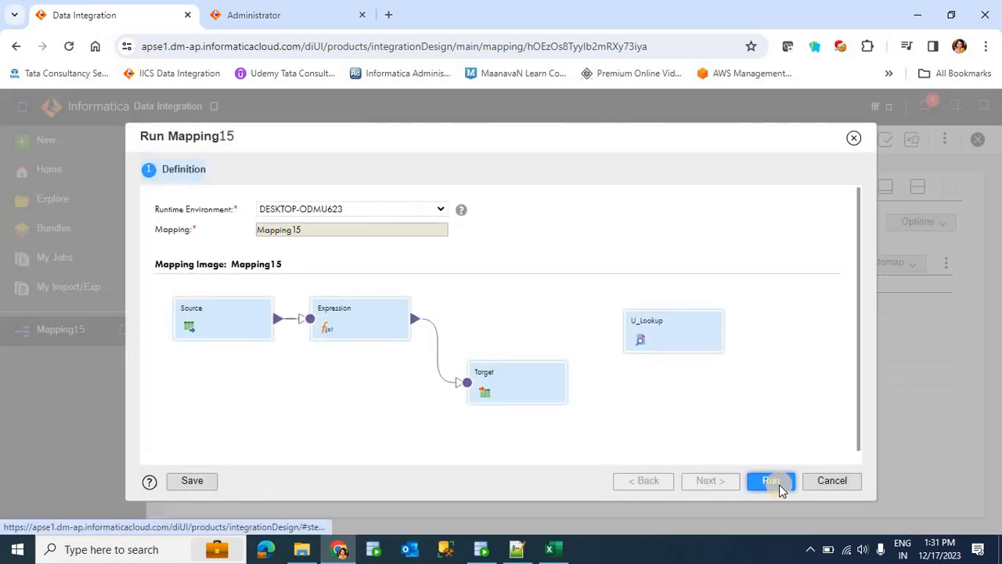
click(772, 481)
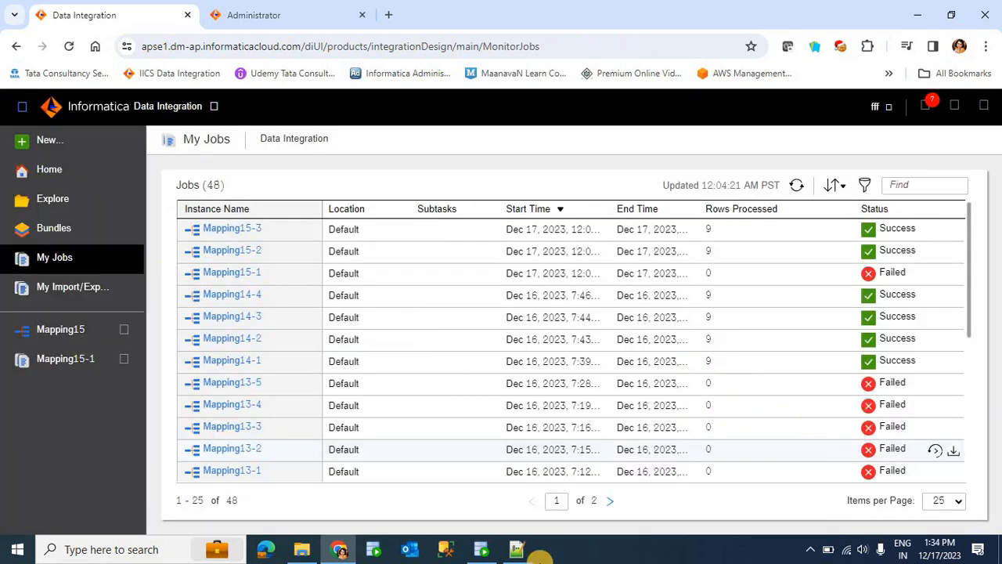
- Return to Mapping15, reopen the Expression's src_O_country_name output field and accept it with type string and precision 500
click(43, 335)
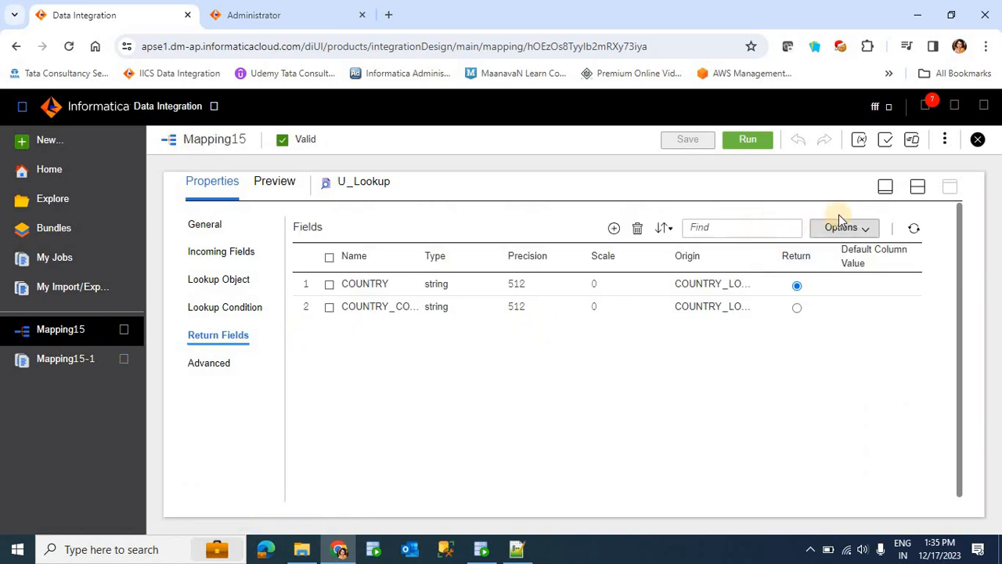
click(885, 188)
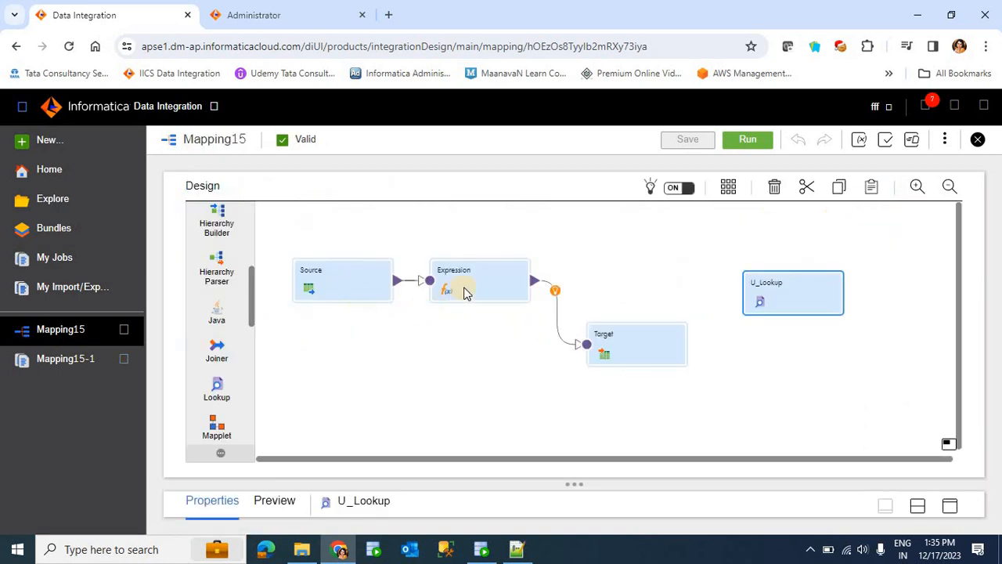
click(480, 288)
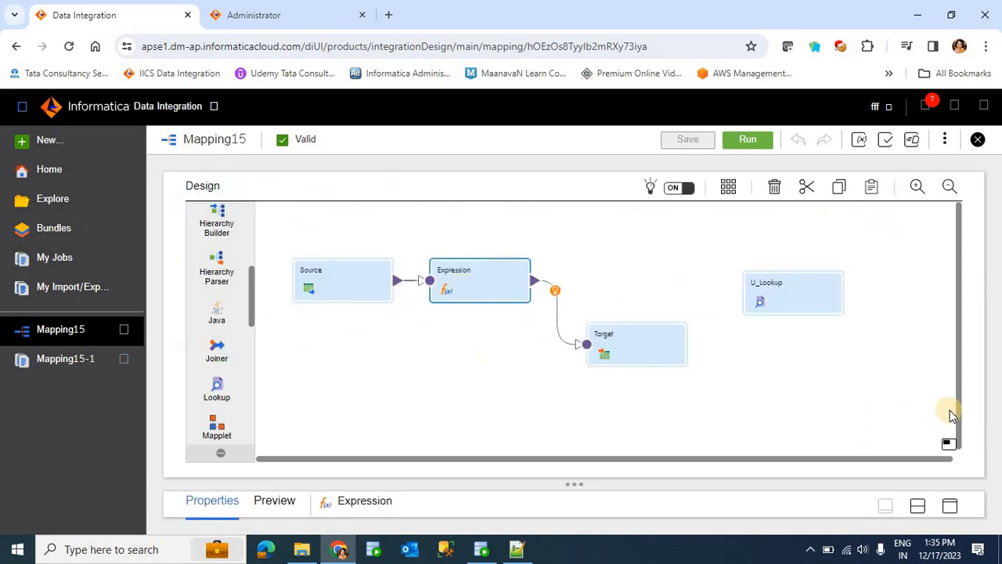
click(949, 507)
click(219, 253)
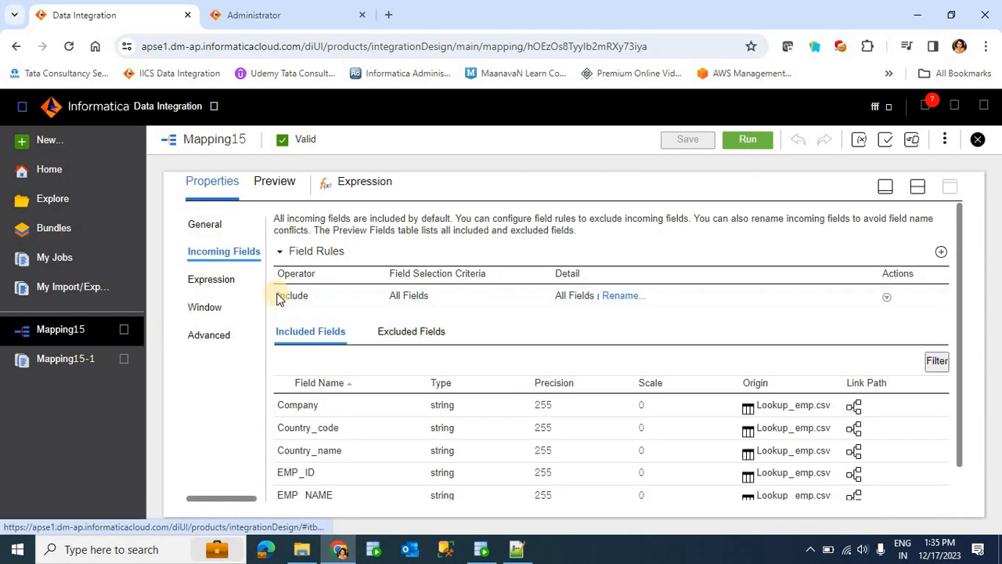
click(222, 287)
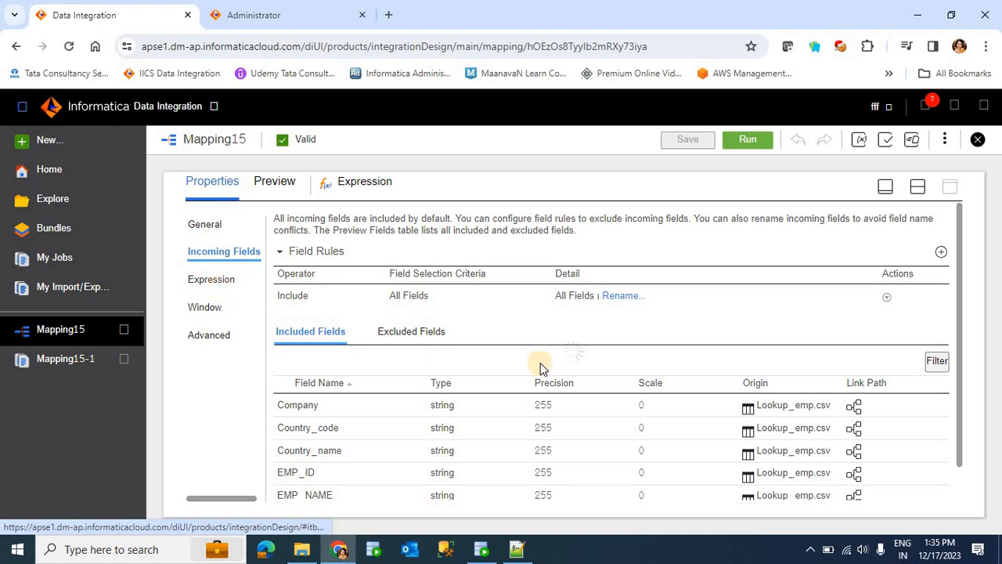
click(324, 322)
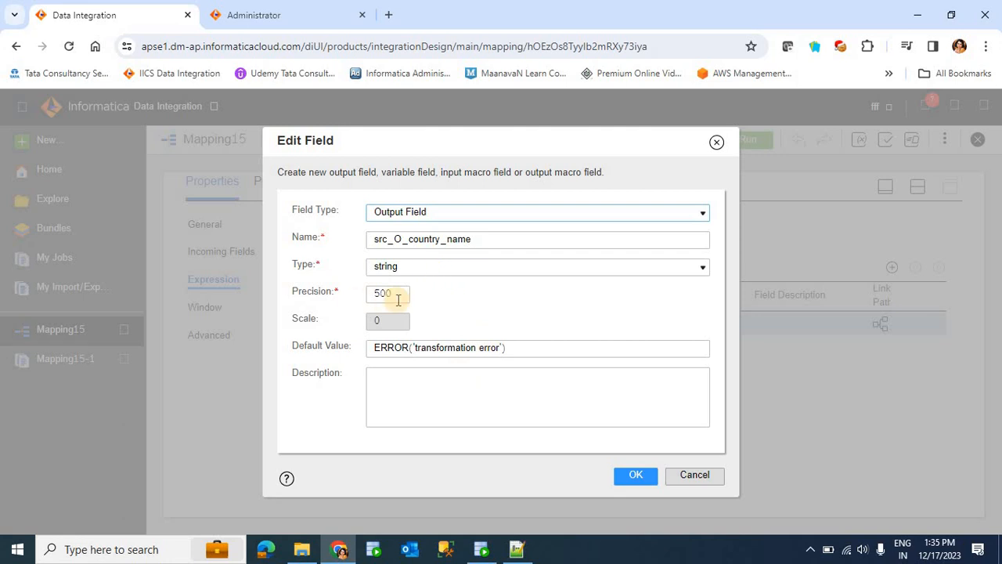
double_click(402, 296)
click(481, 306)
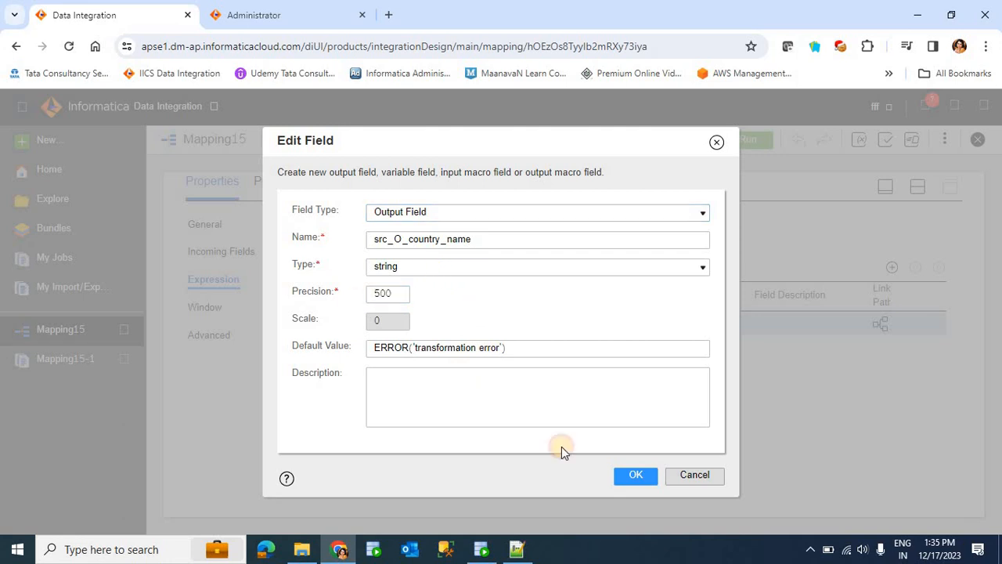
click(632, 476)
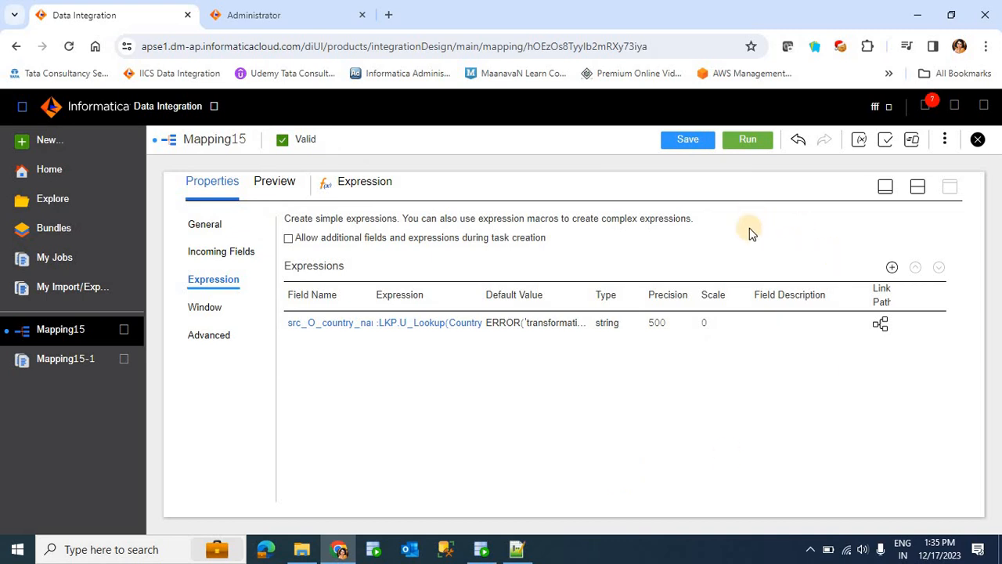
- Save Mapping15 and run it again, checking the run's status in the job list
click(694, 142)
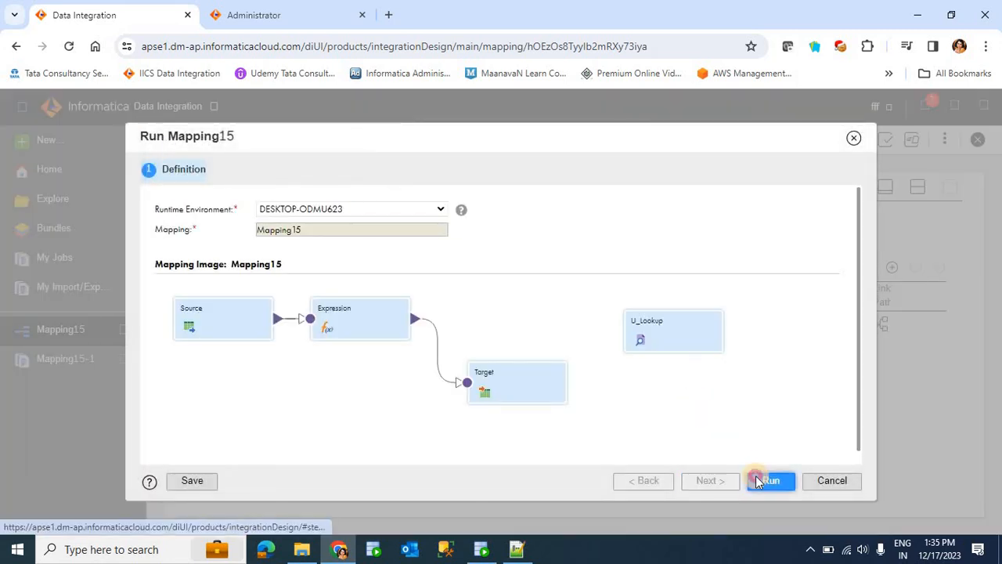
click(762, 476)
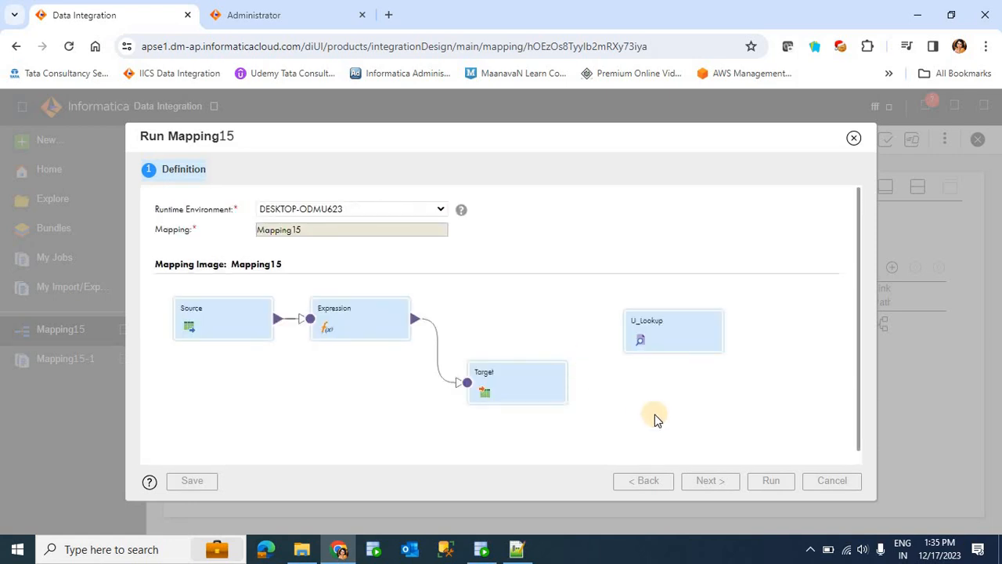
click(852, 141)
click(65, 259)
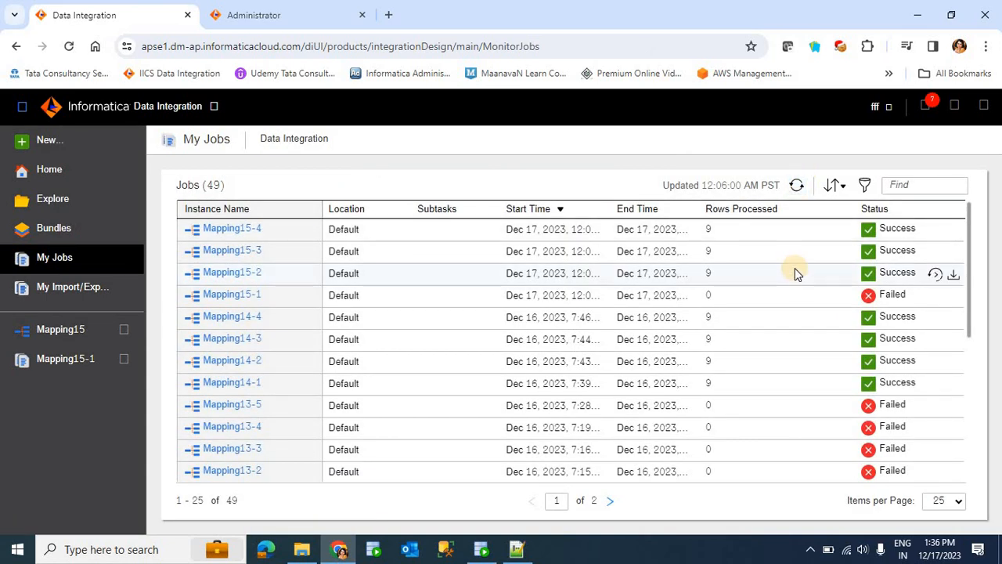
- Switch to Oracle SQL Developer and run the query select * from emp_country; to check the loaded rows
click(475, 552)
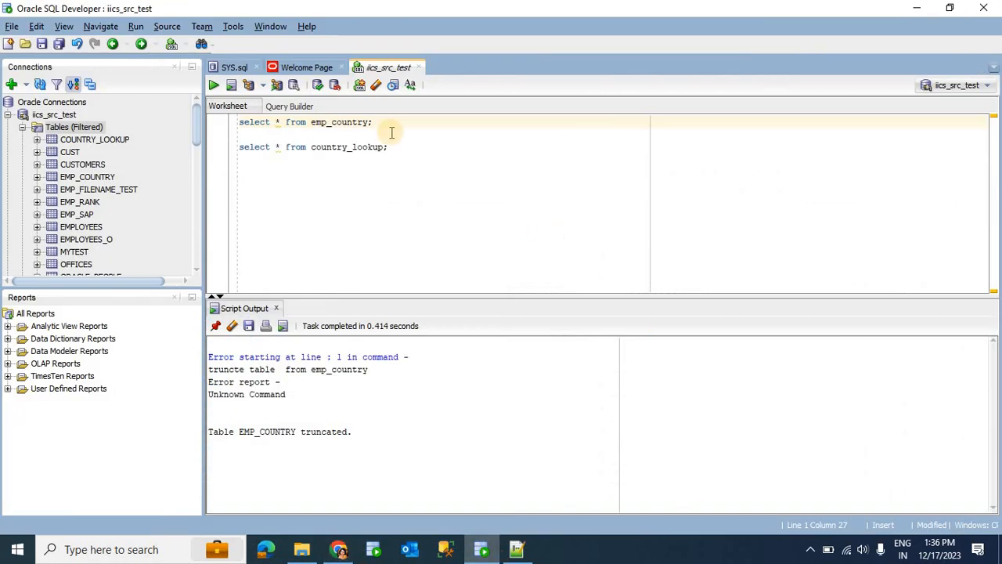
drag(427, 126, 229, 116)
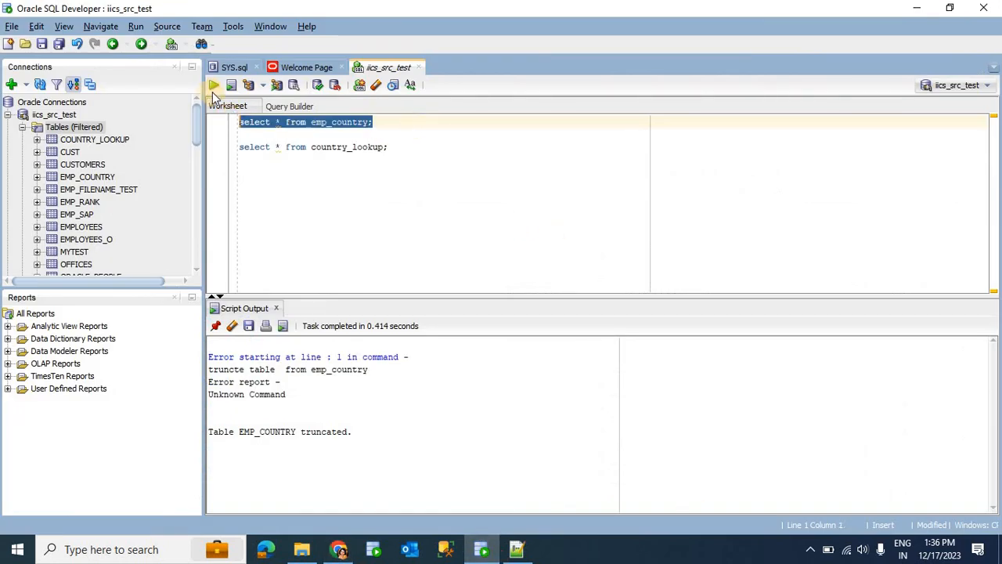
click(210, 88)
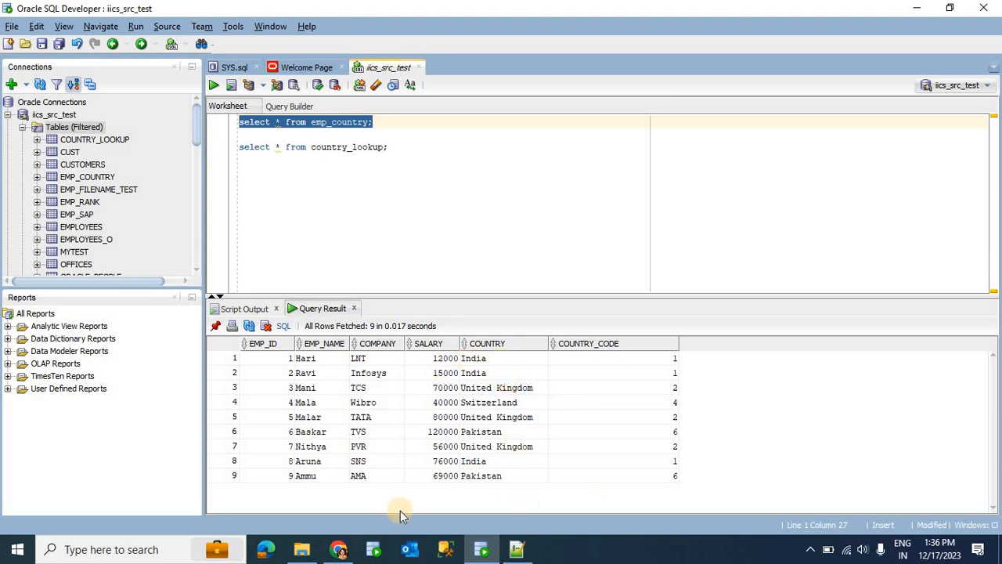
- Switch to Informatica, return to Mapping15 and bring its mapping canvas back into view from the Expression properties
click(338, 548)
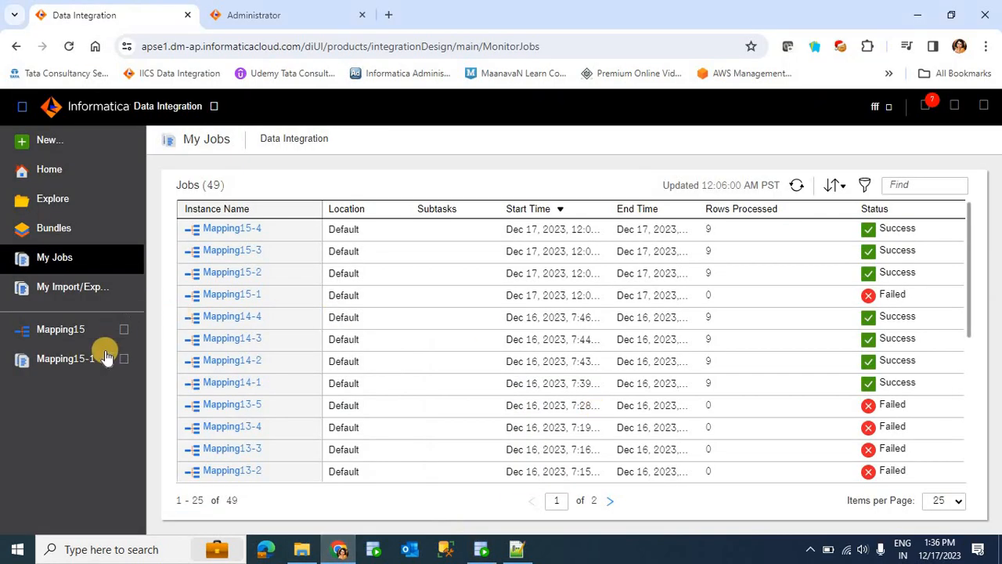
click(54, 329)
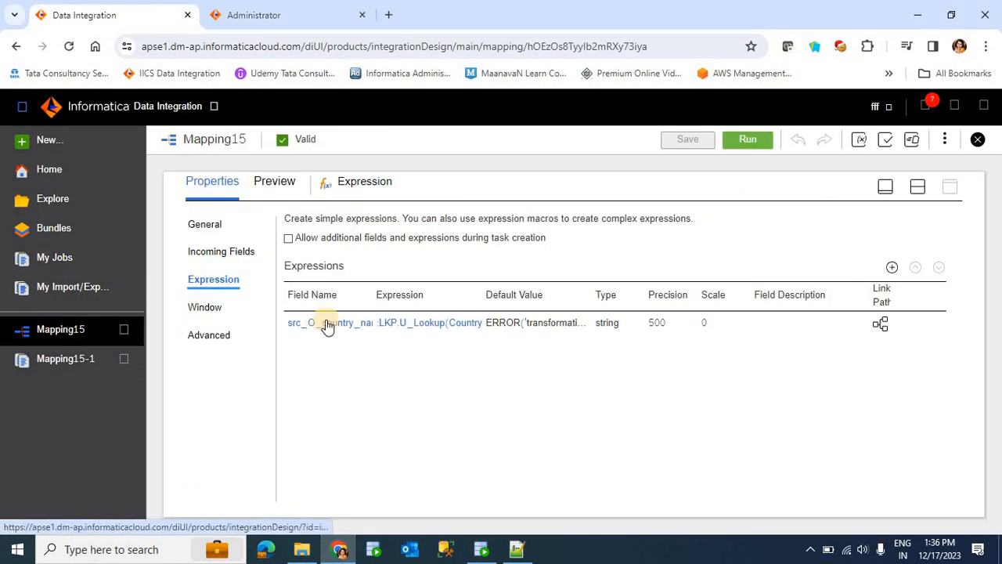
click(885, 187)
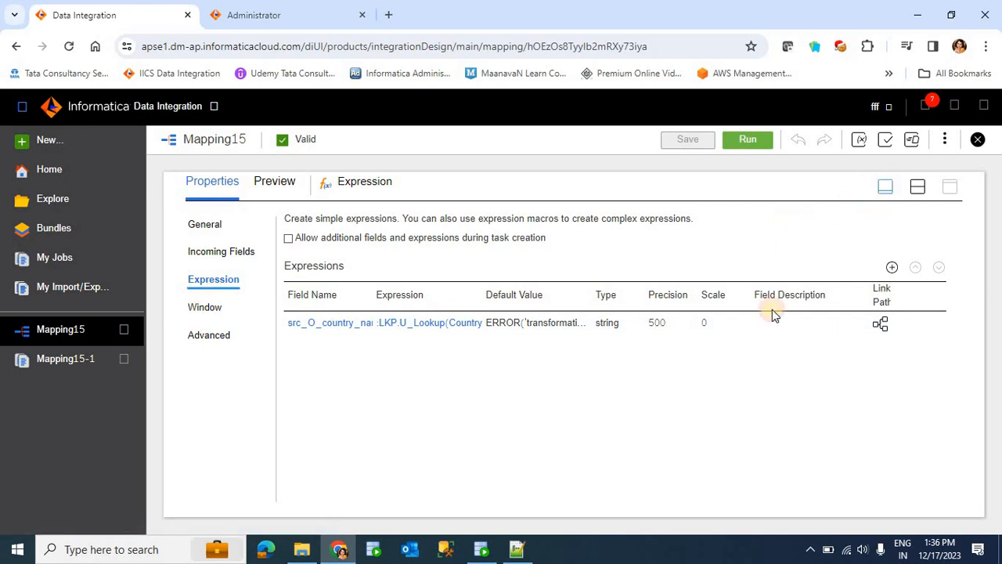
click(550, 368)
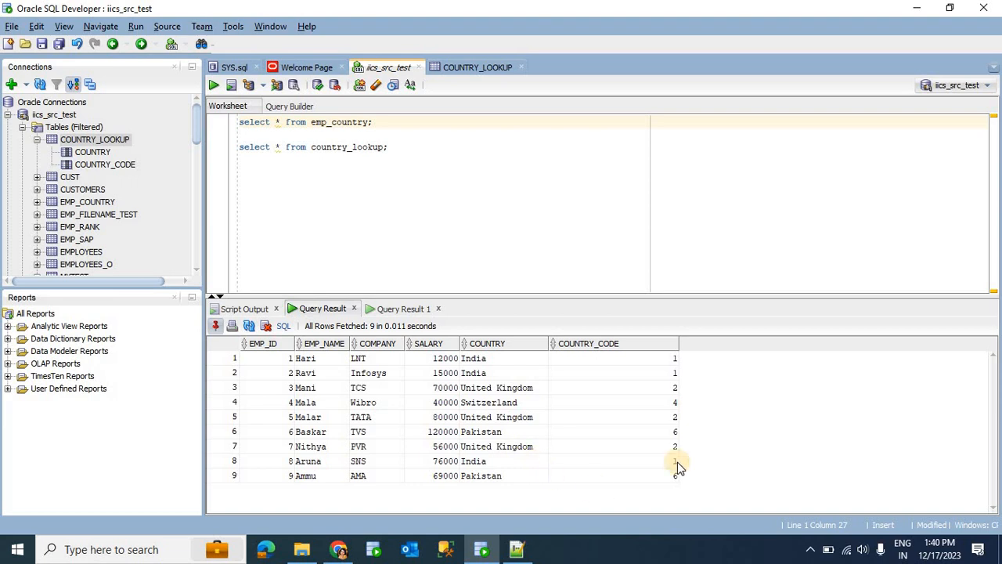
- Run the query select * from country_lookup; in Oracle SQL Developer to check the lookup rows
click(213, 87)
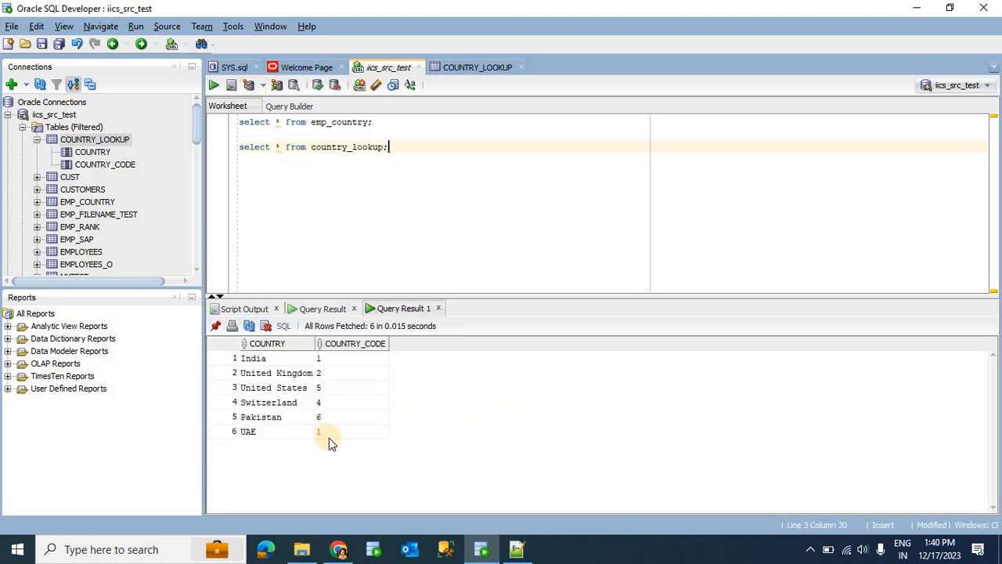
- Switch back to Informatica, set U_Lookup's Multiple Matches option to Return last row, and save Mapping15
click(338, 548)
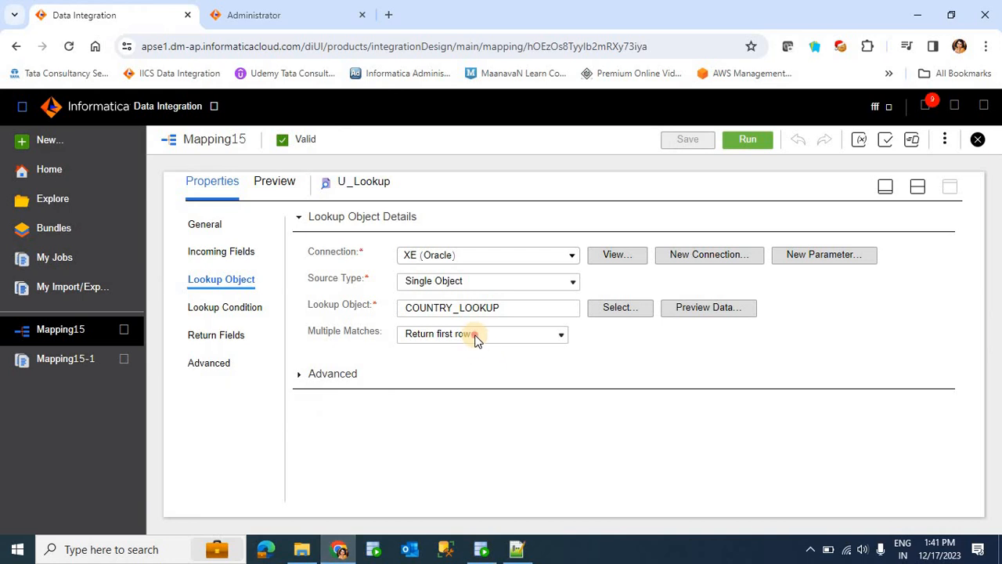
click(475, 336)
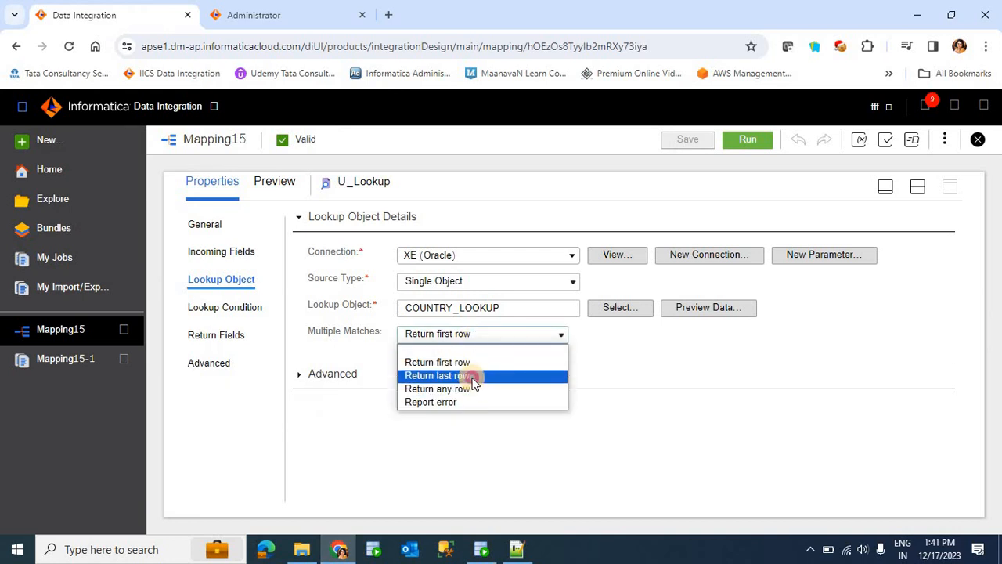
click(468, 376)
click(688, 141)
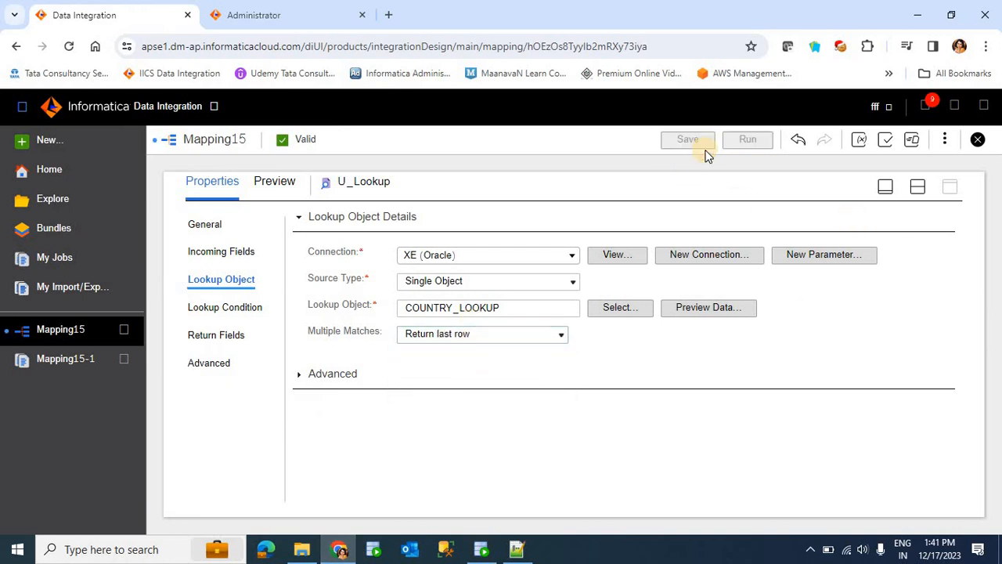
- Switch to Oracle SQL Developer and compare the country_lookup rows with the earlier emp_country result
click(478, 551)
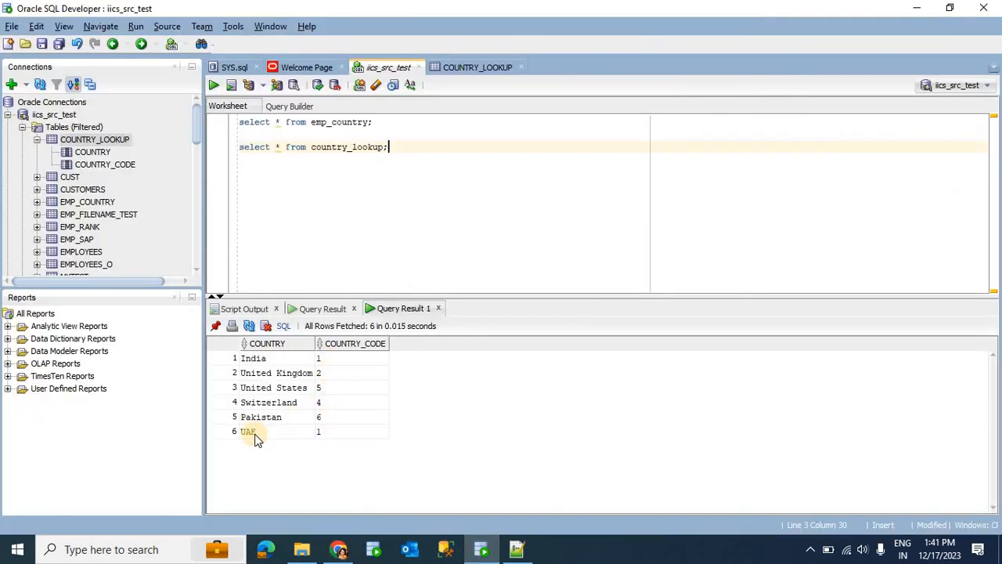
click(325, 311)
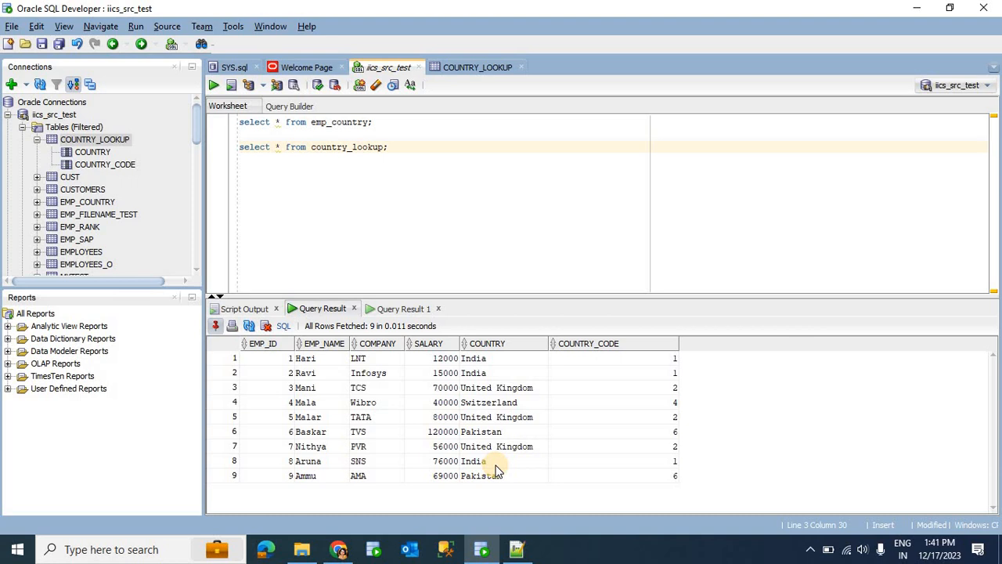
- Switch back to Informatica, run Mapping15, and refresh the job list to check the run's status
click(342, 548)
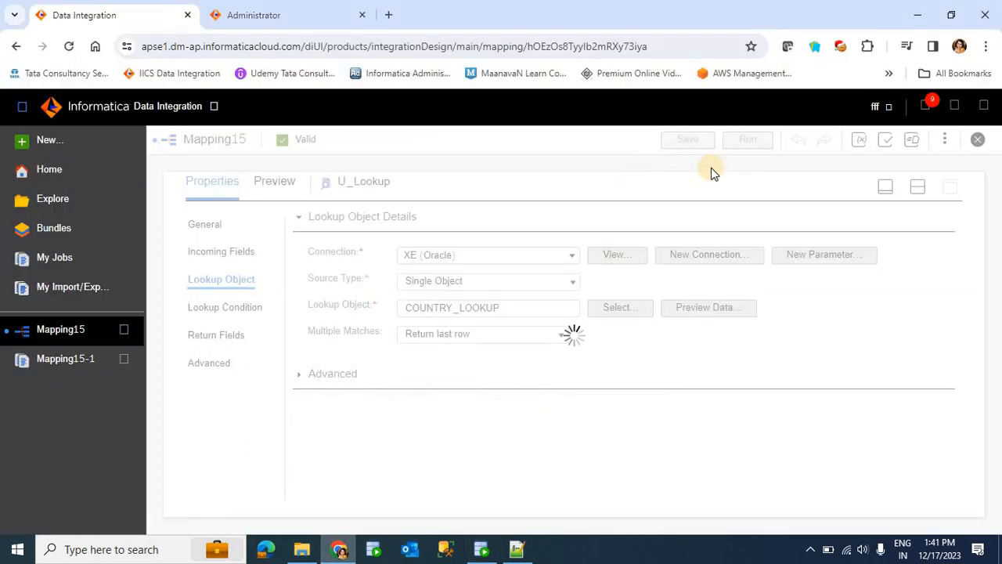
click(745, 144)
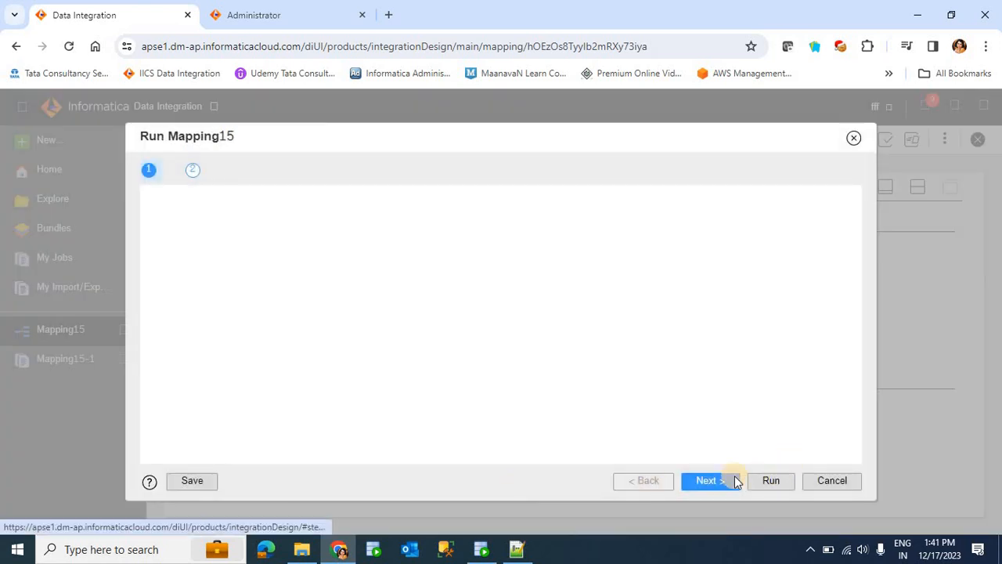
click(768, 479)
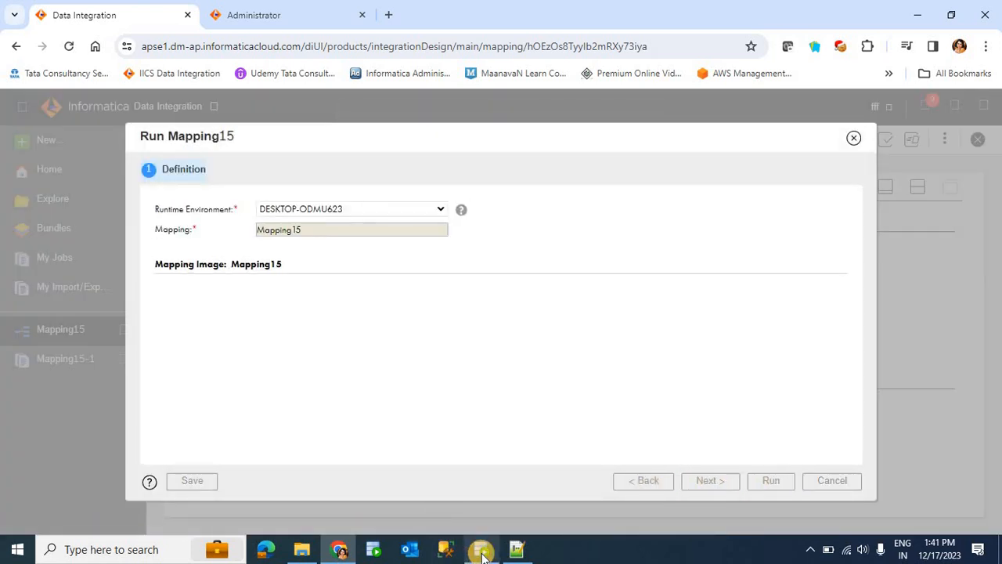
click(481, 549)
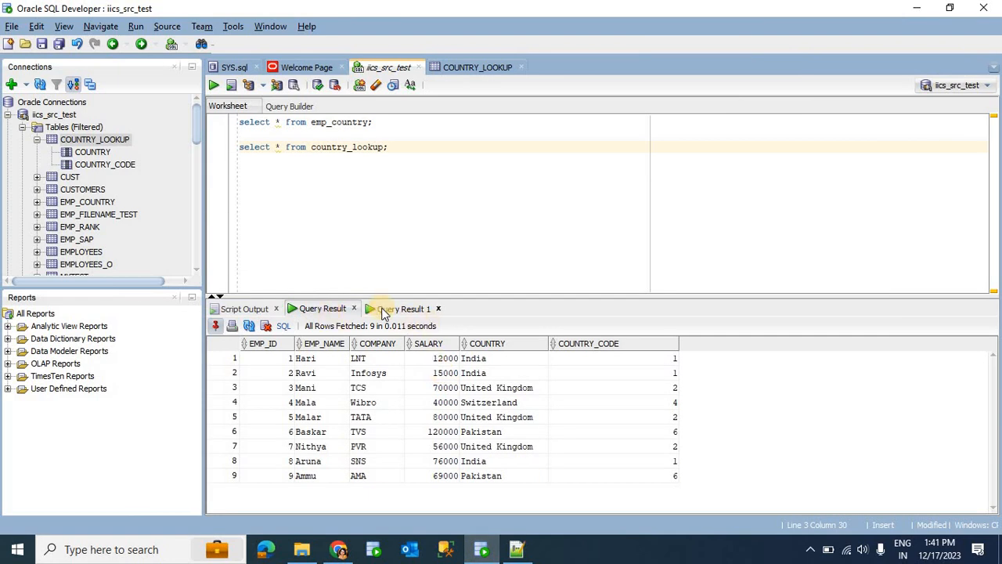
click(343, 550)
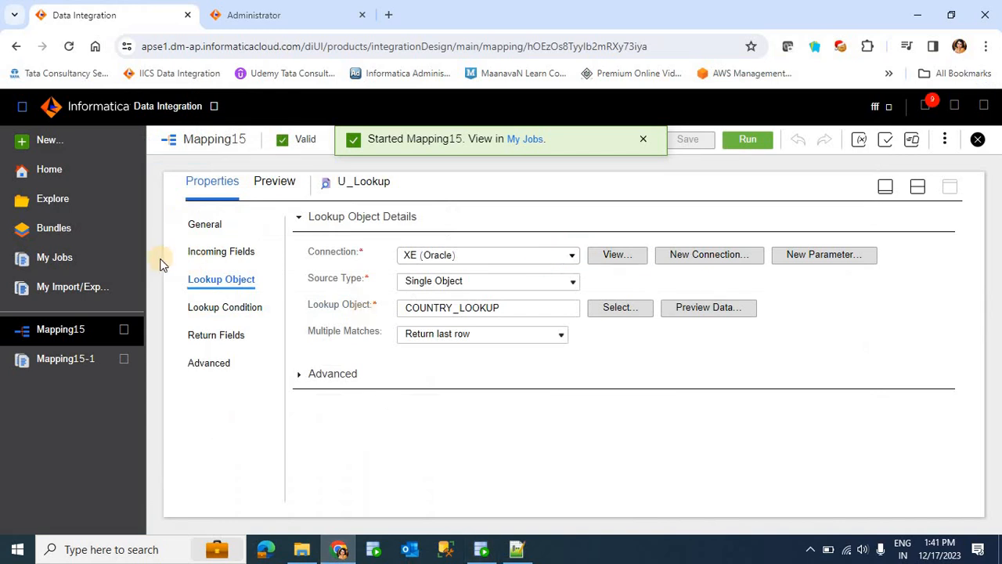
click(65, 257)
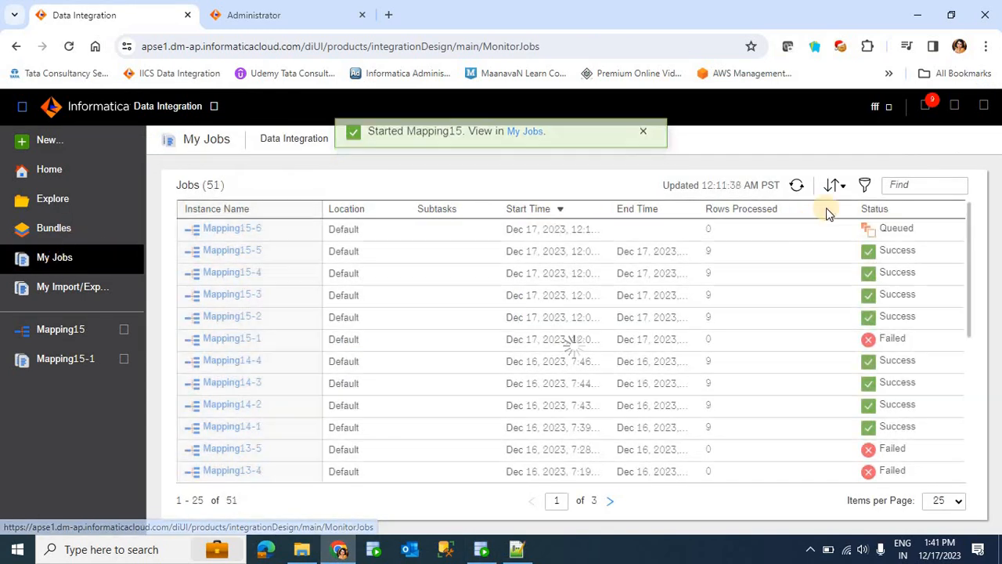
click(798, 187)
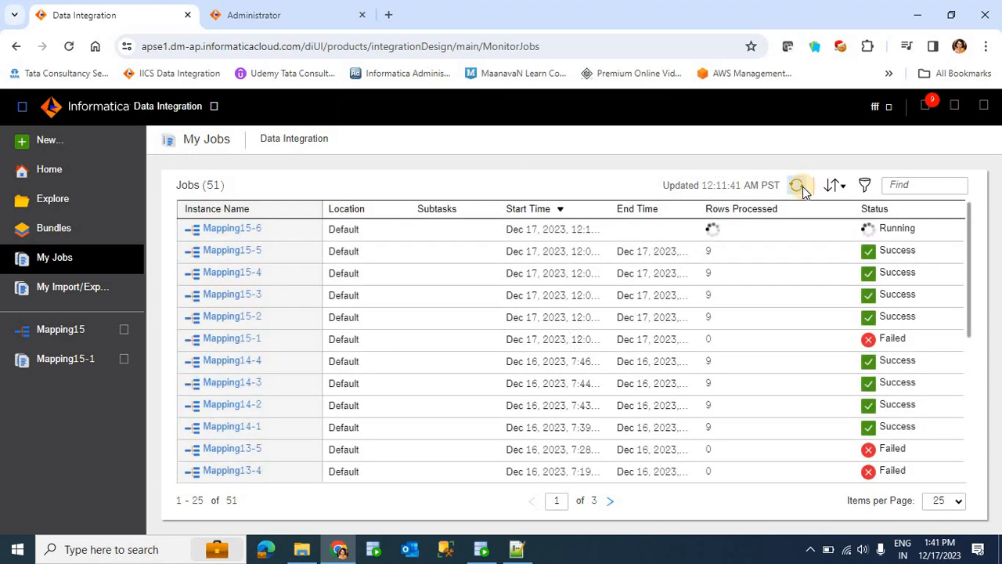
click(799, 186)
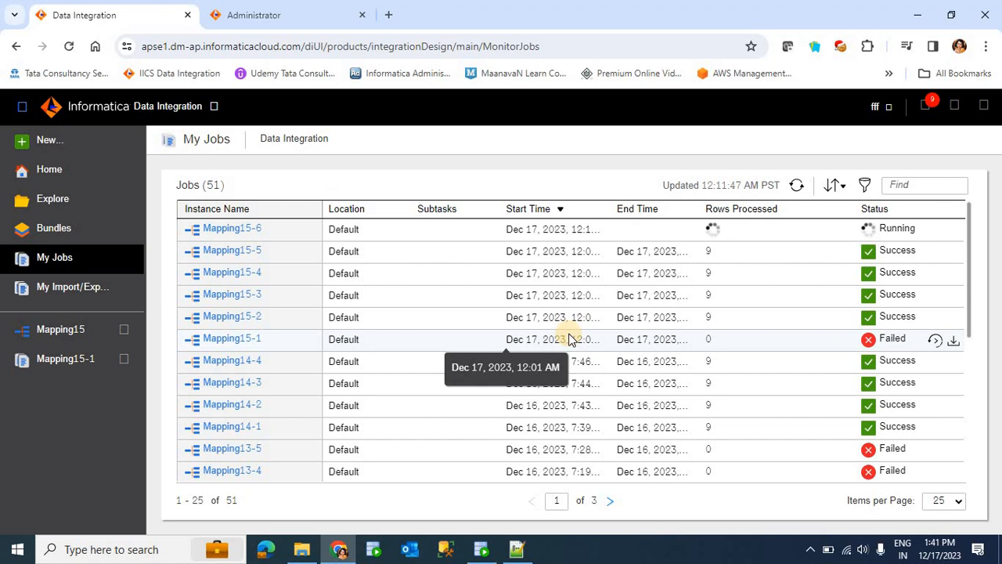
click(797, 189)
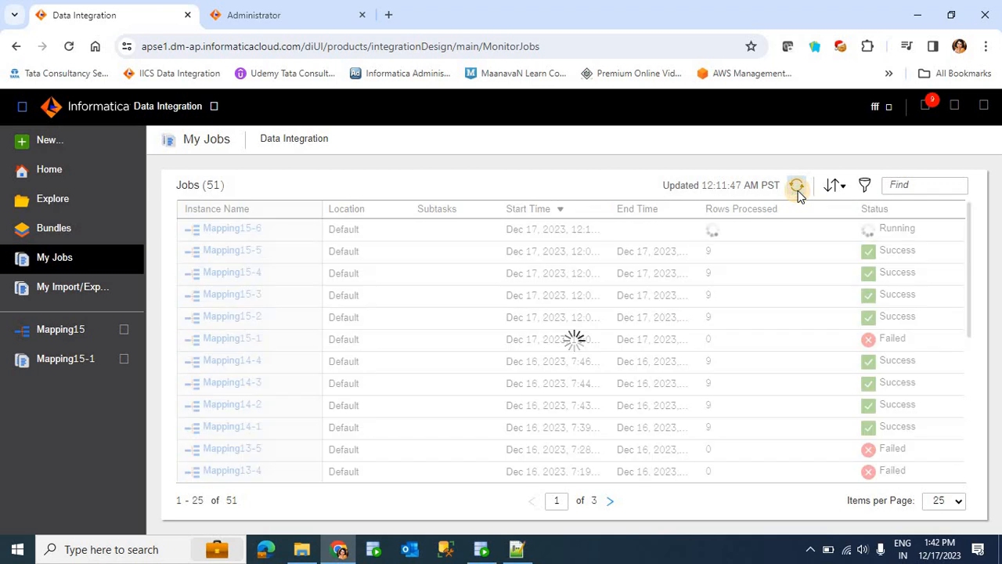
- Switch to Oracle SQL Developer, rerun select * from emp_country; and compare the COUNTRY values with the earlier result
click(480, 549)
click(374, 123)
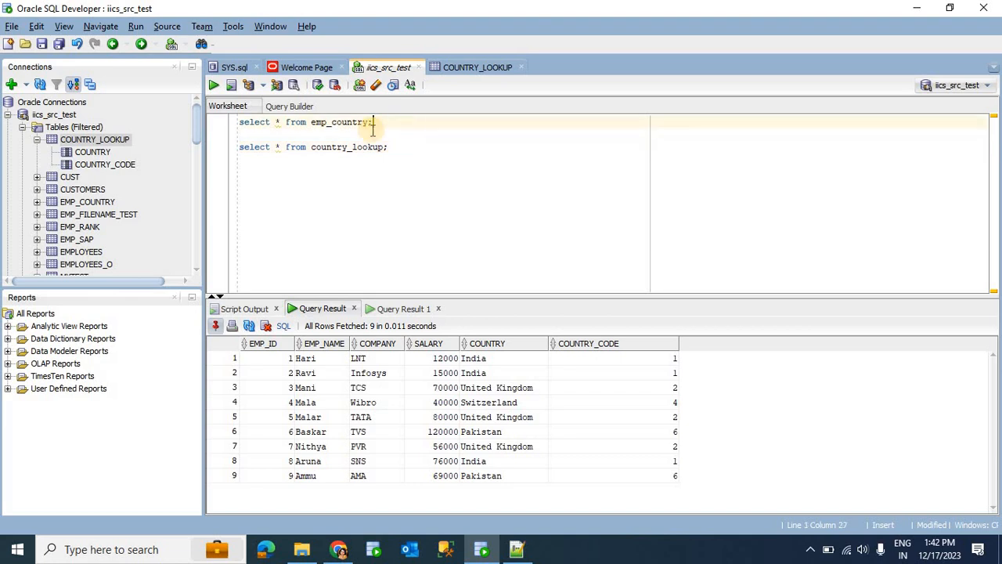
click(215, 86)
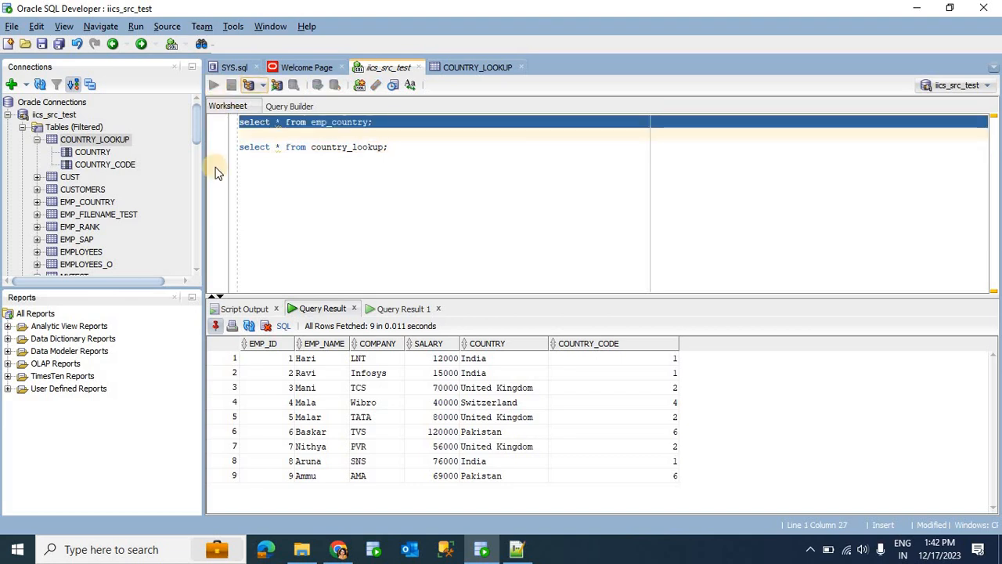
click(418, 309)
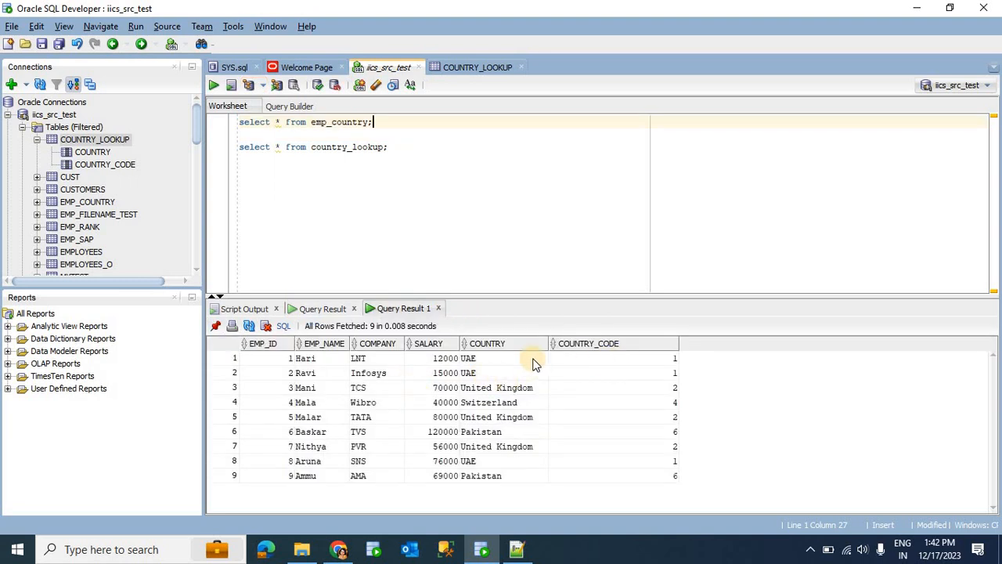
click(321, 309)
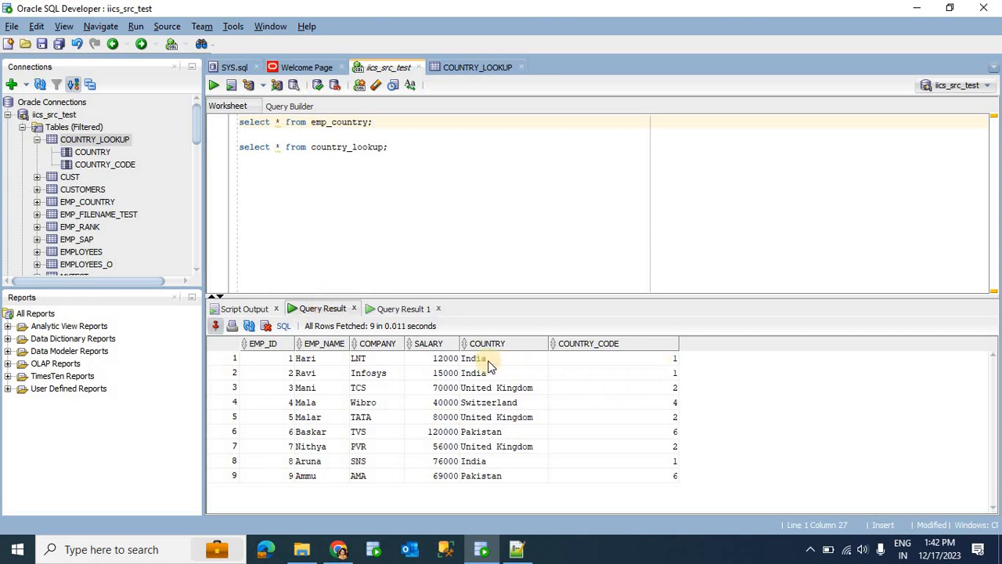
- Switch to Informatica, reopen Mapping15 and review the Multiple Matches options of U_Lookup, keeping the current selection
click(338, 549)
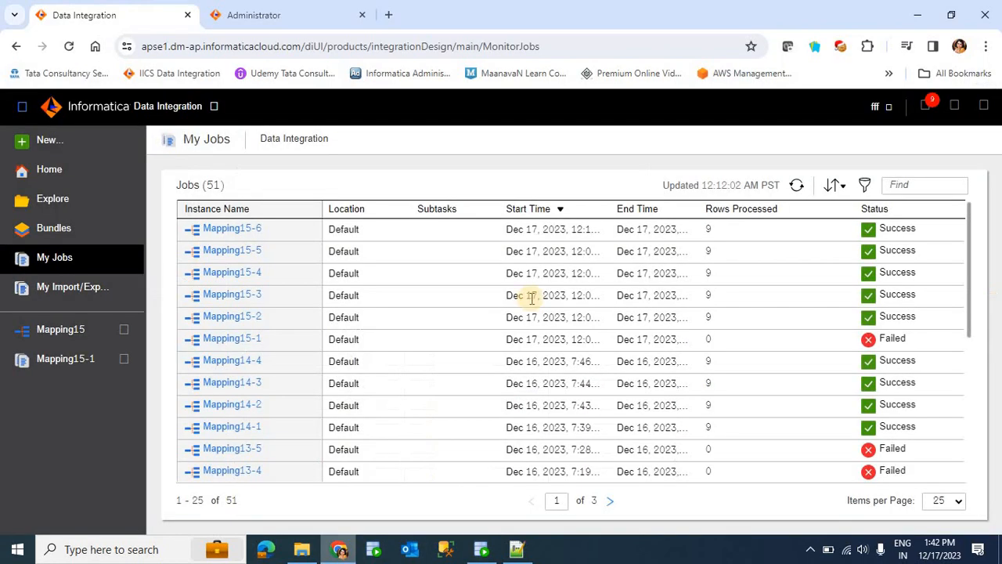
click(61, 328)
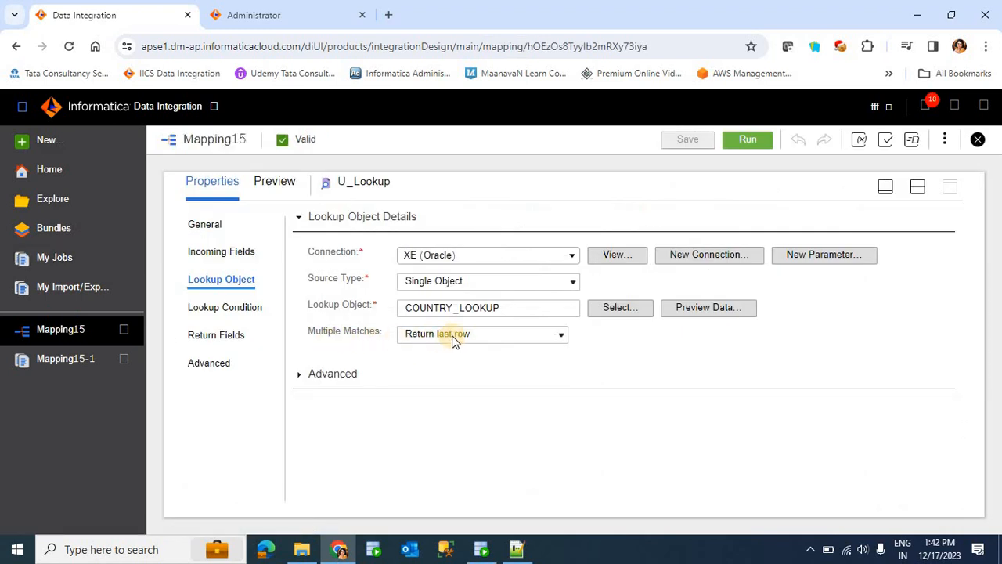
click(454, 336)
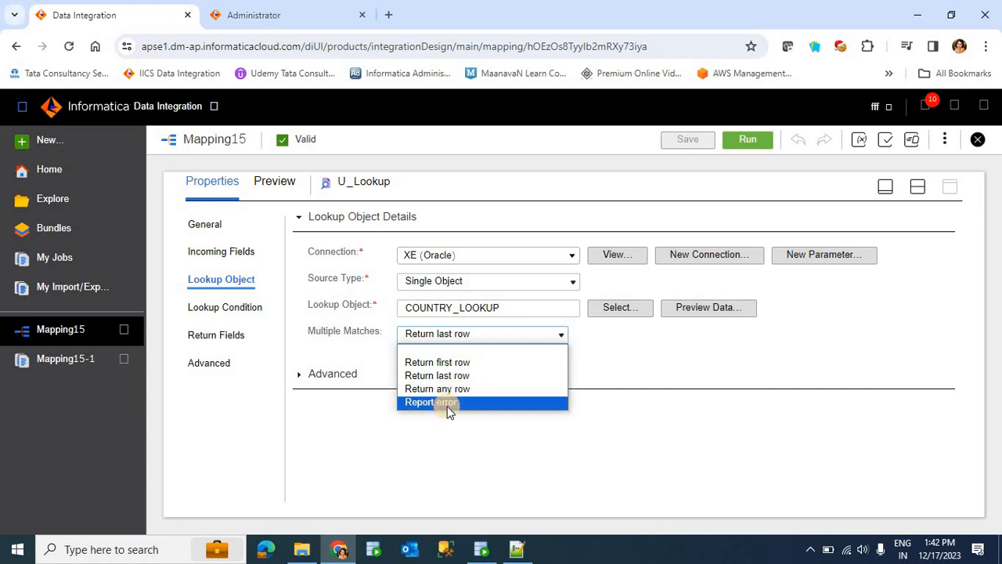
click(664, 376)
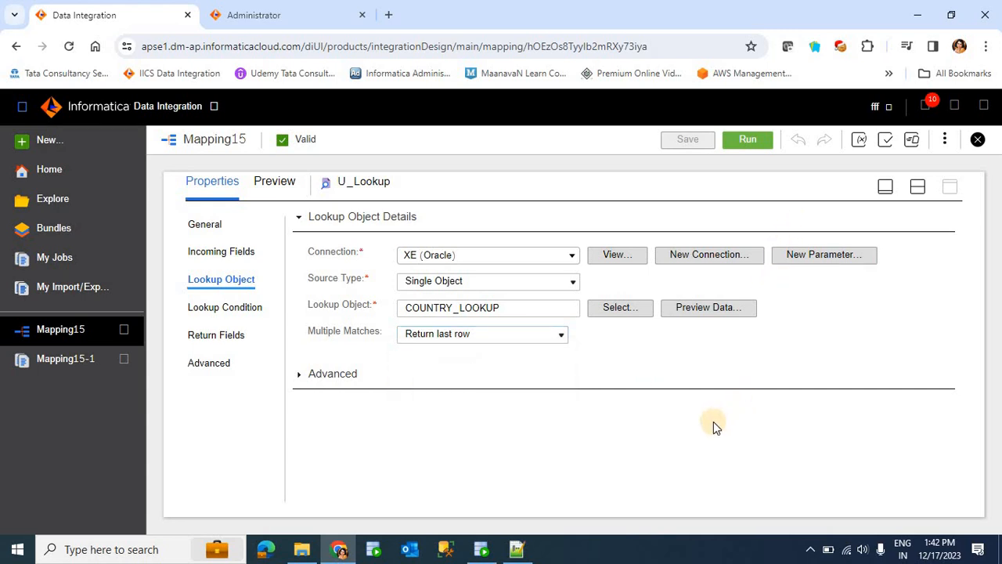